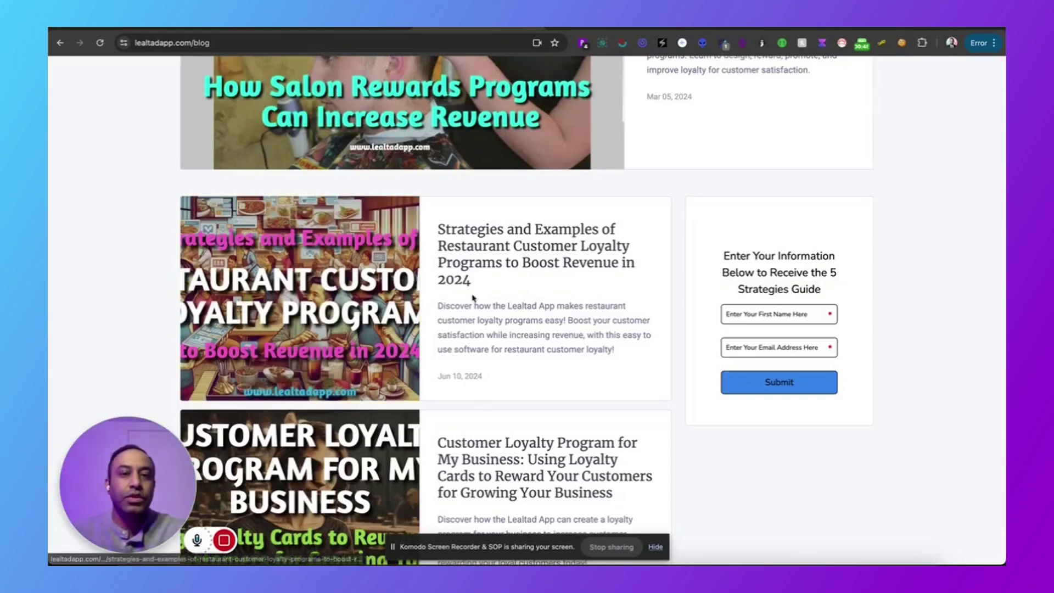
# Examine the Lealtad blog's post list, checking each entry's title, description, publish date and featured image
pyautogui.scroll(5, 472, 298)
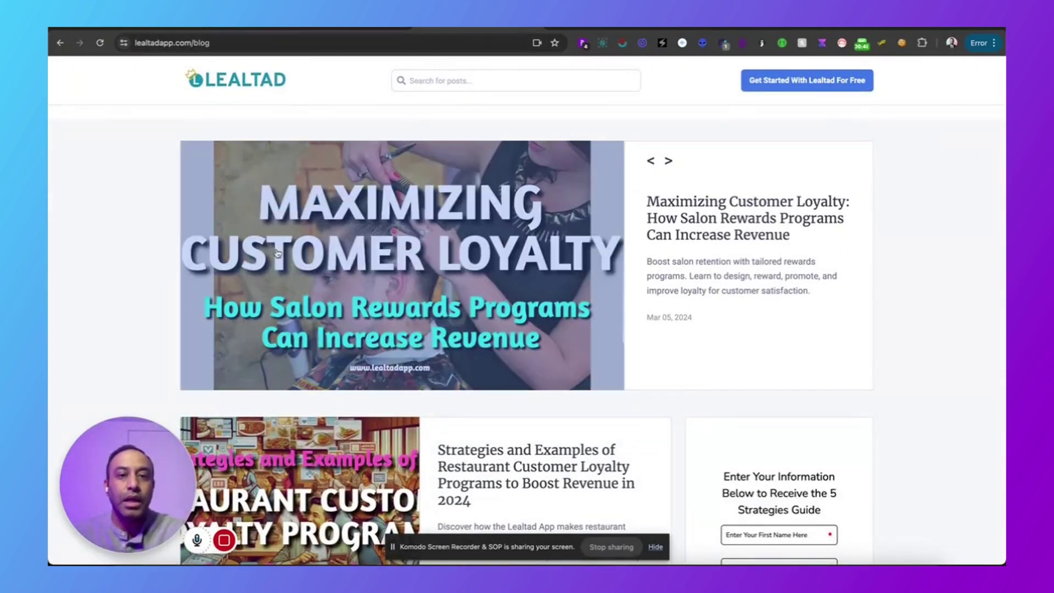
pyautogui.scroll(-10, 300, 395)
pyautogui.scroll(-5, 300, 395)
pyautogui.scroll(15, 528, 390)
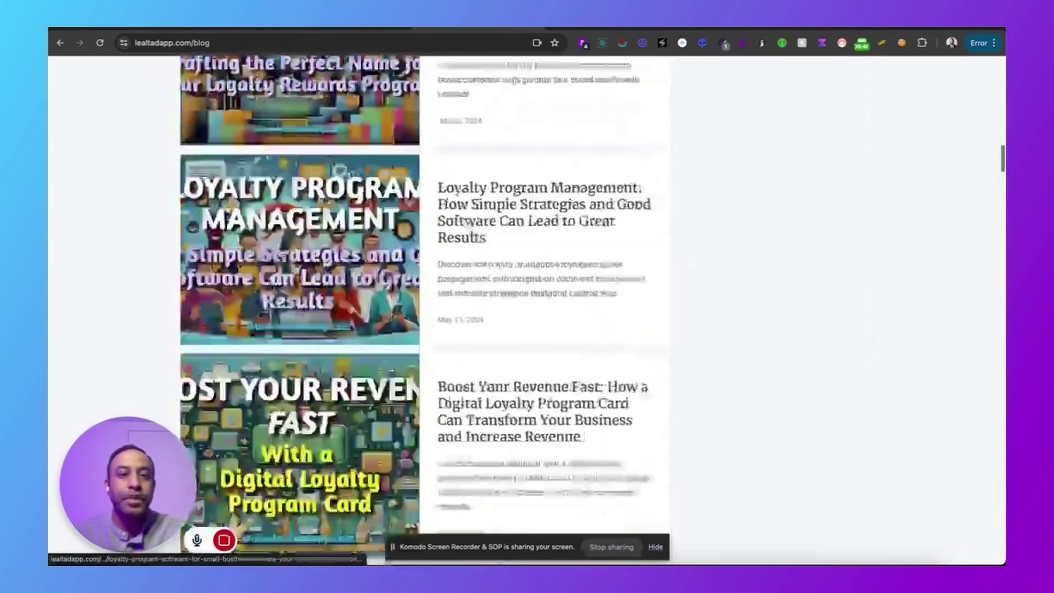
pyautogui.scroll(-3, 529, 391)
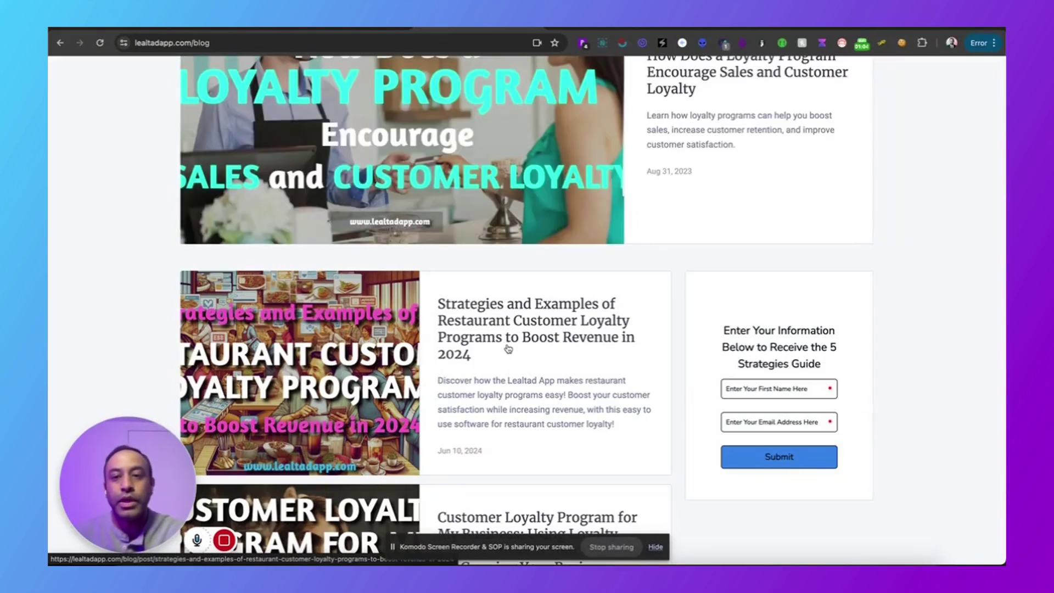
pyautogui.scroll(-2, 508, 350)
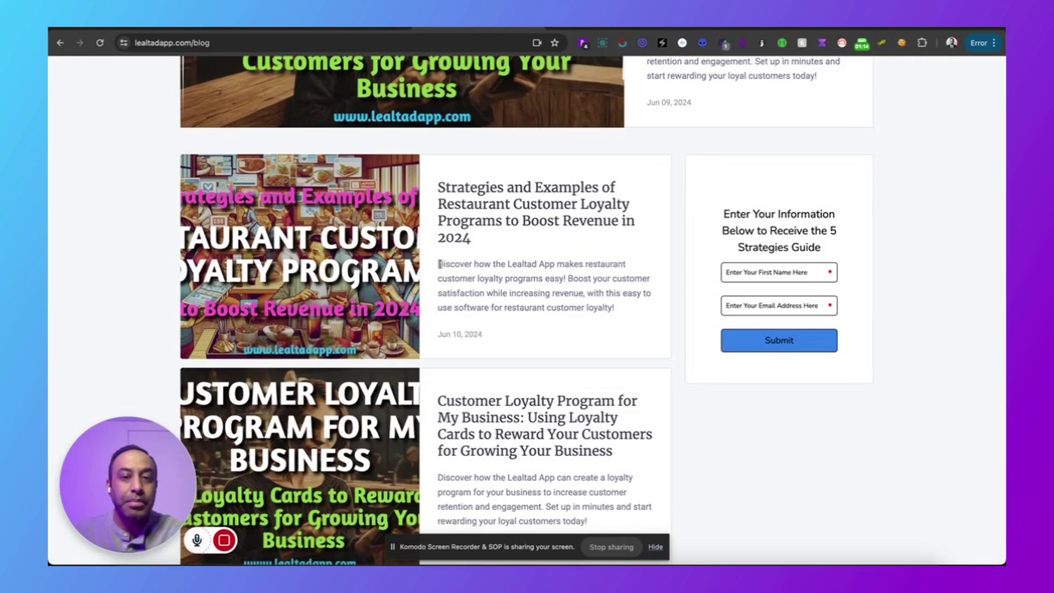
pyautogui.moveTo(439, 264); pyautogui.dragTo(614, 310)
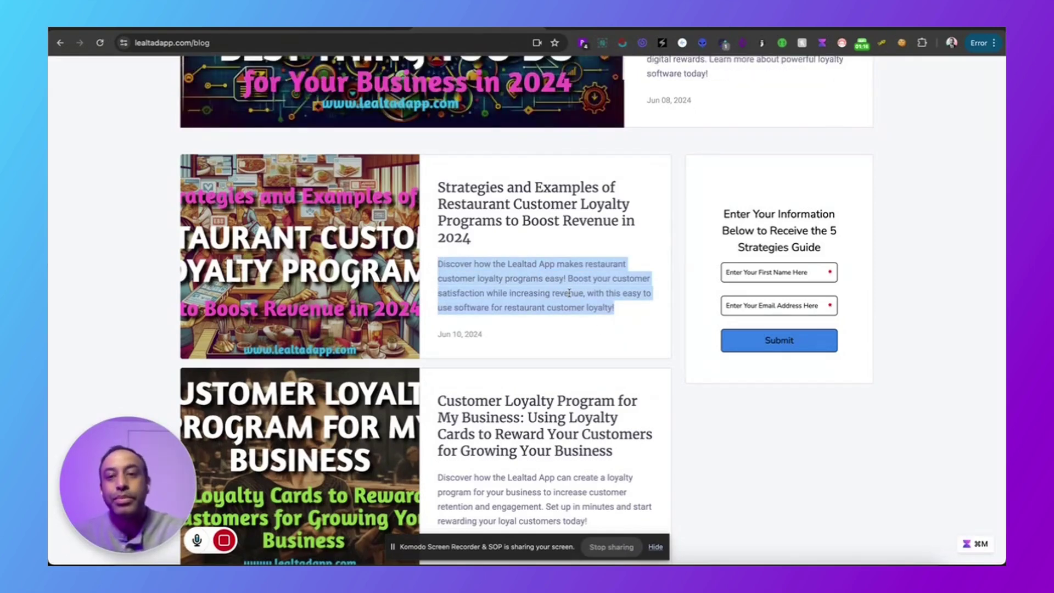
pyautogui.scroll(-2, 569, 292)
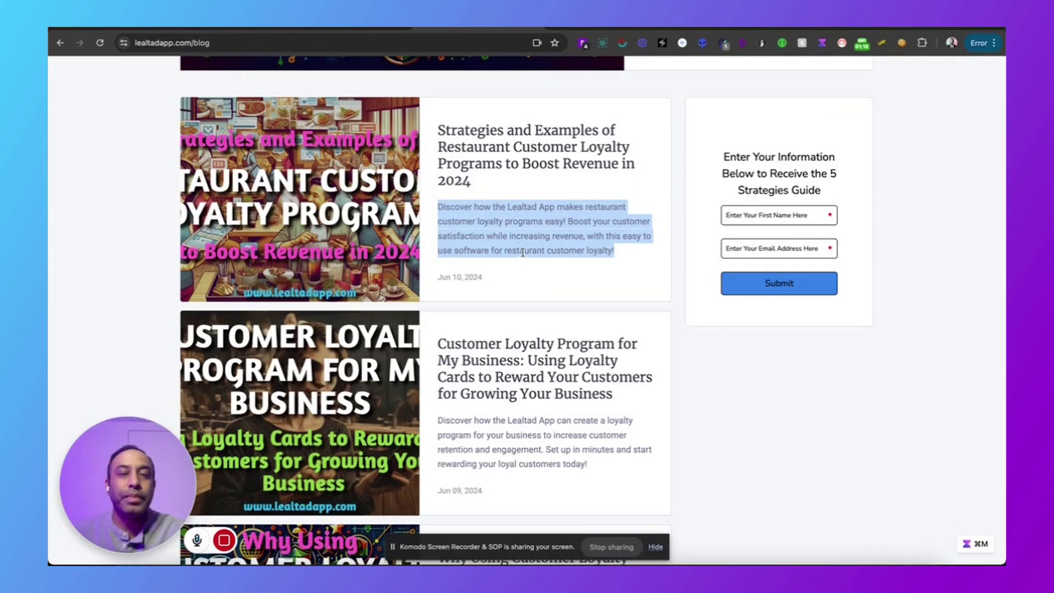
pyautogui.scroll(1, 522, 251)
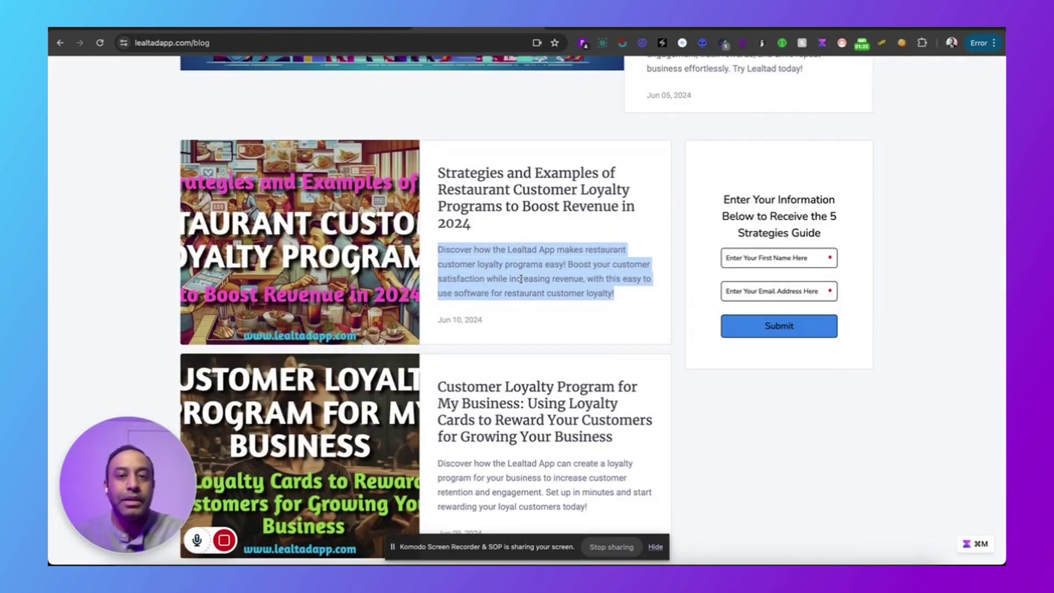
pyautogui.click(521, 279)
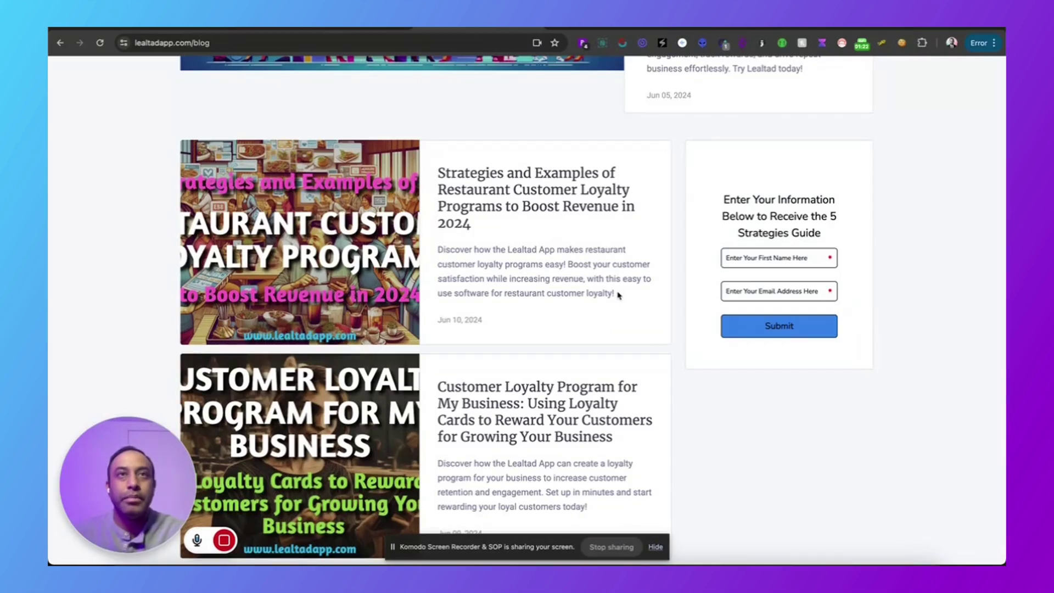
pyautogui.scroll(-1, 607, 291)
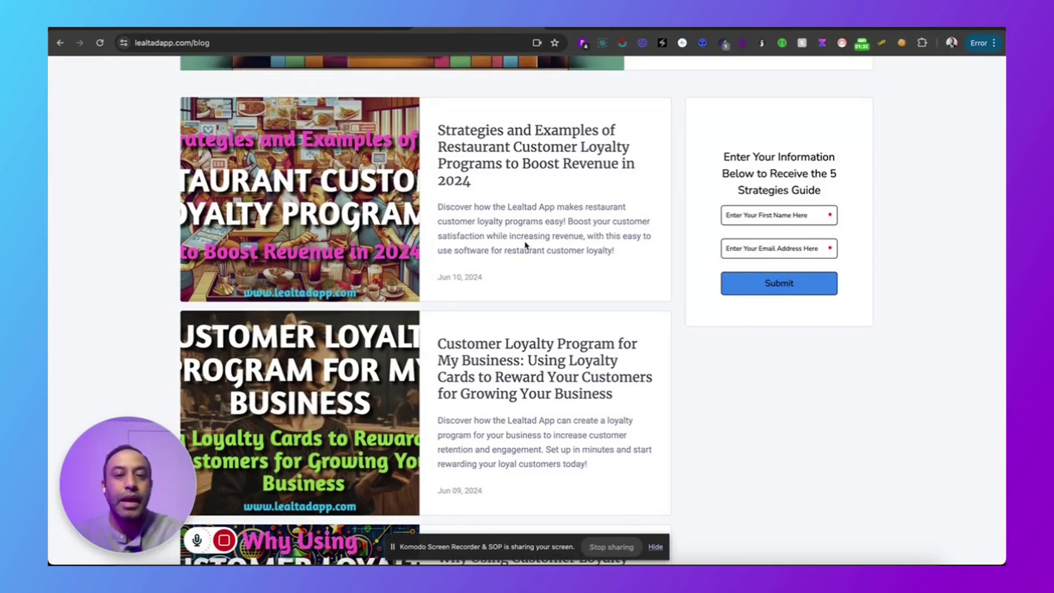
pyautogui.scroll(1, 522, 241)
pyautogui.scroll(7, 522, 240)
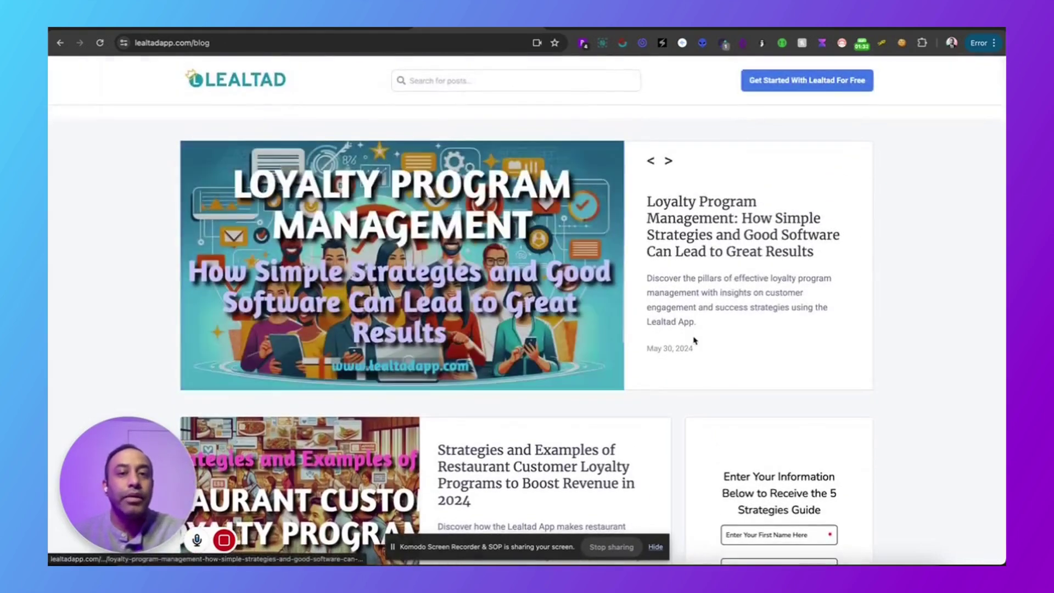
pyautogui.scroll(-5, 692, 338)
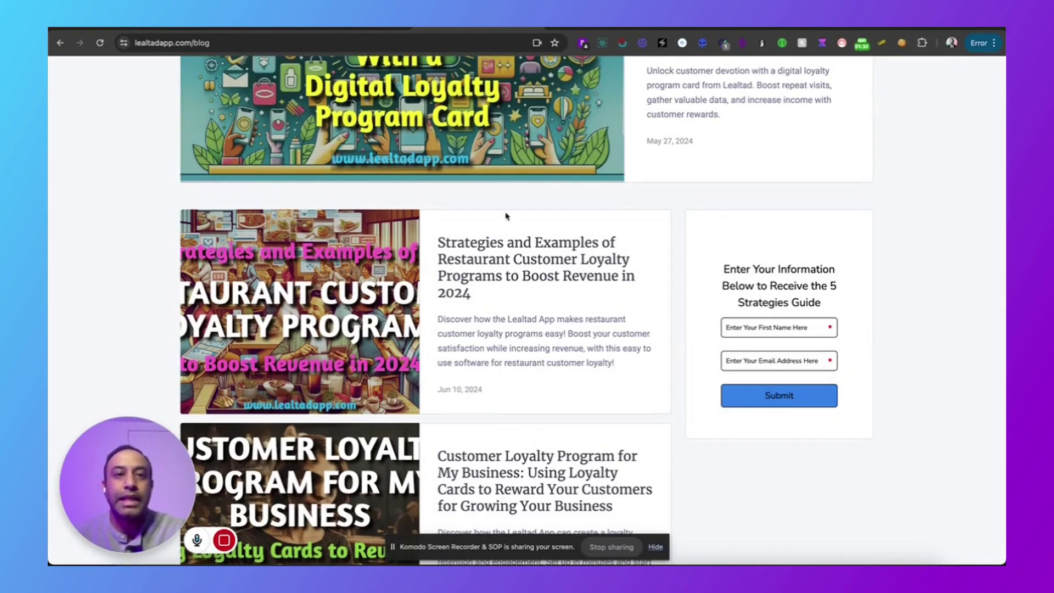
# View the TaskMagic homepage and return to the Lealtad blog to look through its list of posts
pyautogui.click(743, 28)
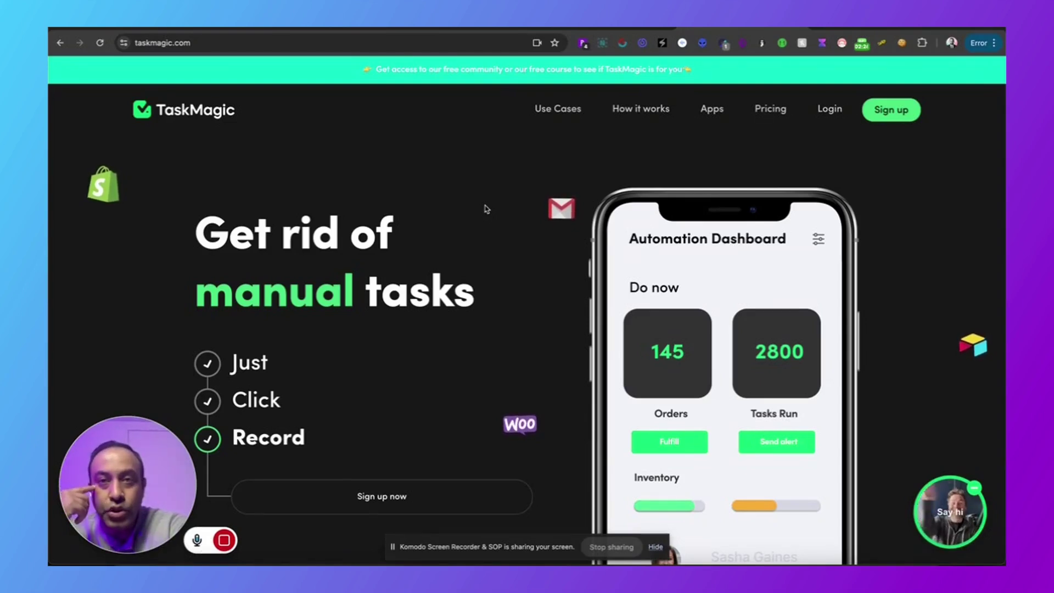
pyautogui.click(458, 29)
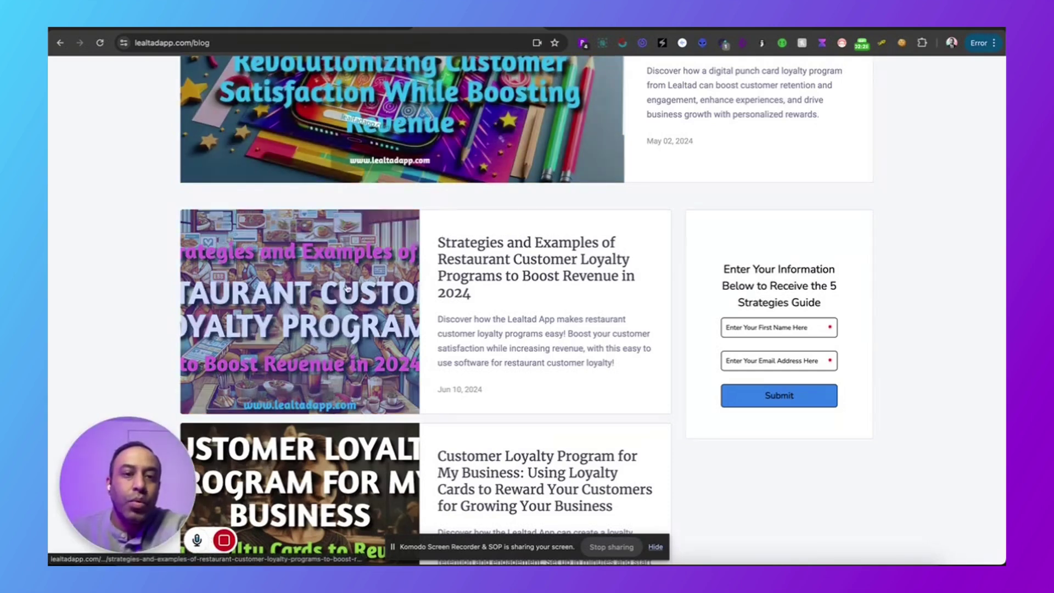
pyautogui.scroll(4, 134, 214)
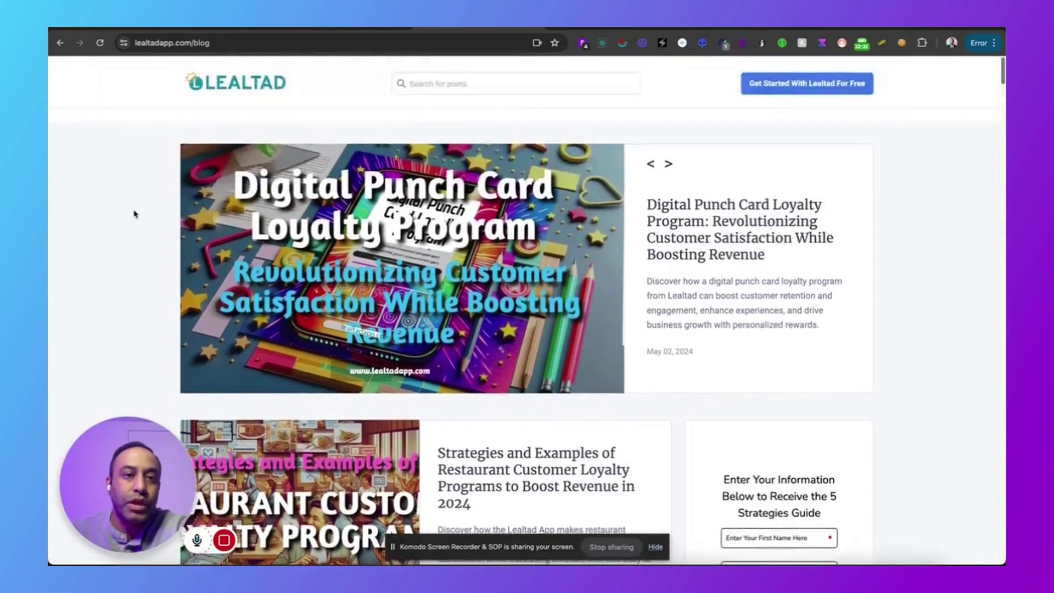
pyautogui.scroll(-1, 134, 214)
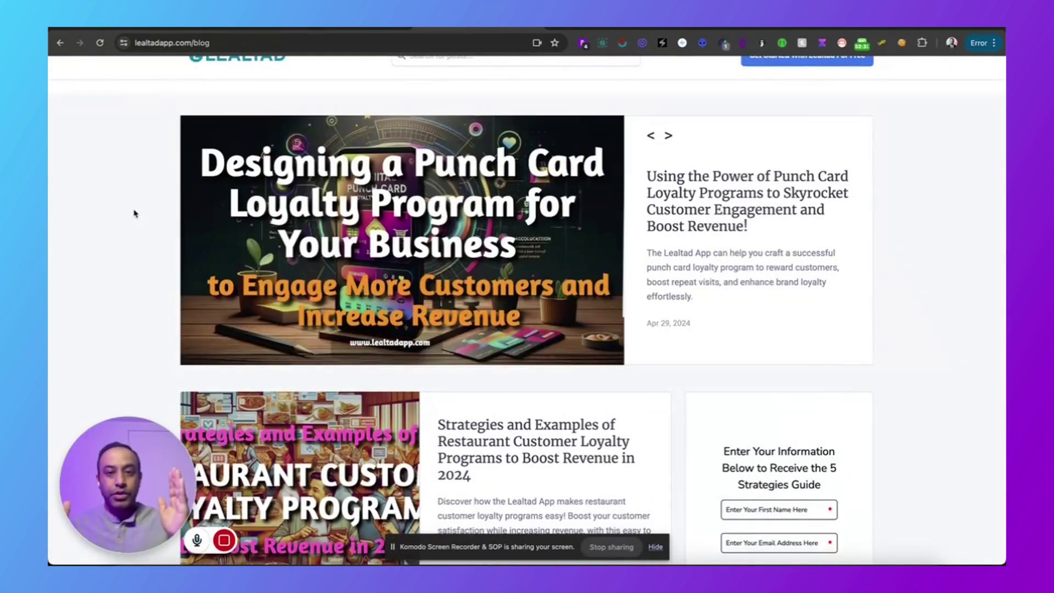
pyautogui.scroll(-10, 137, 211)
pyautogui.scroll(-15, 137, 209)
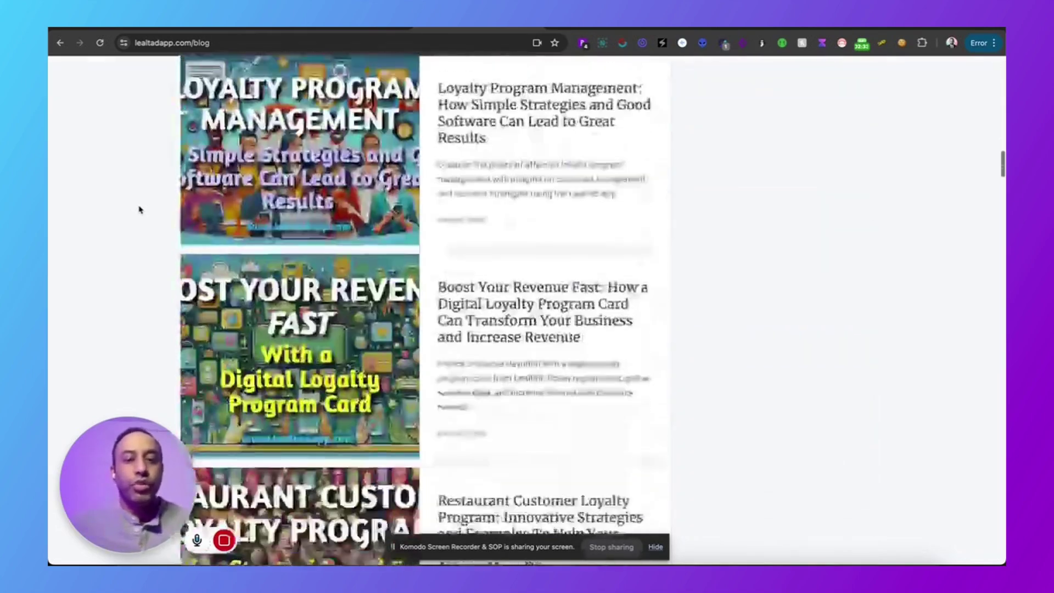
pyautogui.scroll(6, 138, 208)
pyautogui.scroll(5, 471, 188)
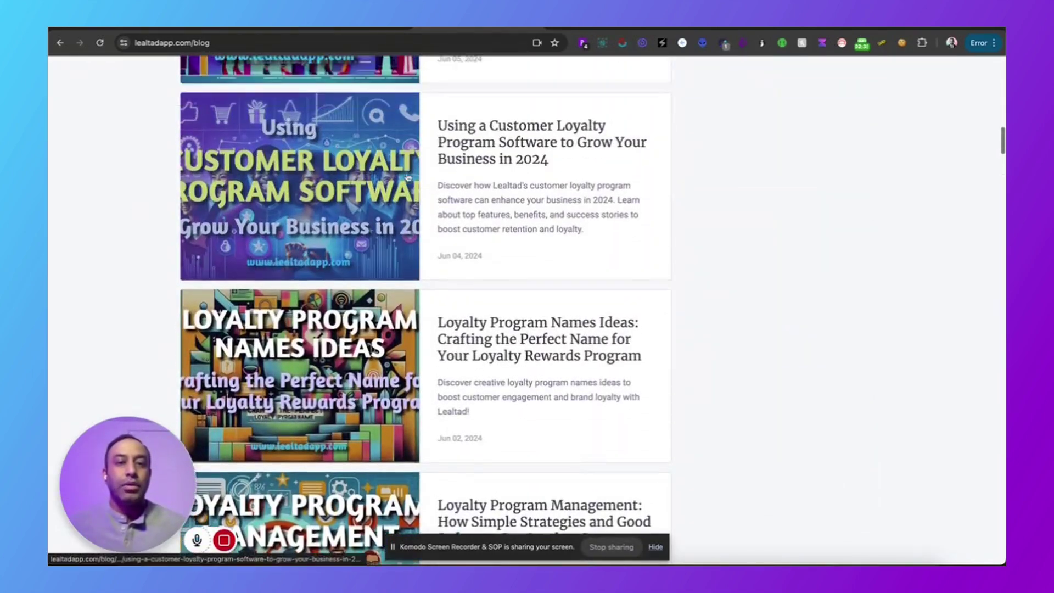
pyautogui.scroll(5, 453, 180)
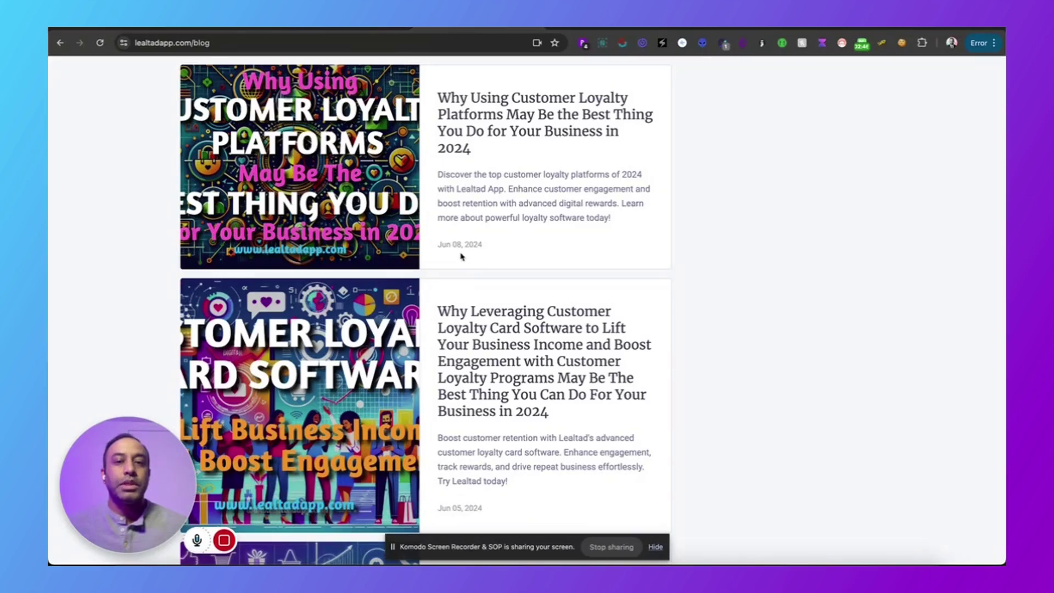
pyautogui.scroll(5, 493, 237)
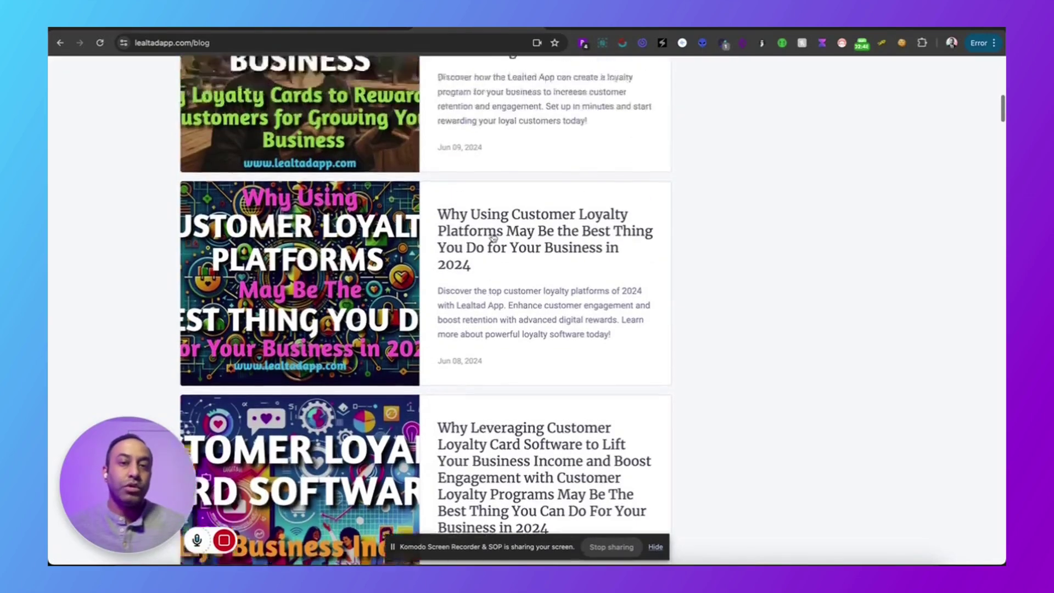
pyautogui.scroll(8, 493, 237)
pyautogui.scroll(-1, 493, 235)
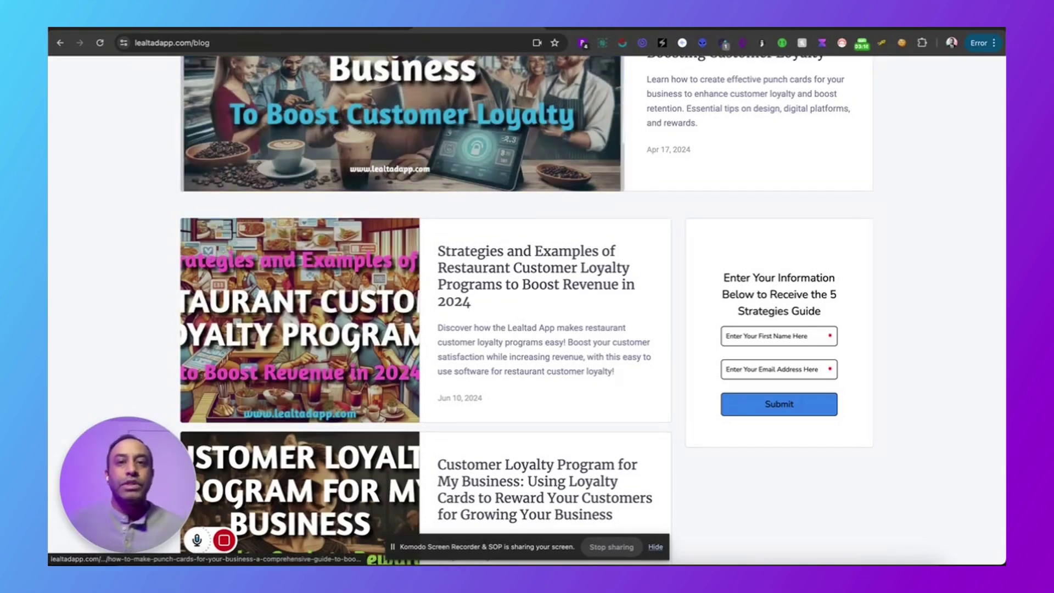
# View the TASKMAGIC GROOVEBLOG SCRAPE spreadsheet's column headers and bring up the TaskMagic desktop app
pyautogui.click(610, 27)
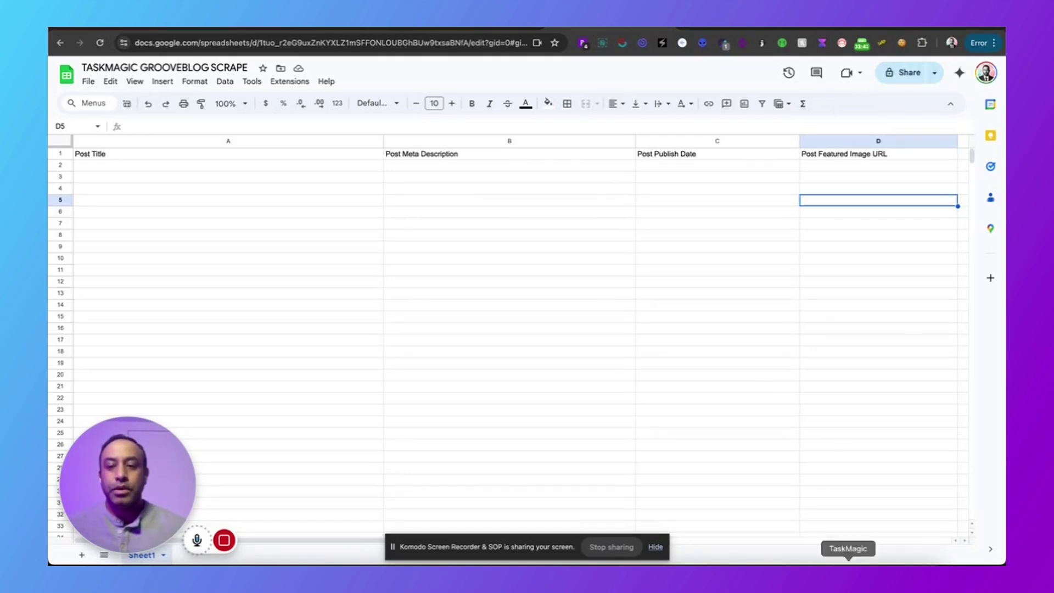
pyautogui.click(845, 557)
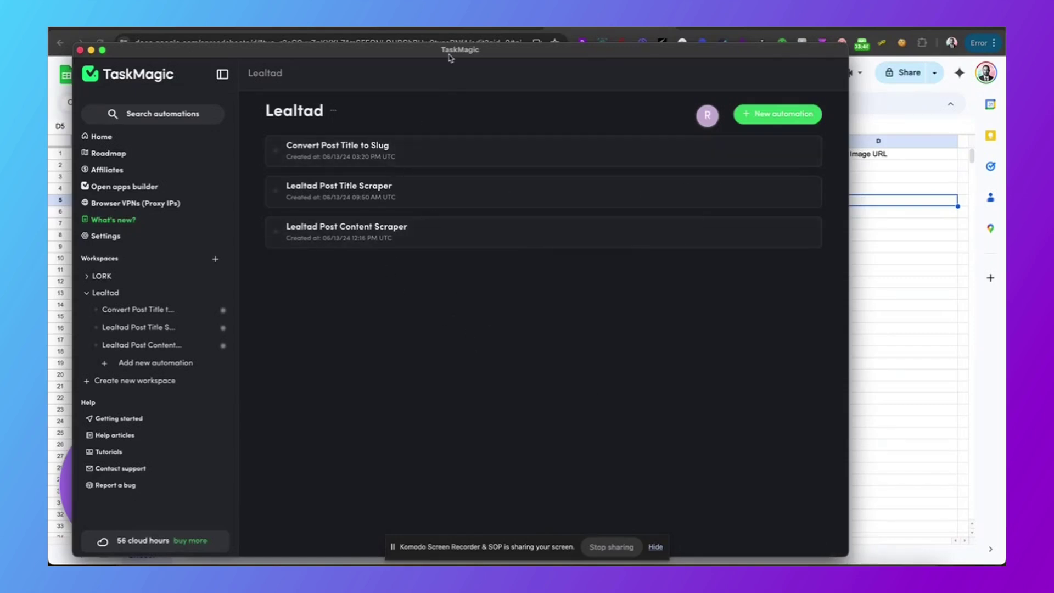
pyautogui.moveTo(450, 53); pyautogui.dragTo(580, 52)
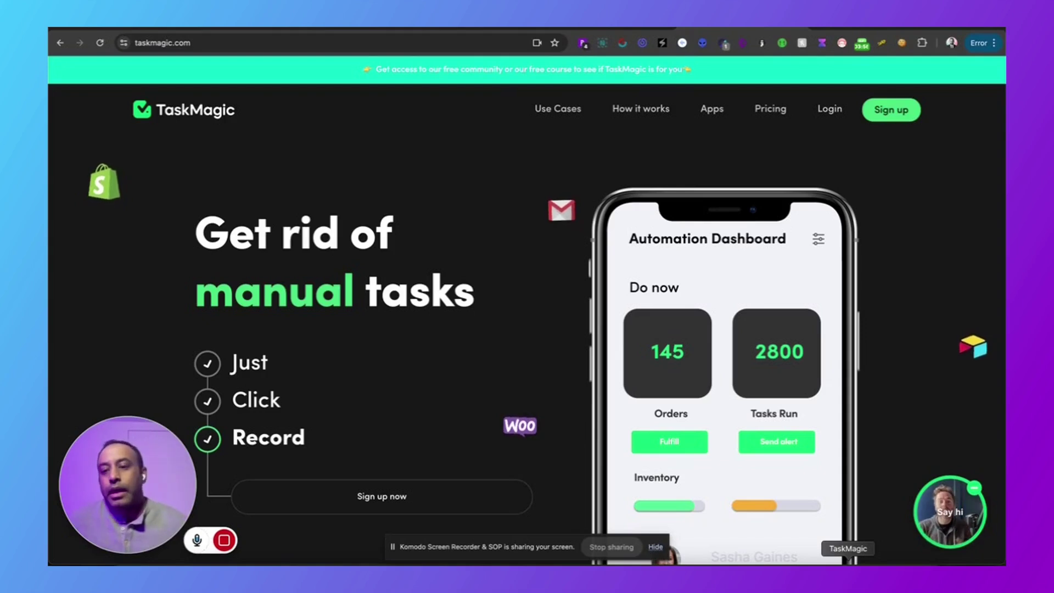
pyautogui.click(849, 563)
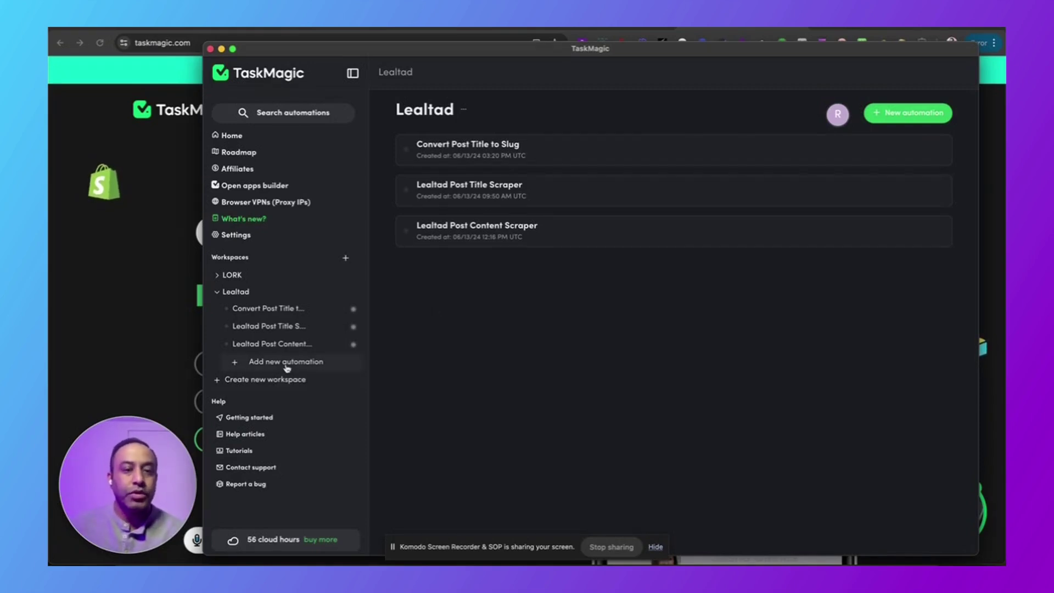
# Create a new Web automation in the Lealtad workspace, choosing that this one does not involve logging in
pyautogui.click(915, 114)
pyautogui.scroll(-3, 696, 175)
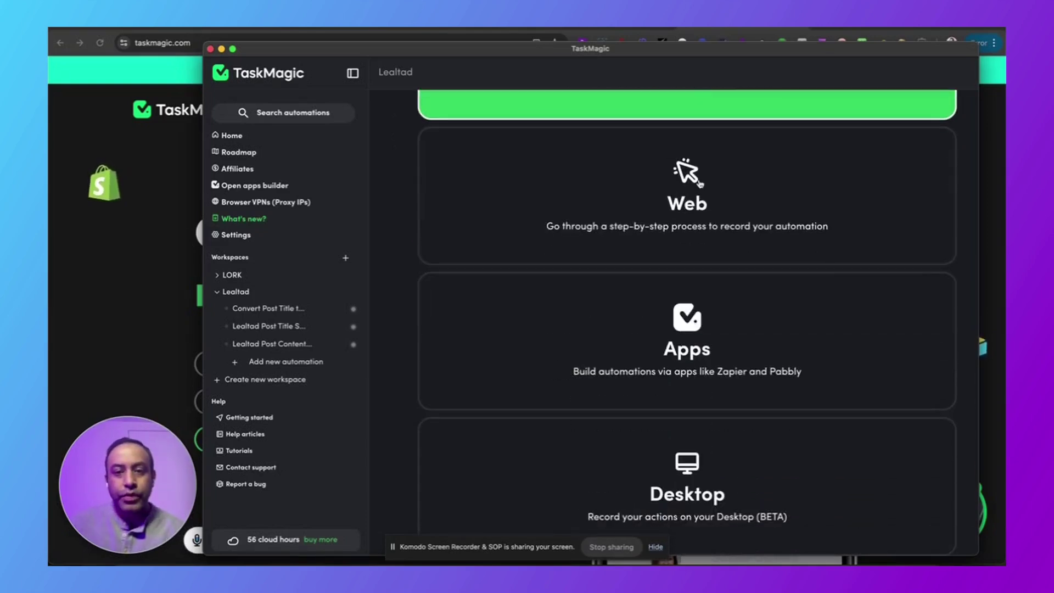
pyautogui.scroll(3, 703, 198)
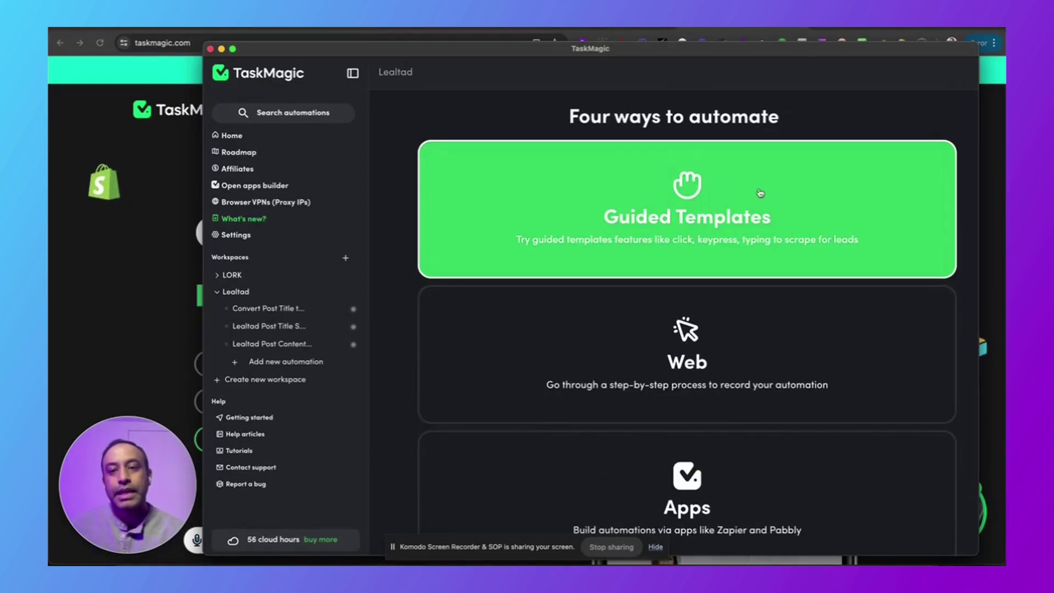
pyautogui.scroll(-2, 766, 199)
pyautogui.scroll(-2, 766, 199)
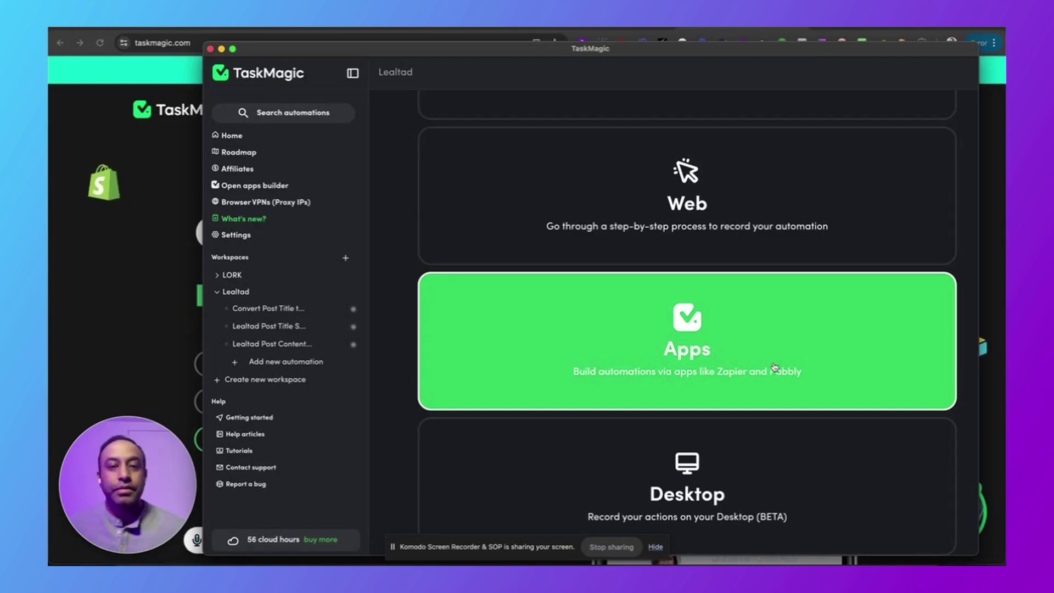
pyautogui.scroll(4, 775, 368)
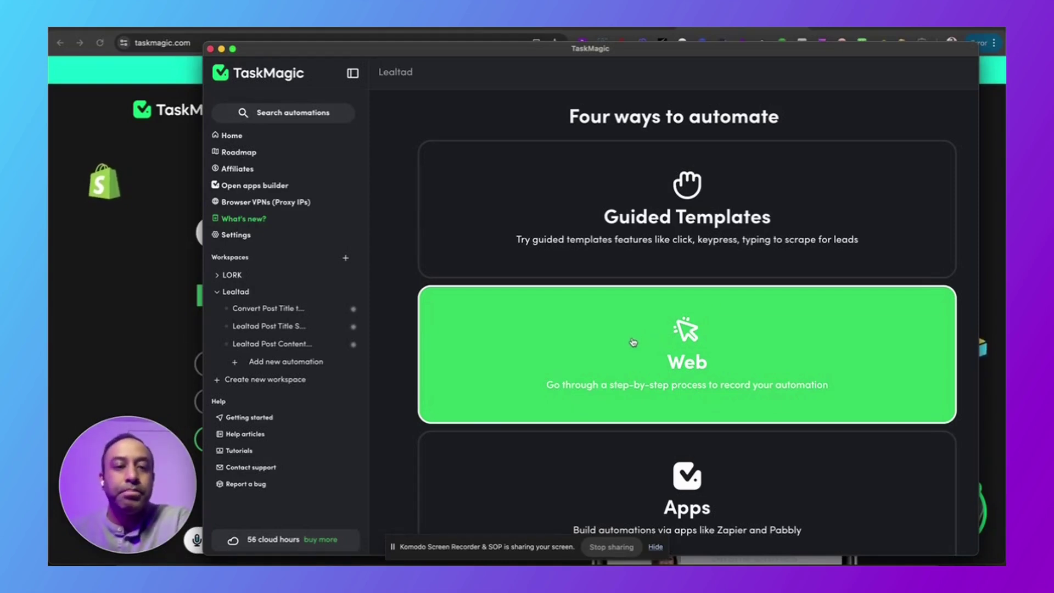
pyautogui.click(633, 342)
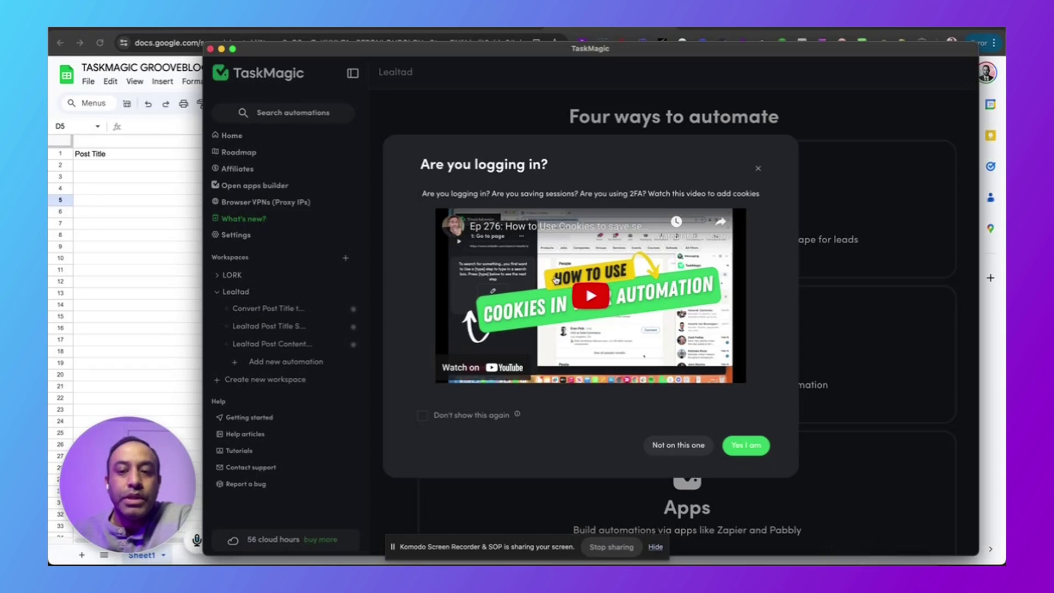
pyautogui.click(680, 446)
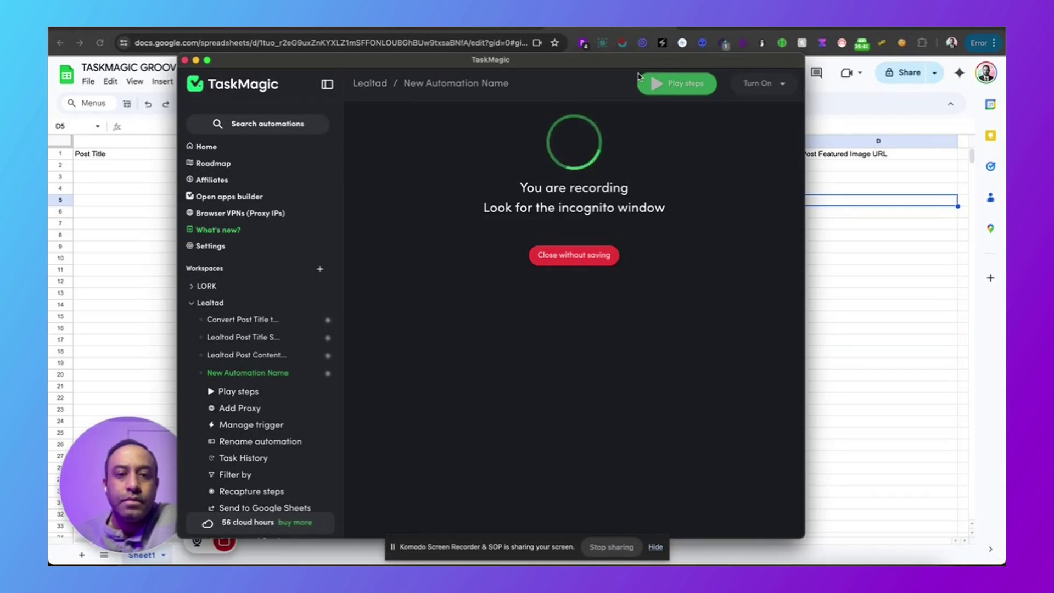
# Close the automation recording without saving and quit the TaskMagic desktop app
pyautogui.click(573, 255)
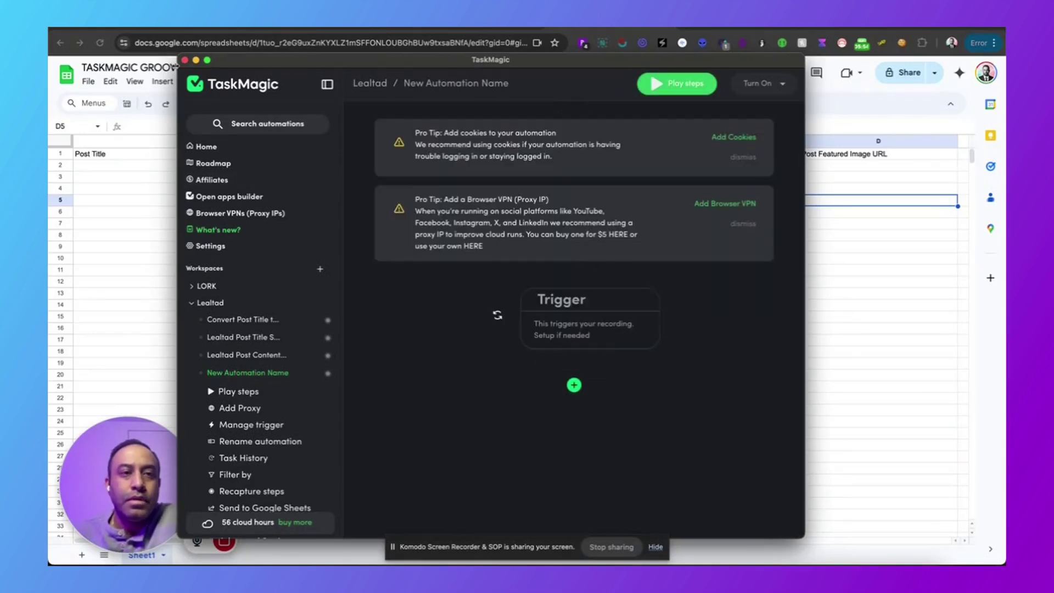
pyautogui.click(91, 28)
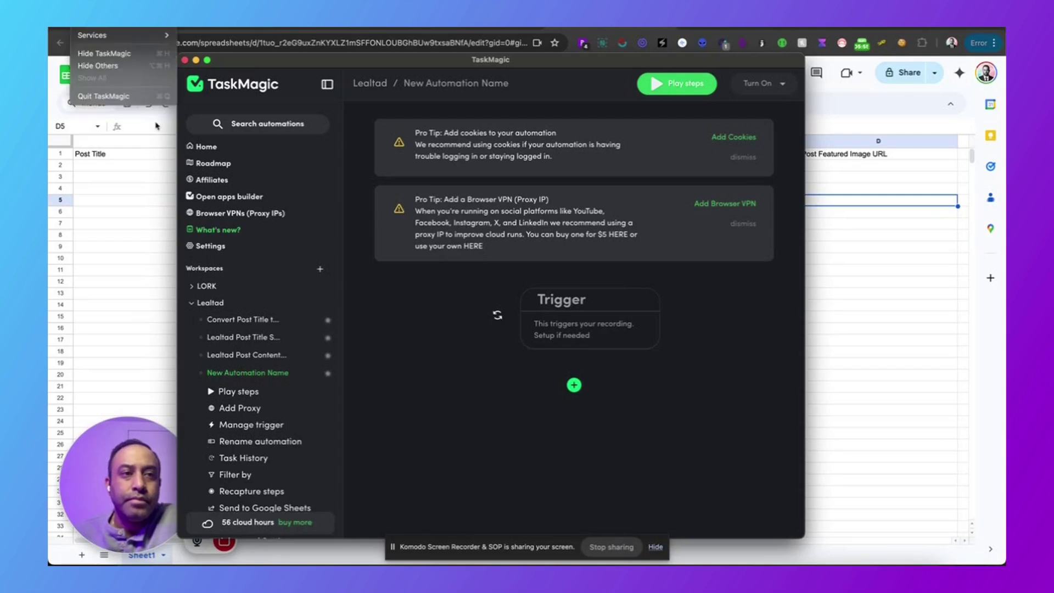
pyautogui.click(143, 100)
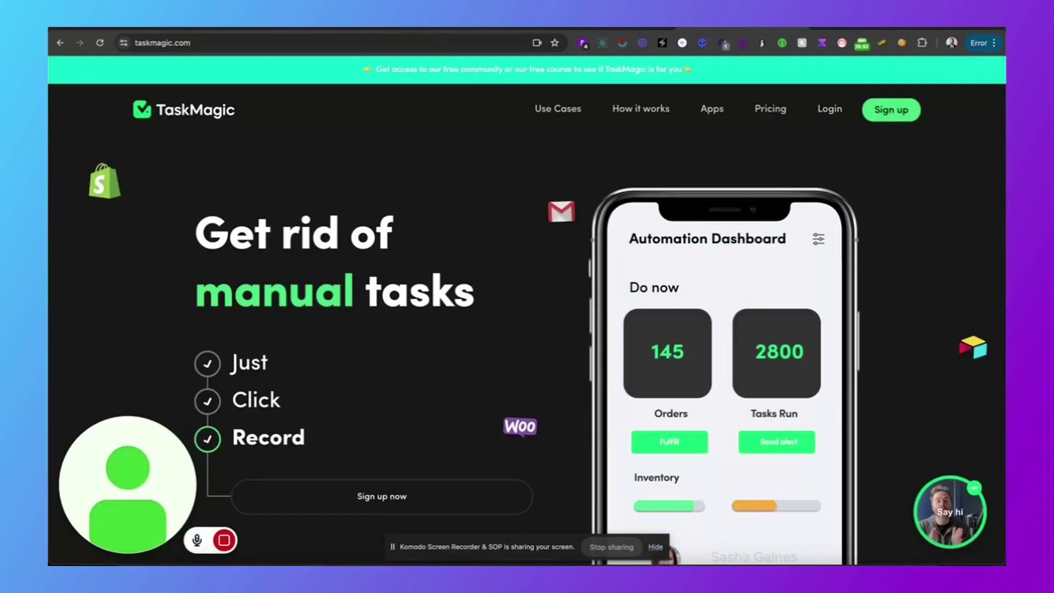
# Log in to the TaskMagic web app from the taskmagic.com homepage
pyautogui.click(828, 109)
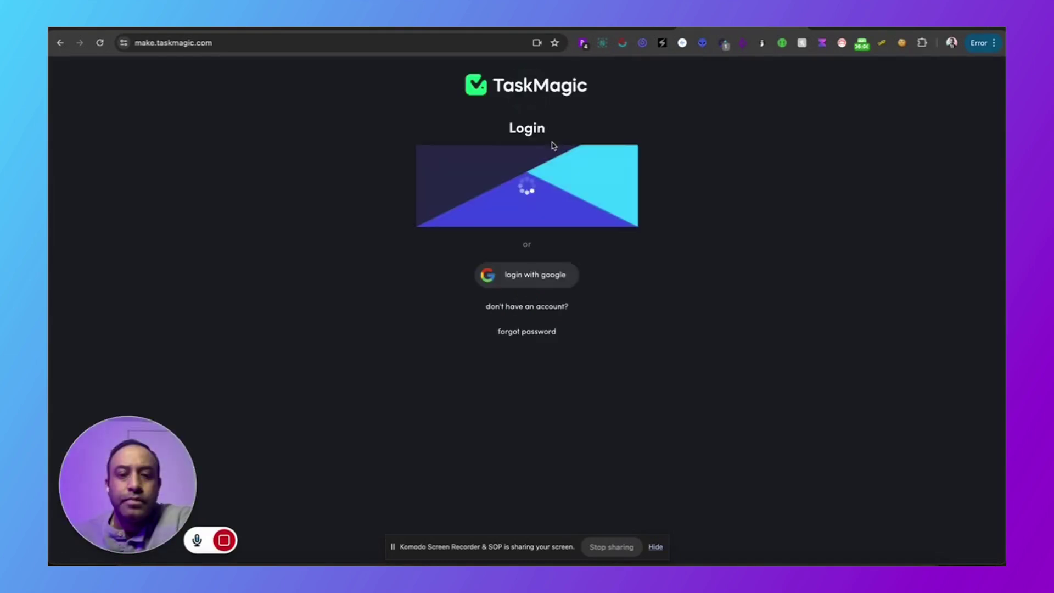
pyautogui.click(587, 184)
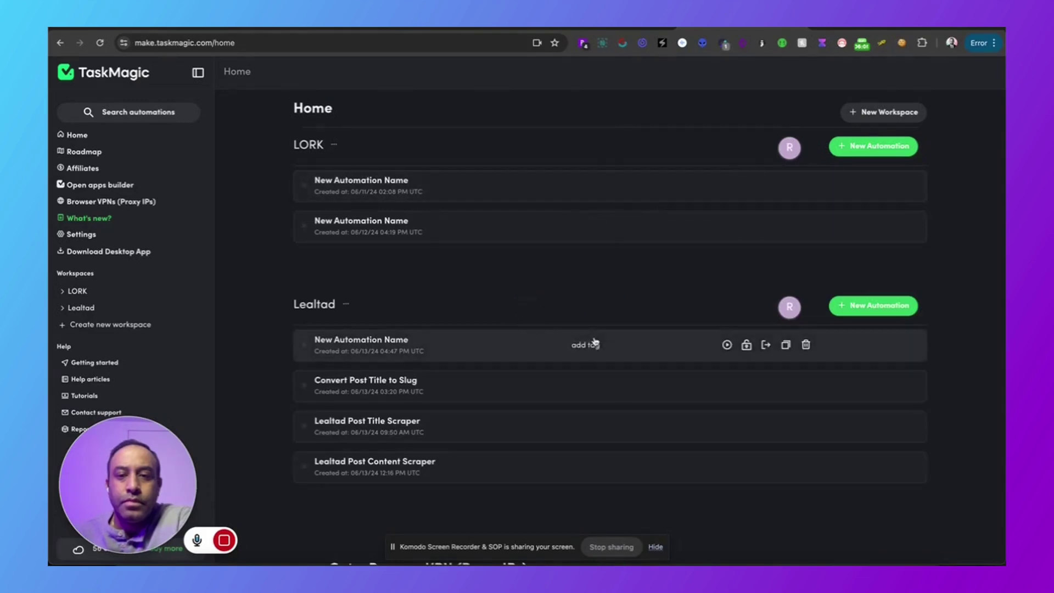
# Open the blank New Automation Name in the Lealtad workspace and dismiss its browser VPN and cookies tips
pyautogui.click(642, 346)
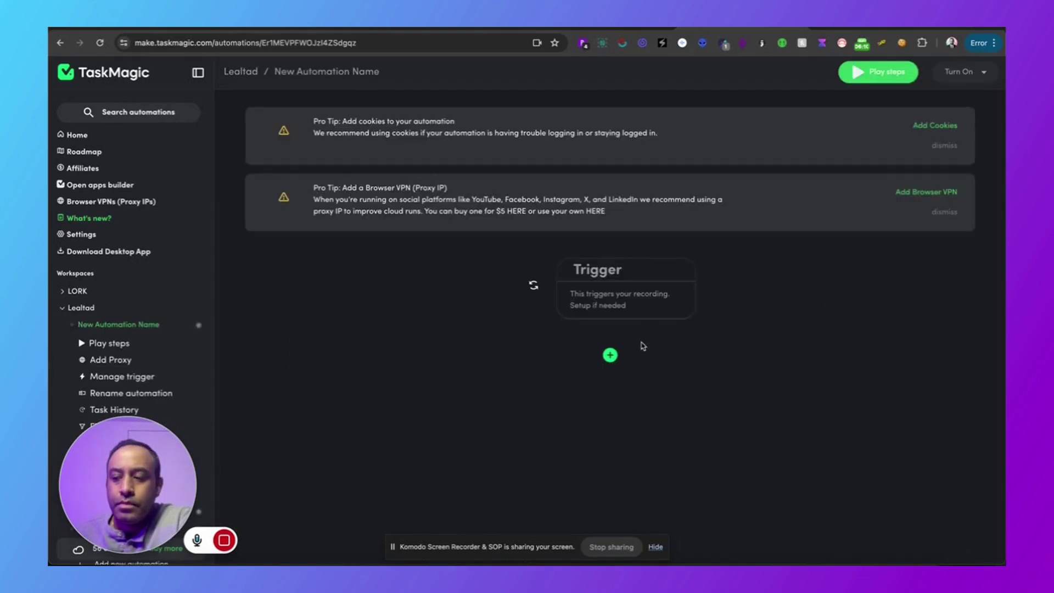
pyautogui.click(944, 212)
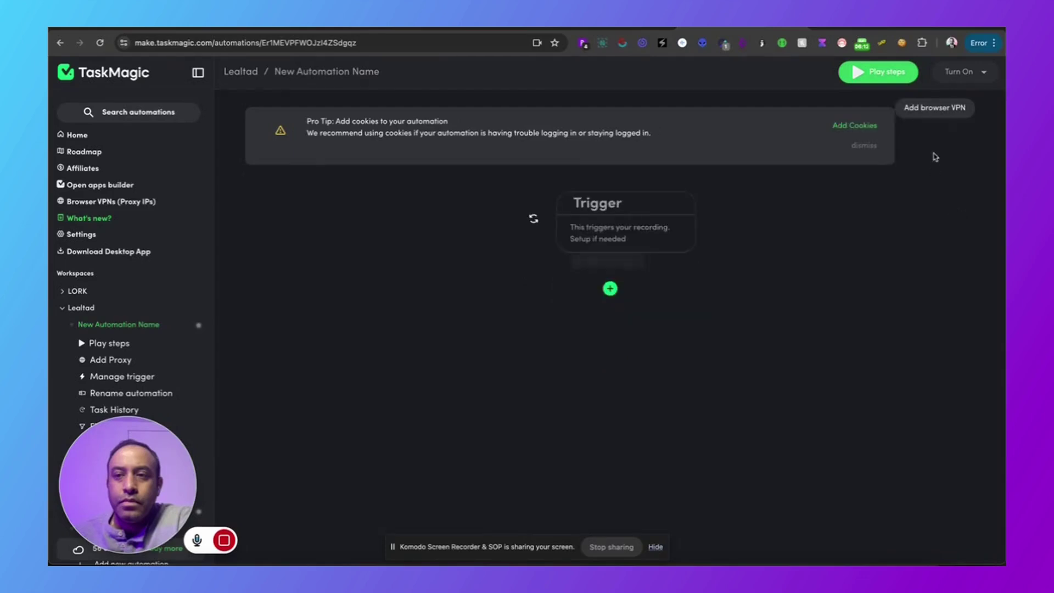
pyautogui.click(864, 146)
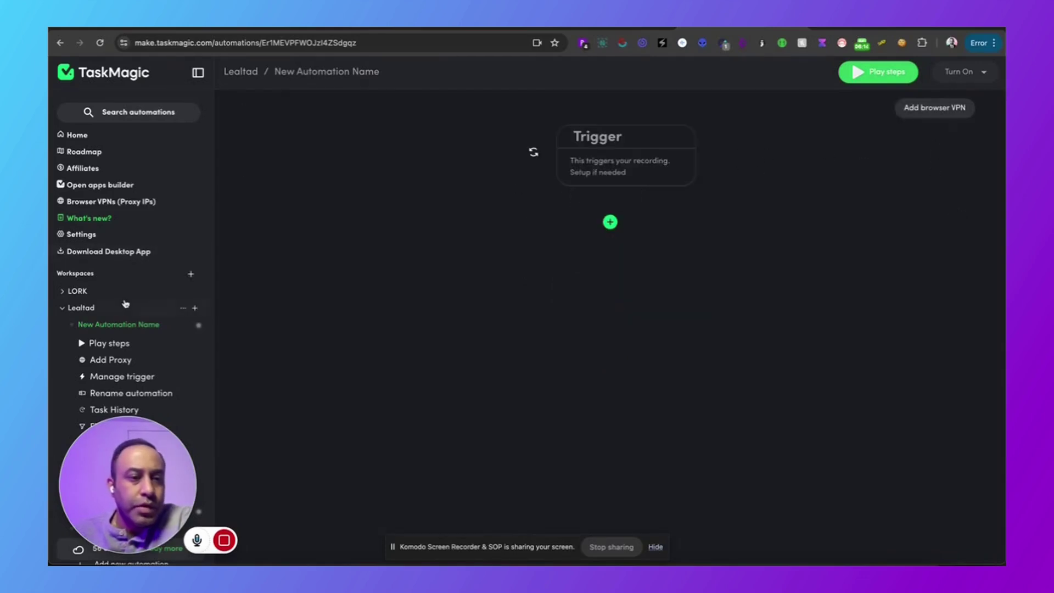
# Permanently delete the blank New Automation Name from the Lealtad workspace and confirm the deletion
pyautogui.scroll(-5, 137, 302)
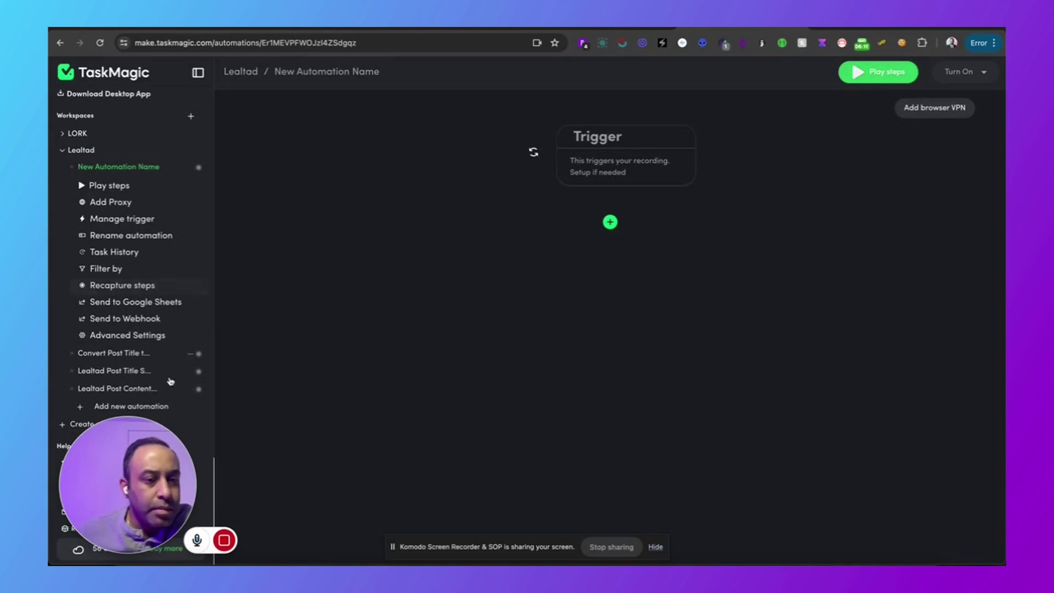
pyautogui.click(199, 167)
pyautogui.click(209, 217)
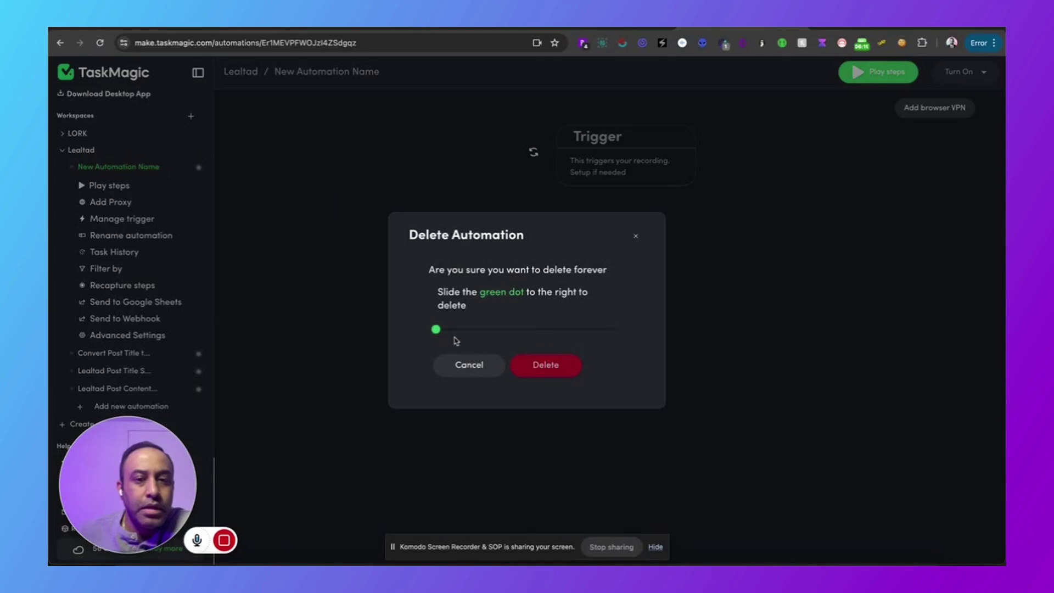
pyautogui.moveTo(436, 330); pyautogui.dragTo(614, 329)
pyautogui.click(546, 366)
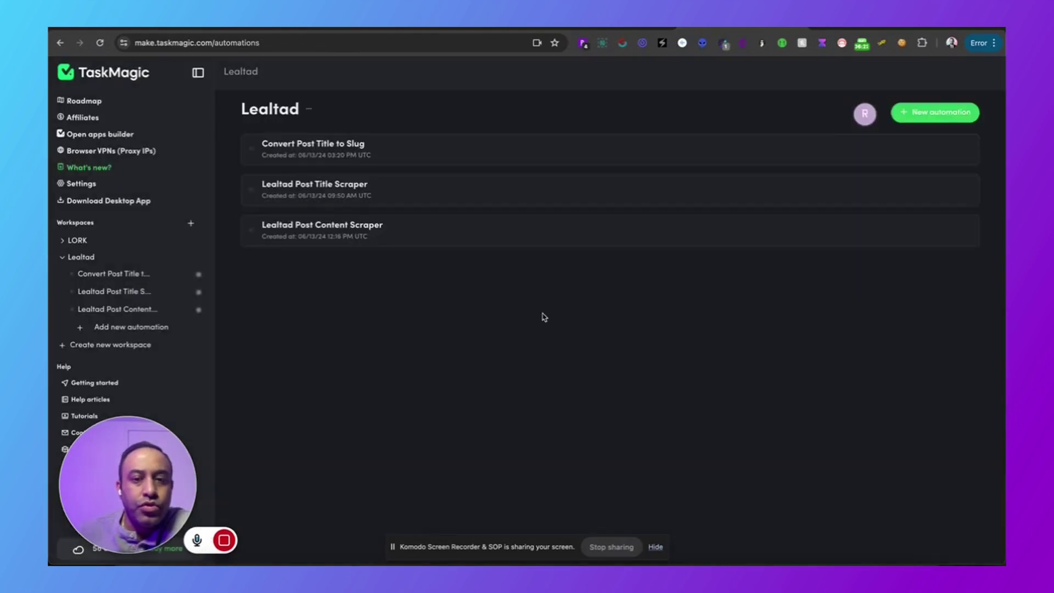
# Try to start a Web automation for the Lealtad workspace from the TaskMagic web app
pyautogui.click(908, 116)
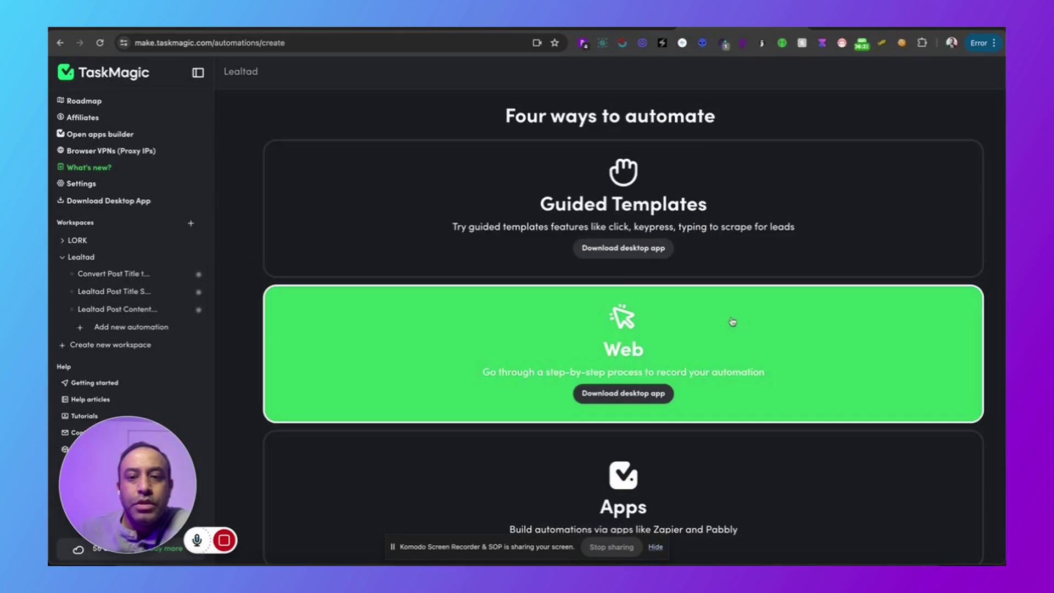
pyautogui.click(739, 339)
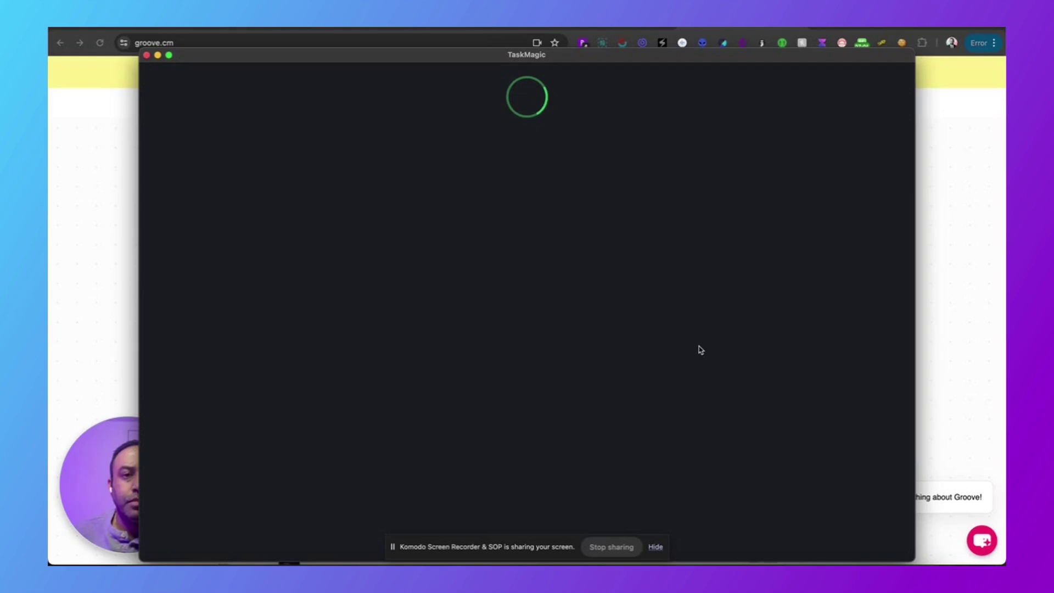
# Switch to Adobe Acrobat, quit it and dismiss its feedback survey to clear the way to the TaskMagic desktop app
pyautogui.click(76, 27)
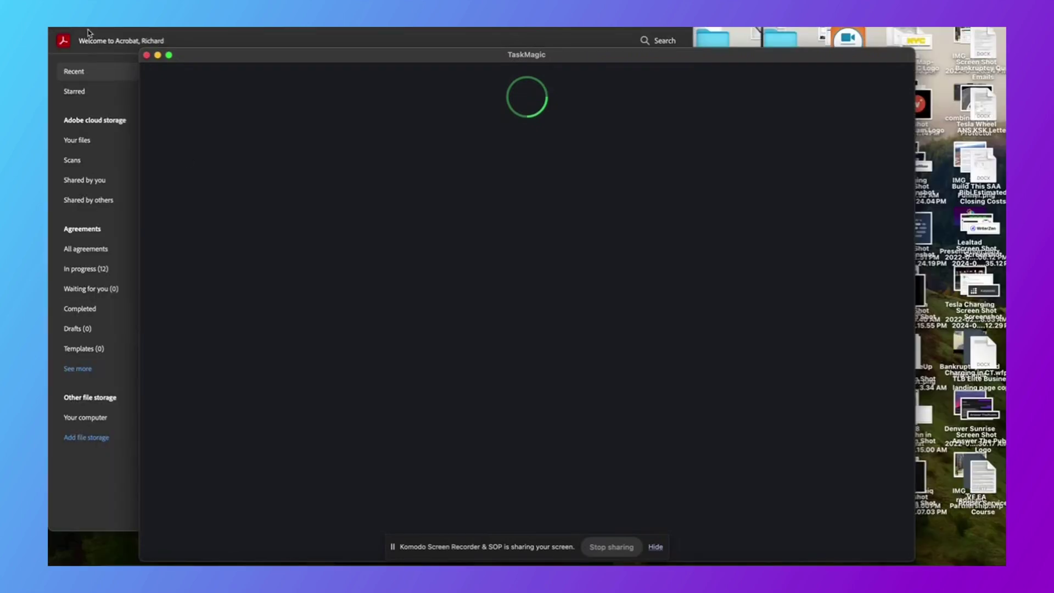
pyautogui.click(160, 29)
pyautogui.click(93, 22)
pyautogui.click(108, 145)
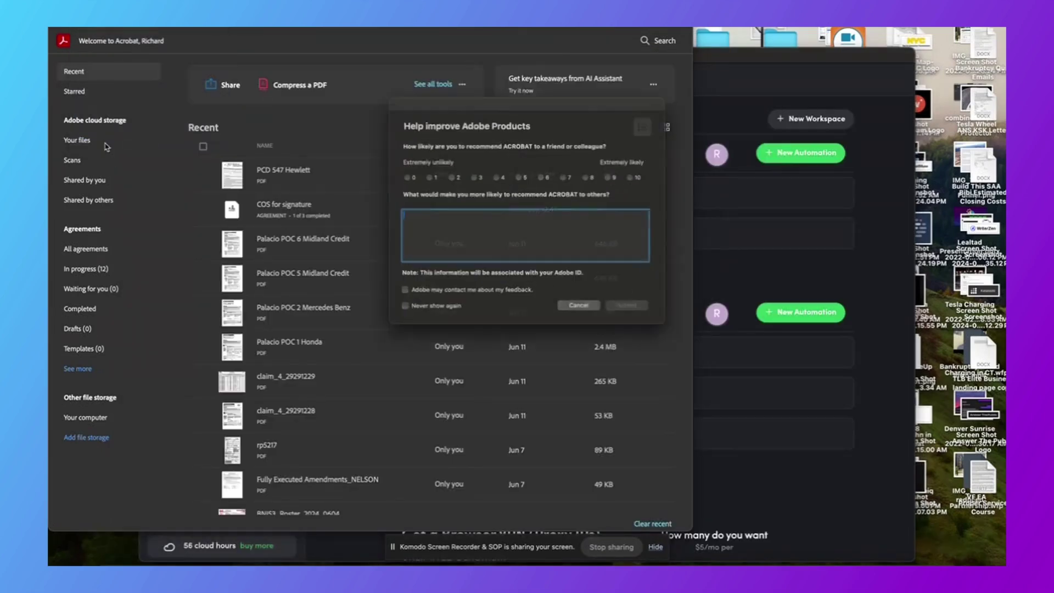
pyautogui.click(585, 316)
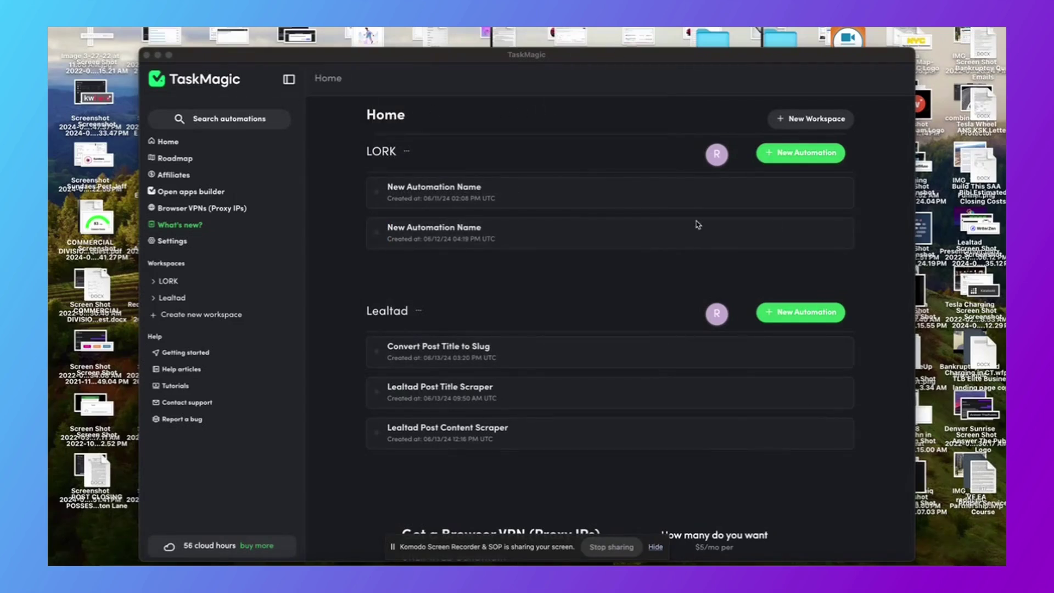
# Create a Web automation without login in the Lealtad workspace of the desktop app, and arrange the recorder panel beside the capture browser
pyautogui.click(811, 316)
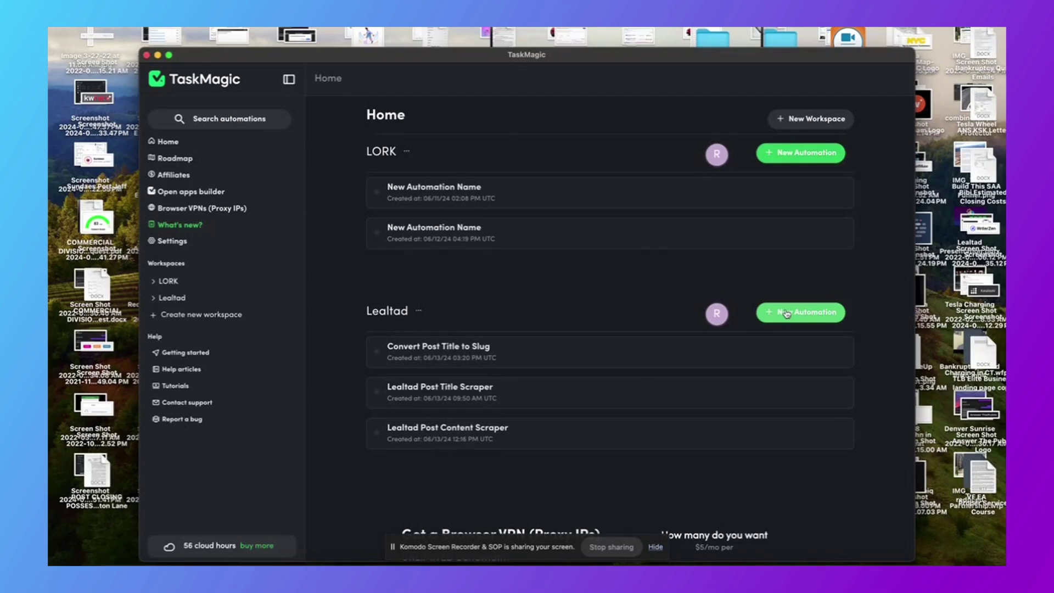
pyautogui.click(787, 314)
pyautogui.click(666, 358)
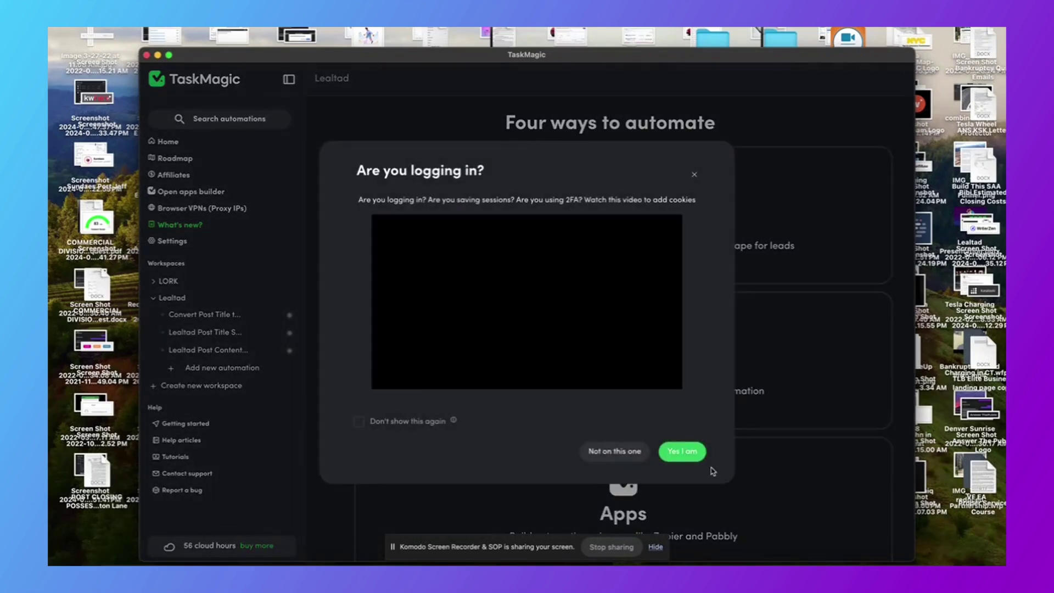
pyautogui.click(632, 453)
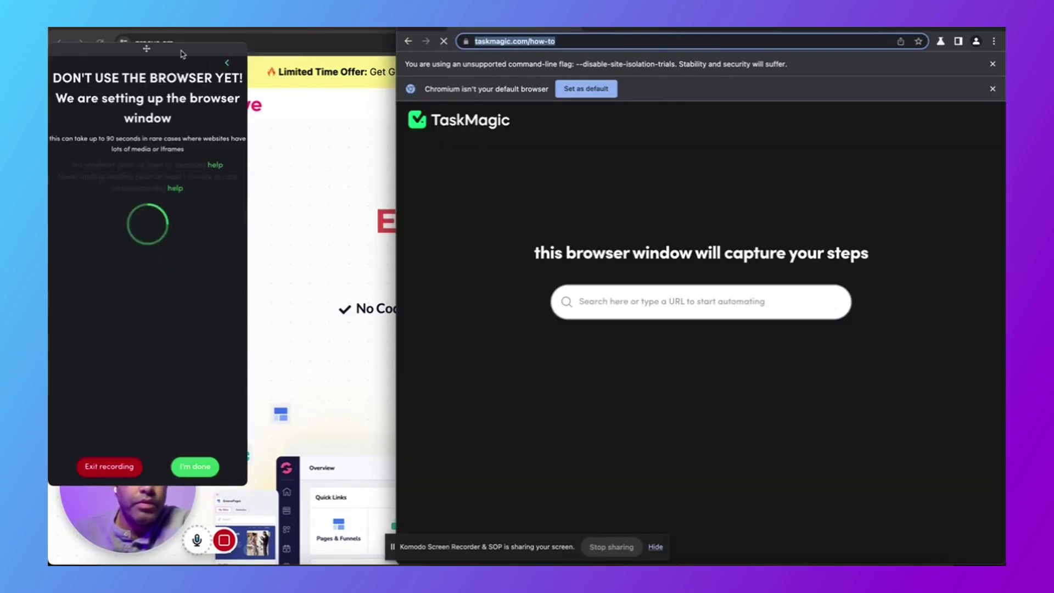
pyautogui.moveTo(183, 54); pyautogui.dragTo(307, 121)
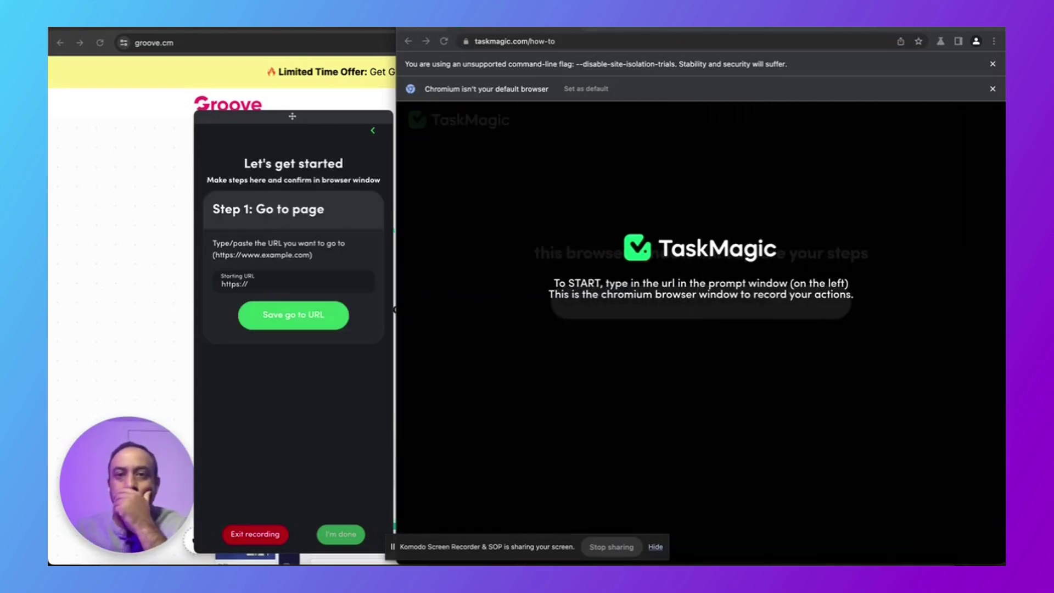
pyautogui.moveTo(680, 16); pyautogui.dragTo(680, 30)
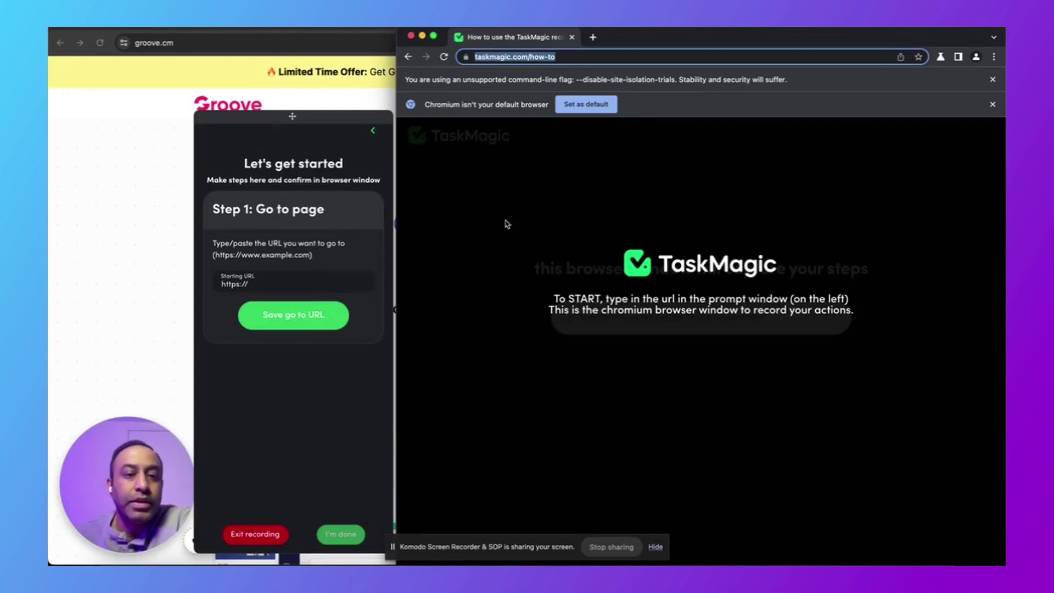
# Switch to the Lealtad blog page in Chrome and copy its web address
pyautogui.click(289, 279)
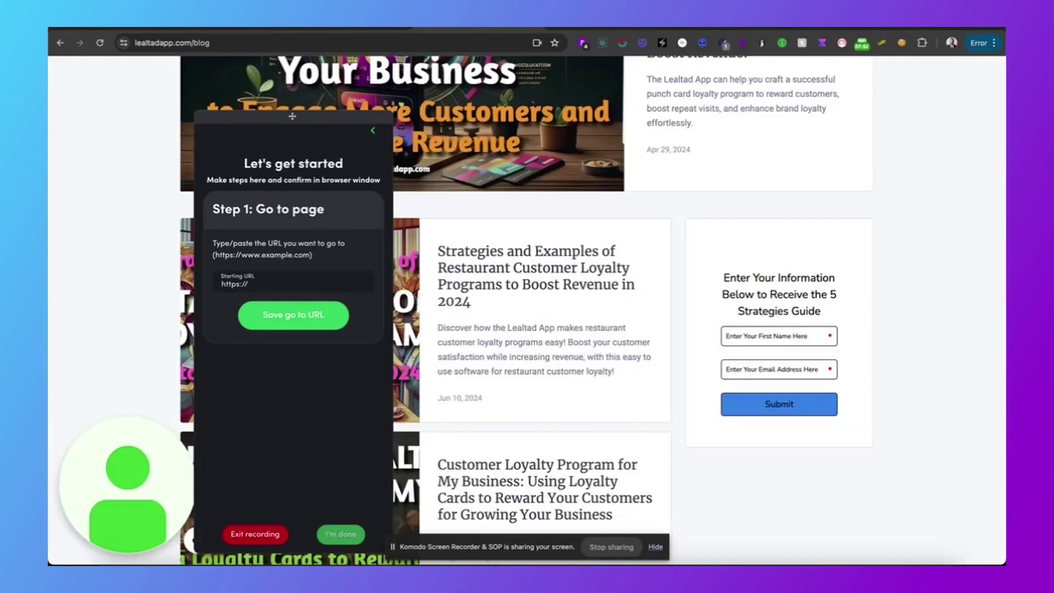
pyautogui.scroll(-8, 580, 295)
pyautogui.scroll(10, 580, 295)
pyautogui.click(449, 39)
pyautogui.press('super+c')
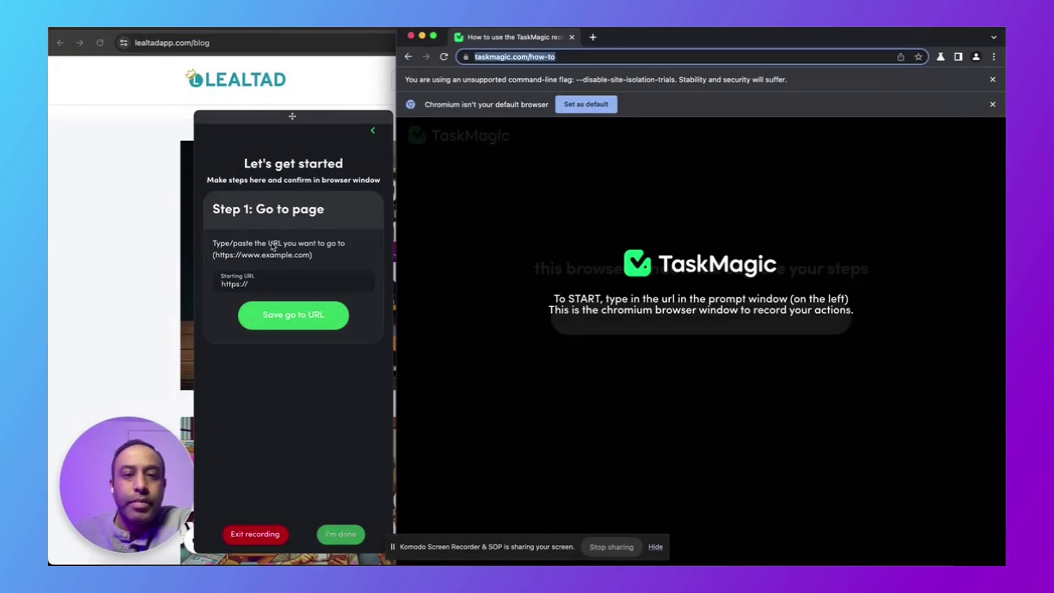
pyautogui.click(263, 288)
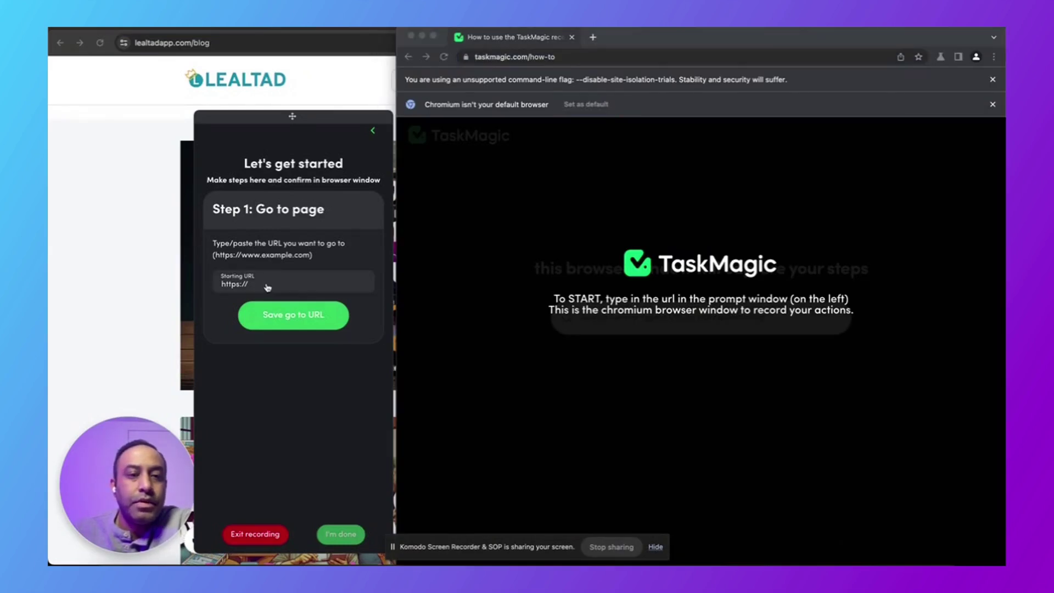
pyautogui.tripleClick(267, 288)
pyautogui.press('super+v')
pyautogui.click(305, 317)
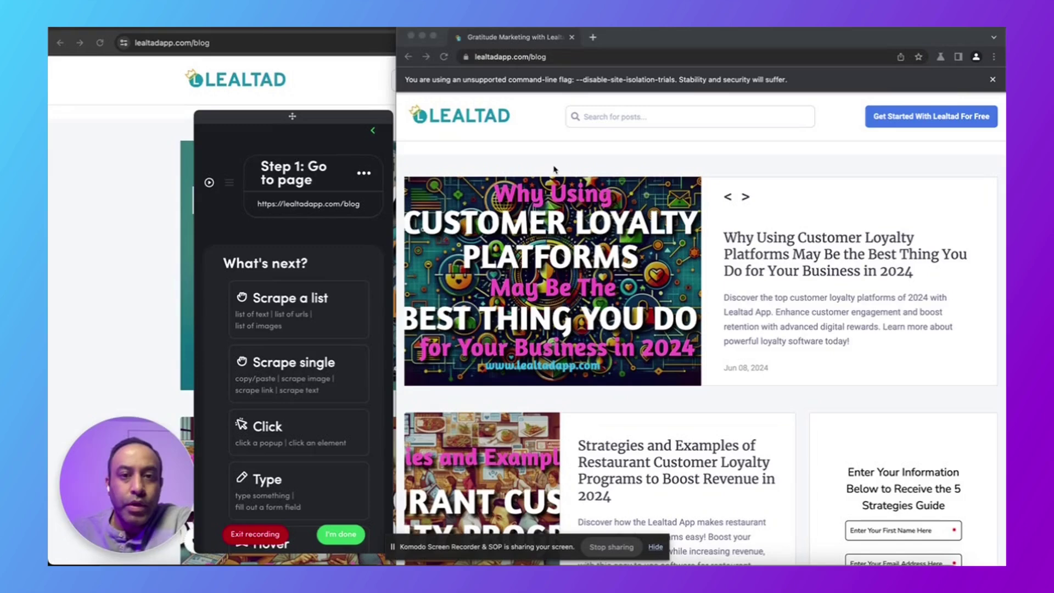
# Add a list-scraping step and capture the blog post titles in Column A by picking the first two titles in the post list
pyautogui.scroll(-5, 542, 280)
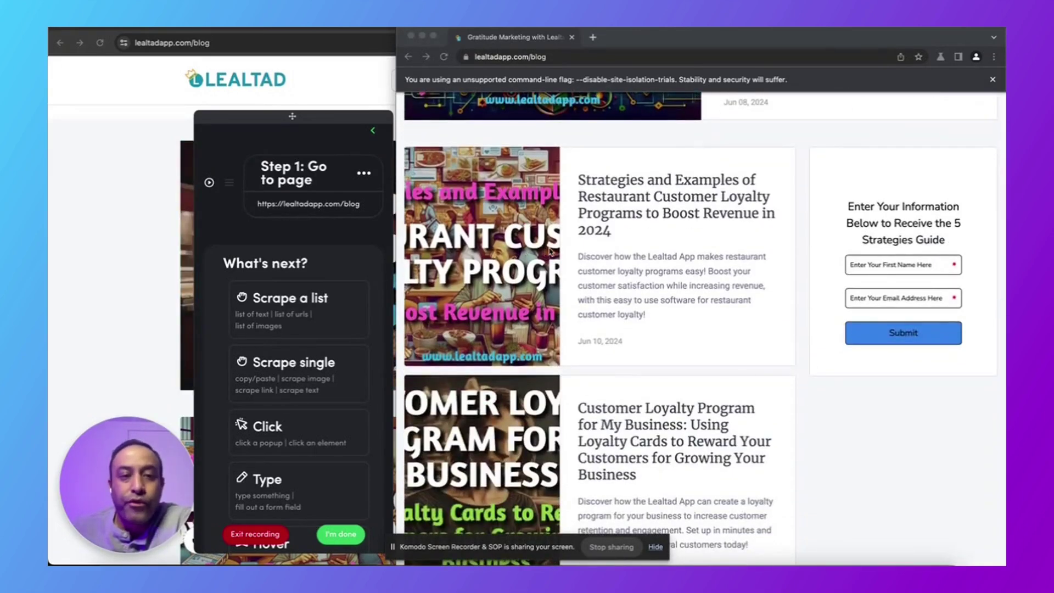
pyautogui.scroll(1, 616, 213)
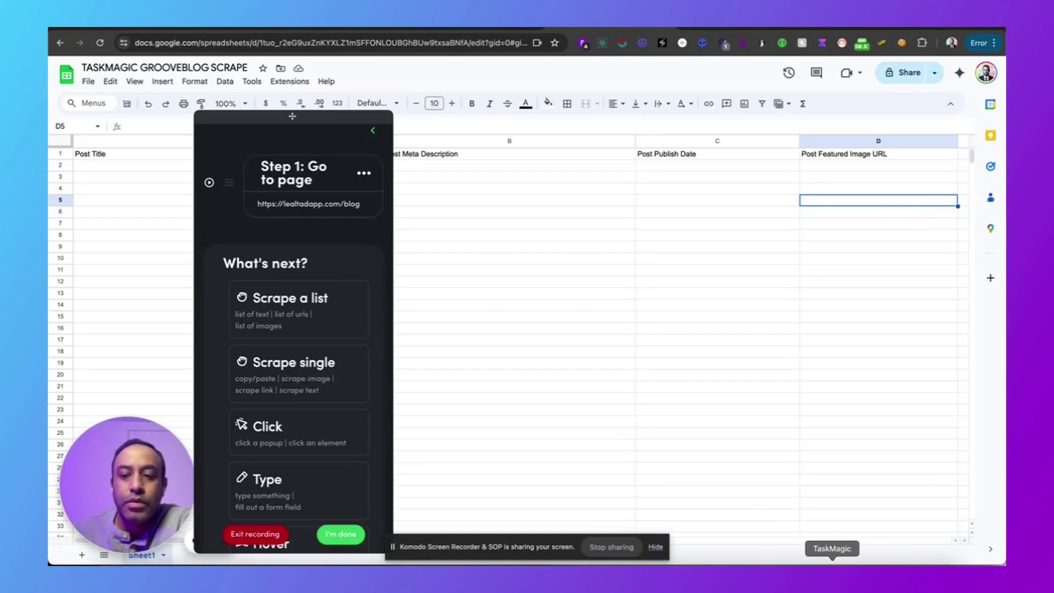
pyautogui.click(833, 563)
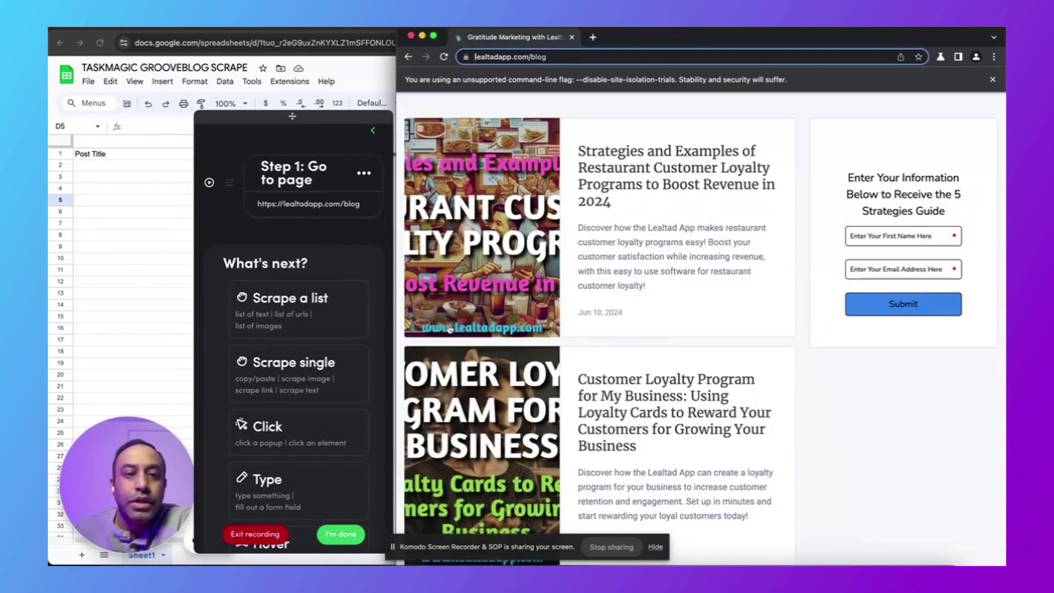
pyautogui.click(281, 305)
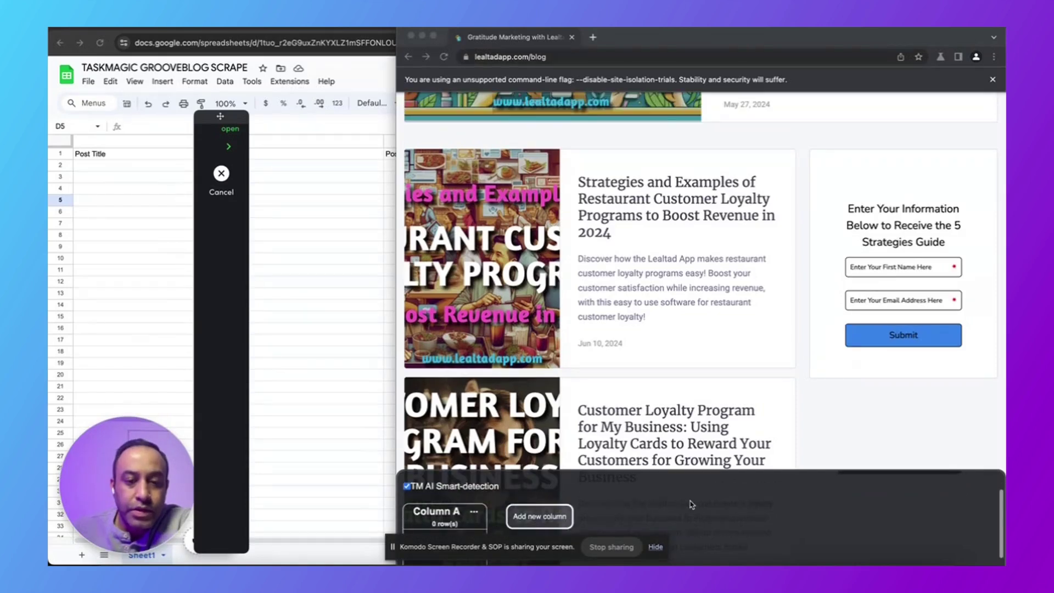
pyautogui.scroll(-2, 692, 504)
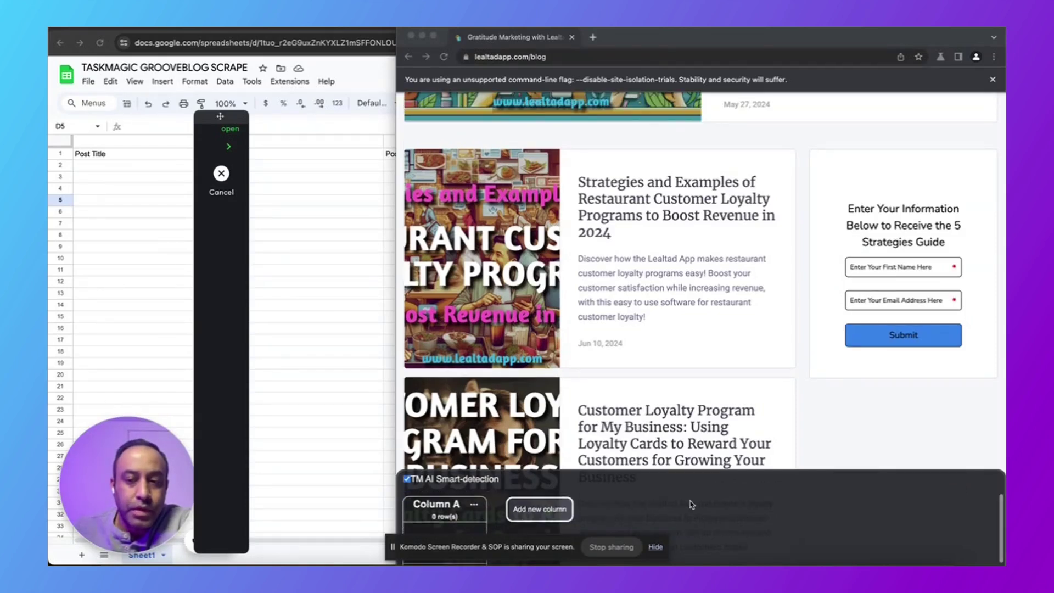
pyautogui.scroll(-1, 691, 505)
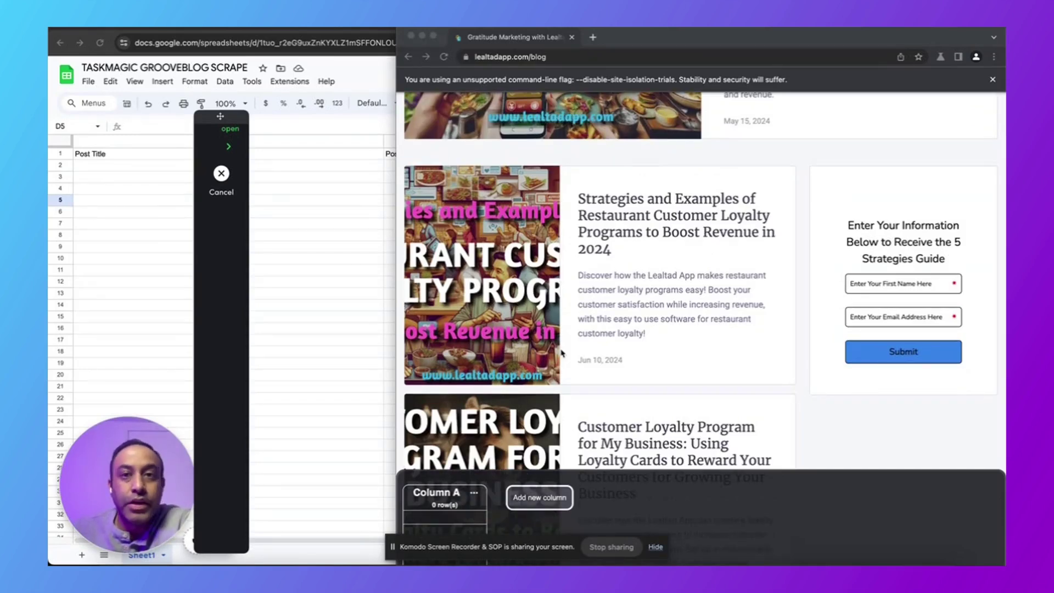
pyautogui.scroll(-1, 506, 302)
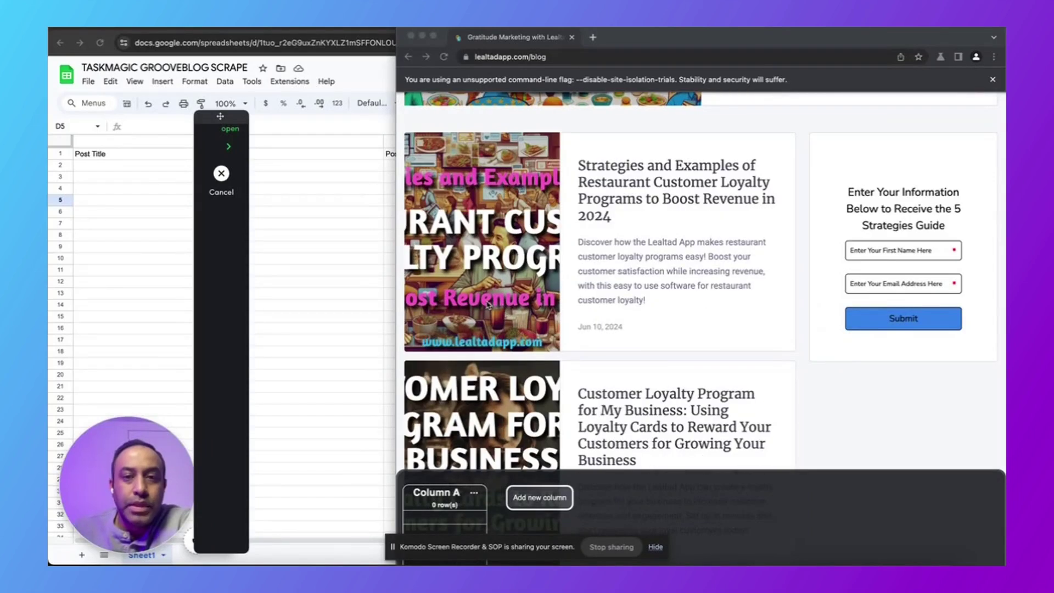
pyautogui.click(610, 194)
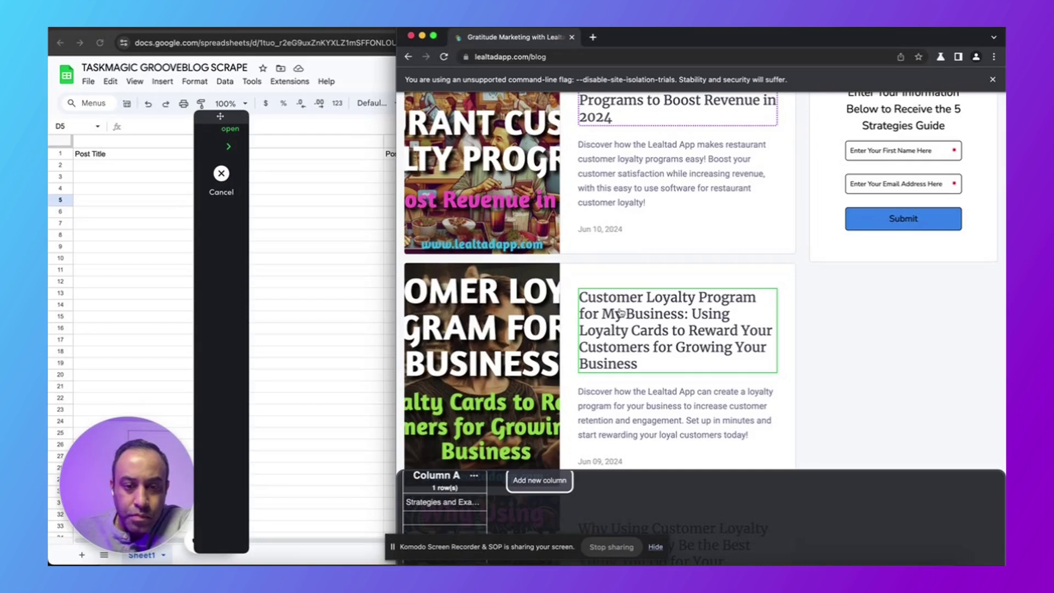
pyautogui.click(622, 313)
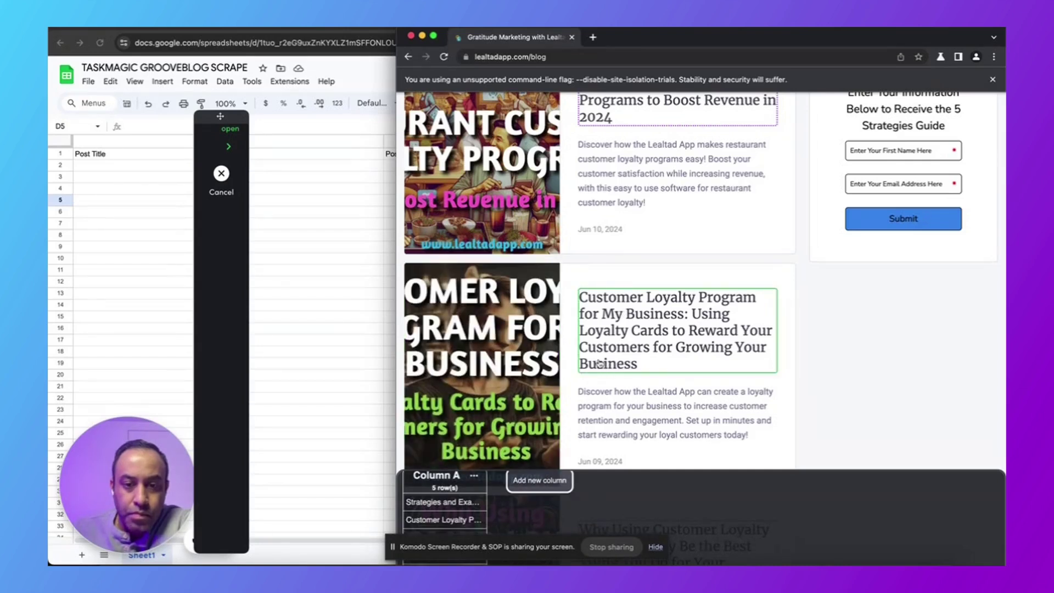
pyautogui.click(540, 480)
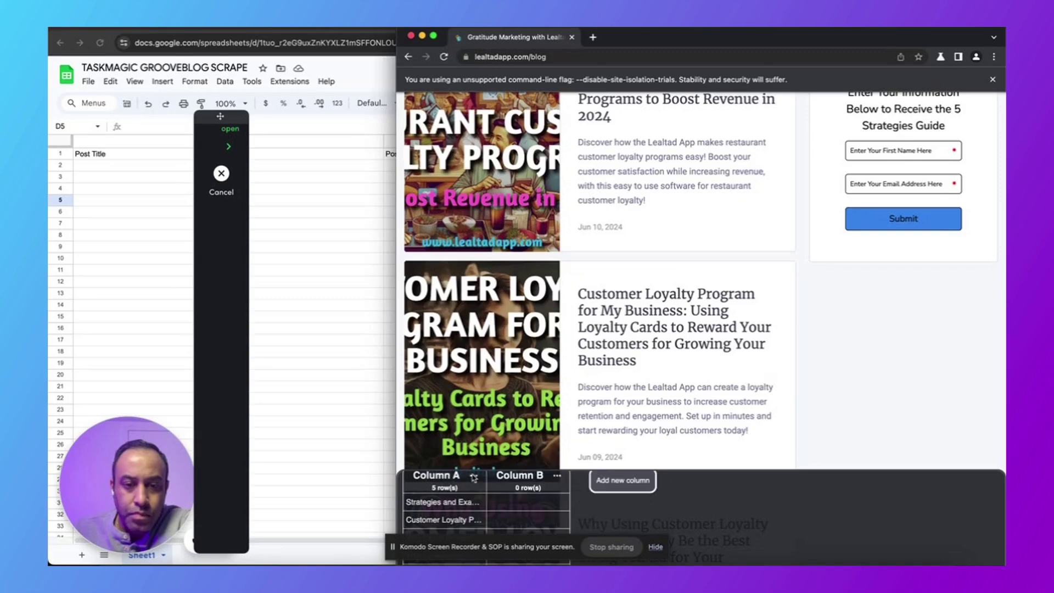
pyautogui.scroll(3, 621, 263)
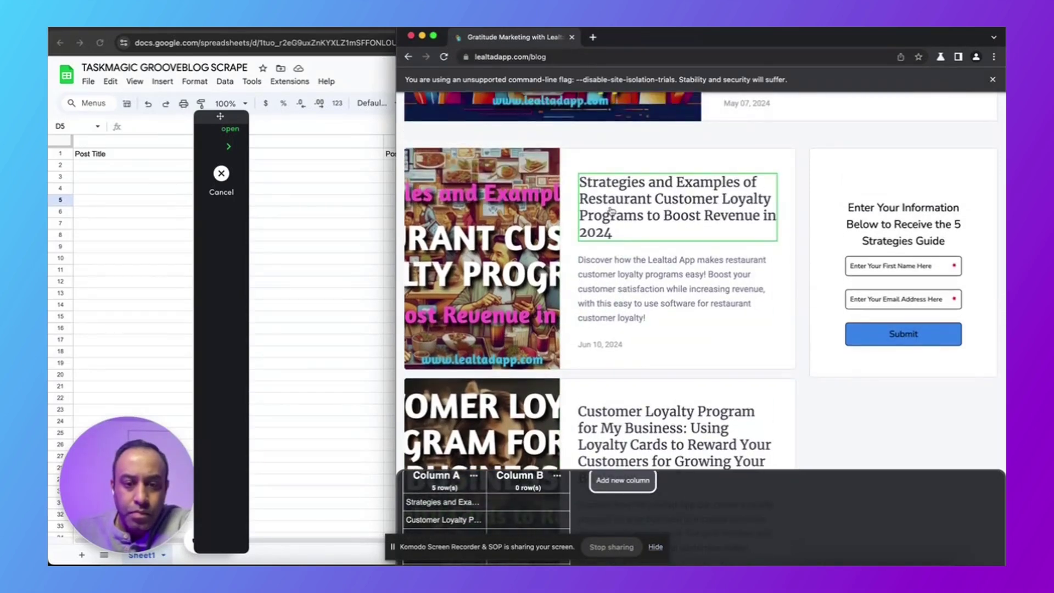
pyautogui.click(557, 475)
pyautogui.click(591, 468)
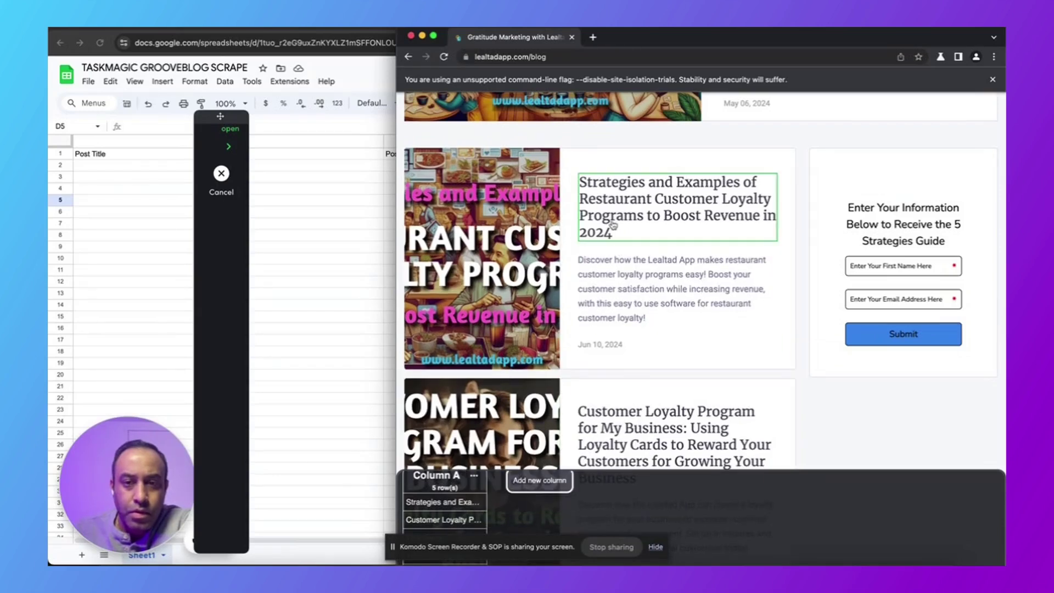
# Check the highlighted post titles down the blog list, and add a second column to the list scrape
pyautogui.scroll(-1, 630, 213)
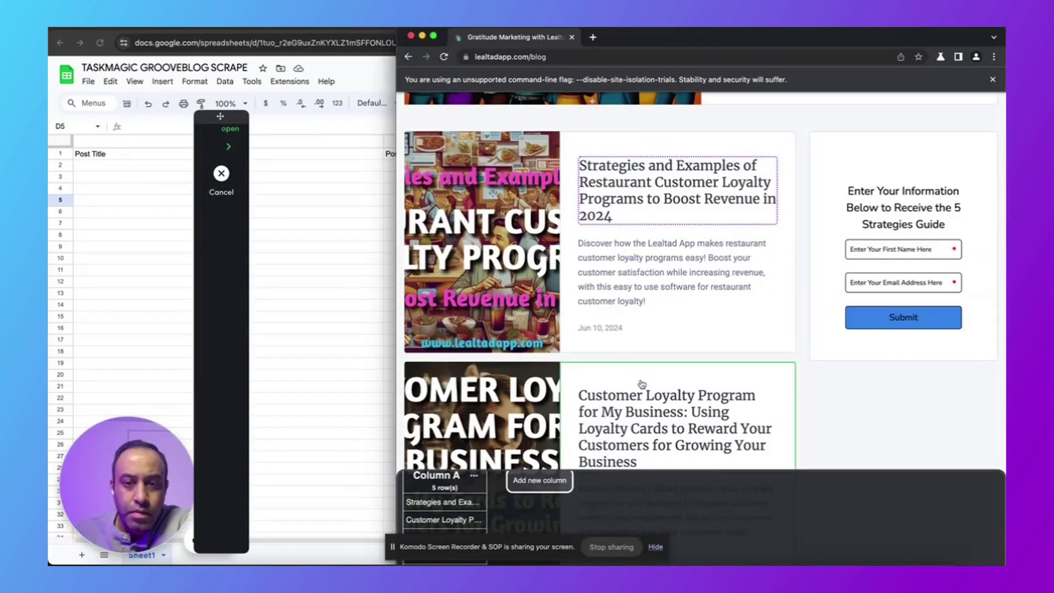
pyautogui.scroll(-3, 639, 405)
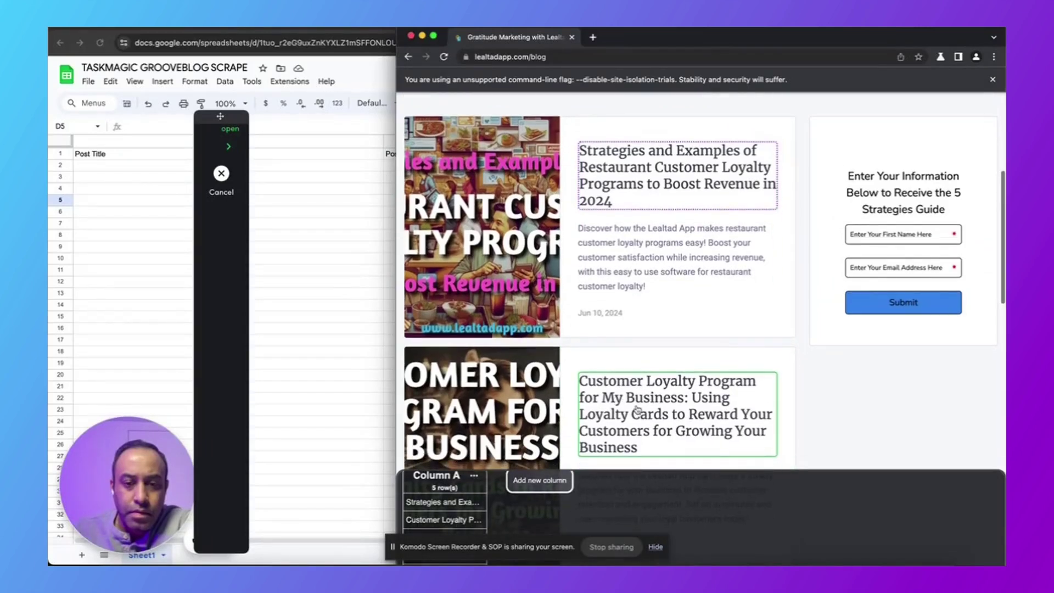
pyautogui.scroll(-10, 530, 409)
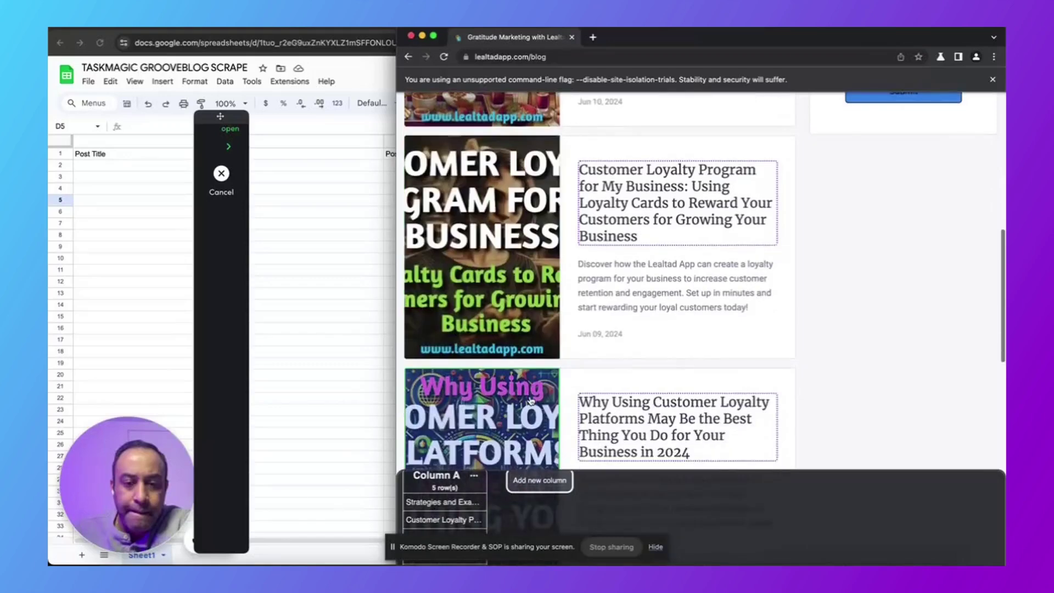
pyautogui.scroll(15, 610, 409)
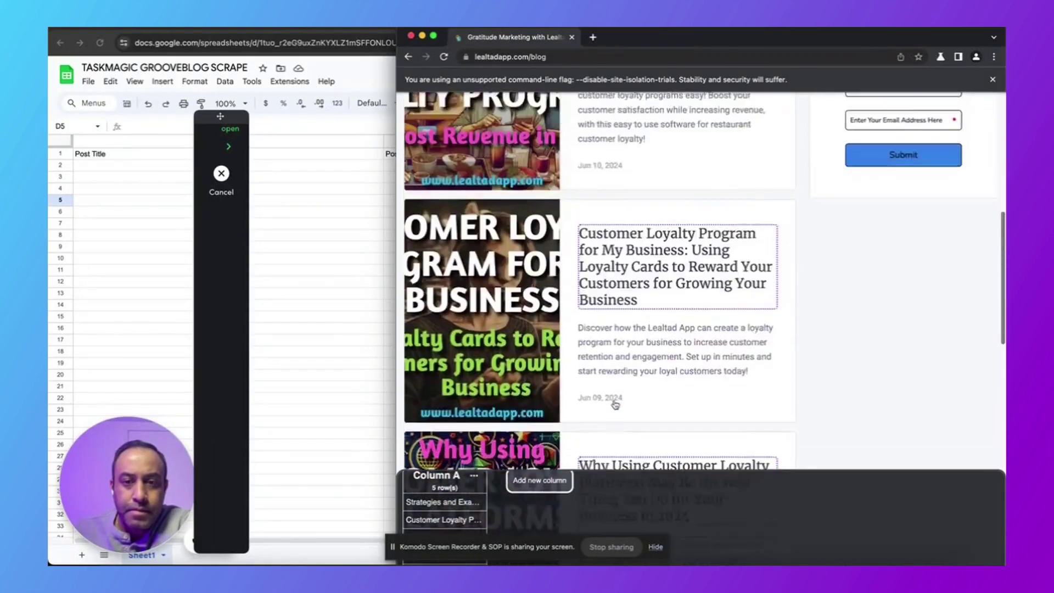
pyautogui.click(536, 486)
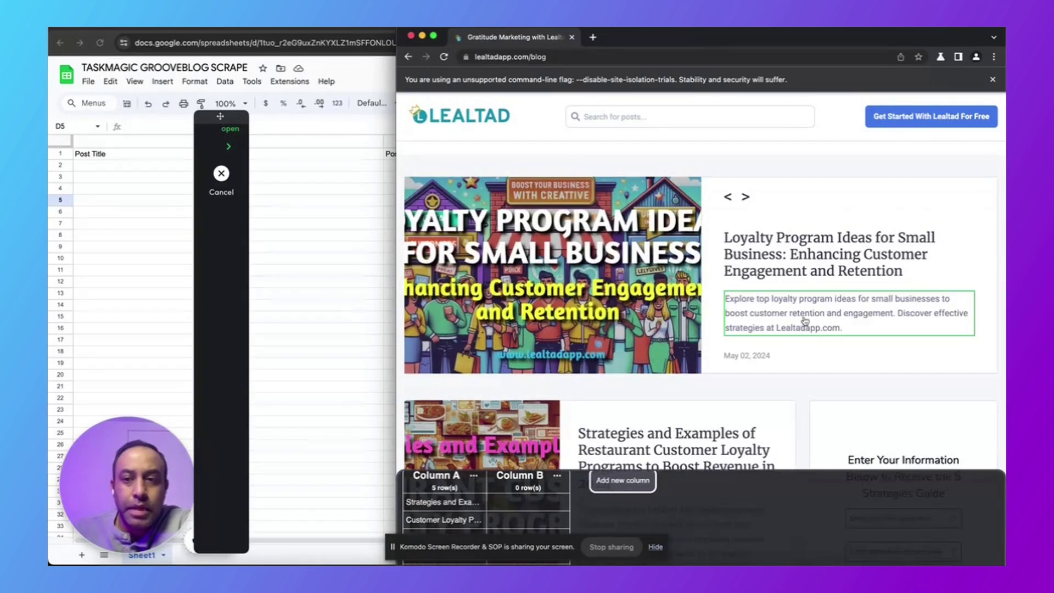
# Try to fill Column B with meta descriptions by picking the featured post's description and those of the first two list posts
pyautogui.click(805, 321)
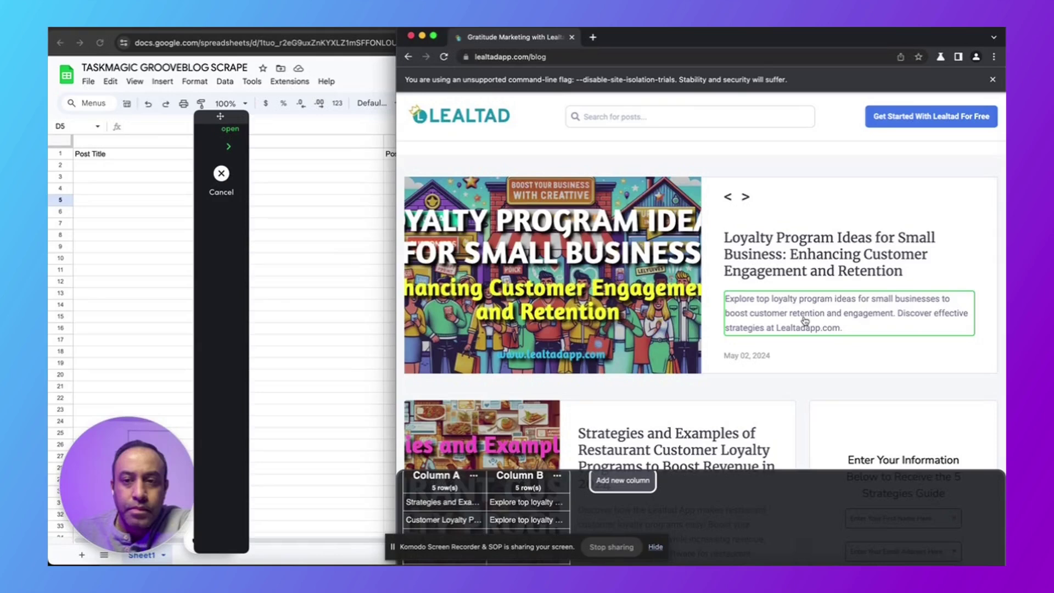
pyautogui.doubleClick(803, 312)
pyautogui.scroll(-2, 758, 351)
pyautogui.scroll(-3, 695, 391)
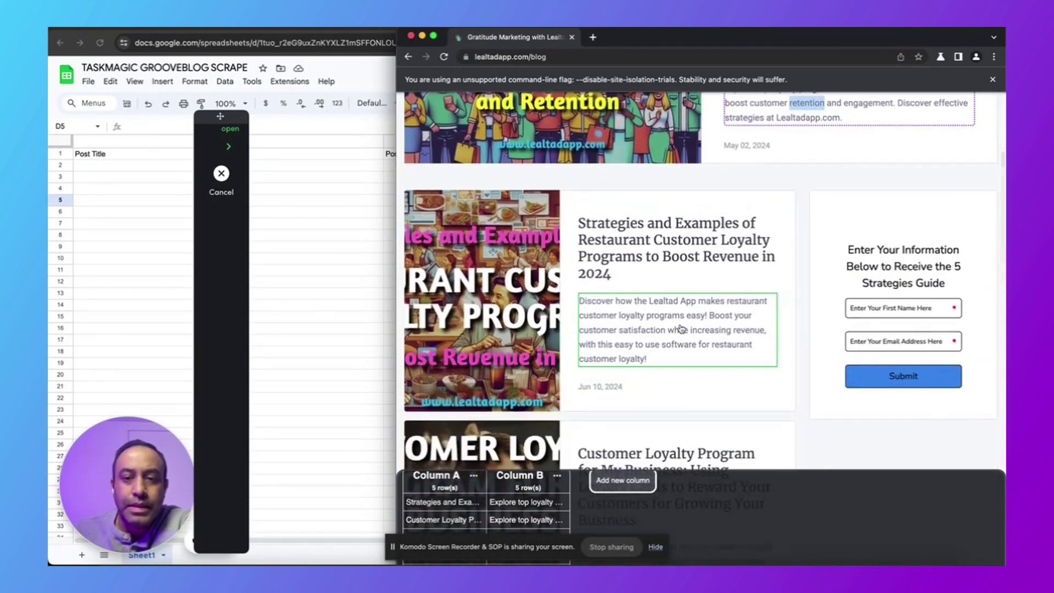
pyautogui.click(681, 328)
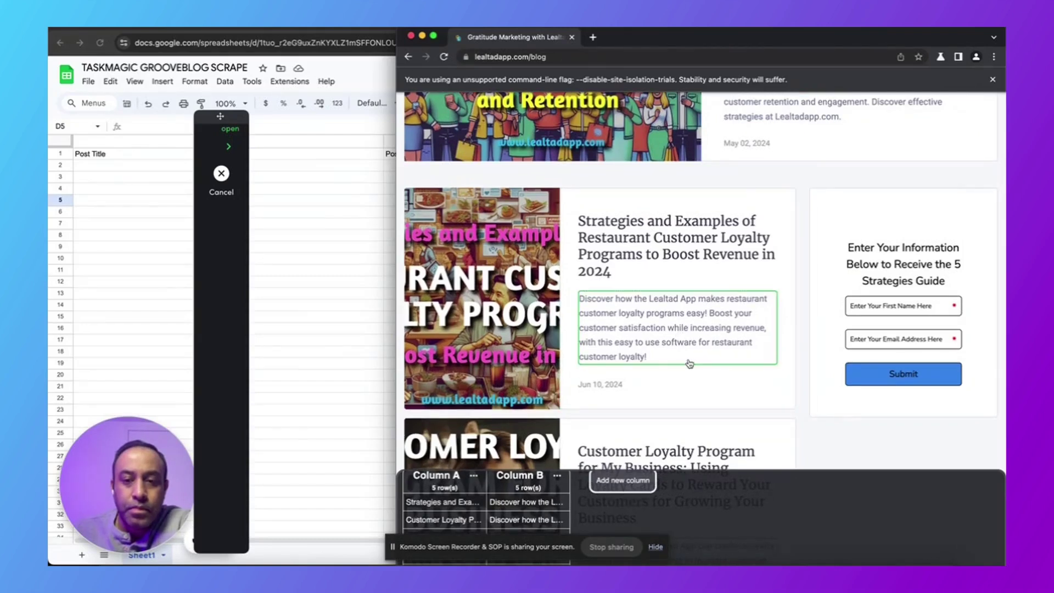
pyautogui.scroll(-4, 686, 357)
pyautogui.scroll(-1, 688, 368)
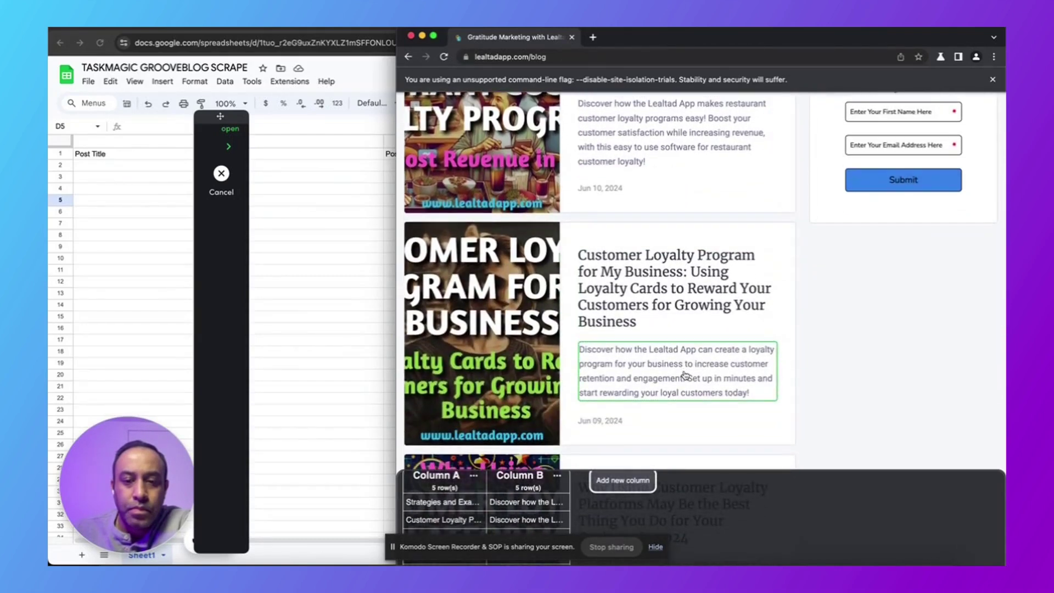
pyautogui.scroll(-4, 686, 377)
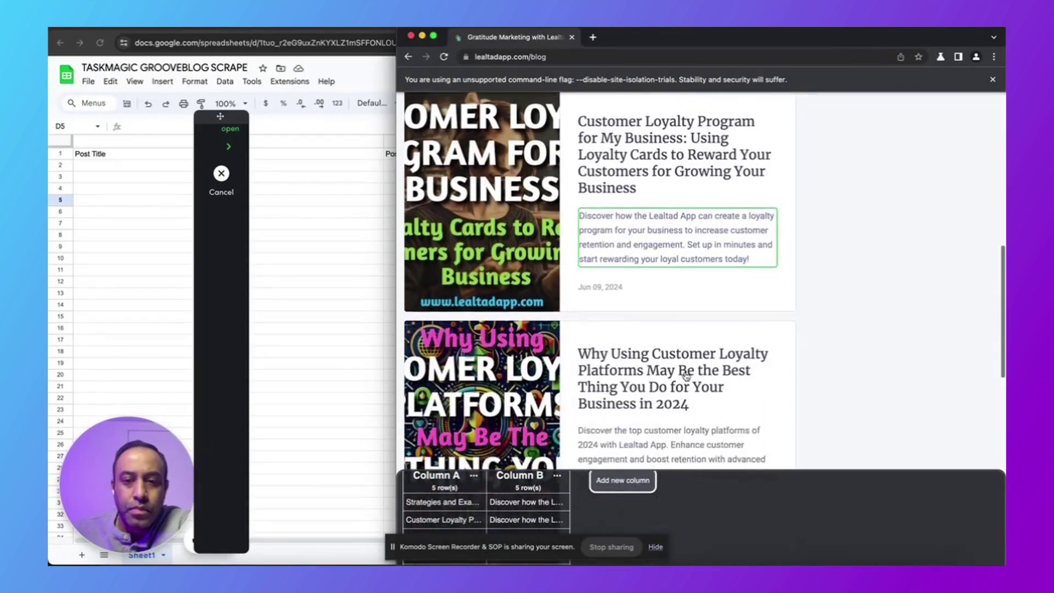
pyautogui.scroll(-1, 687, 377)
pyautogui.scroll(-1, 527, 506)
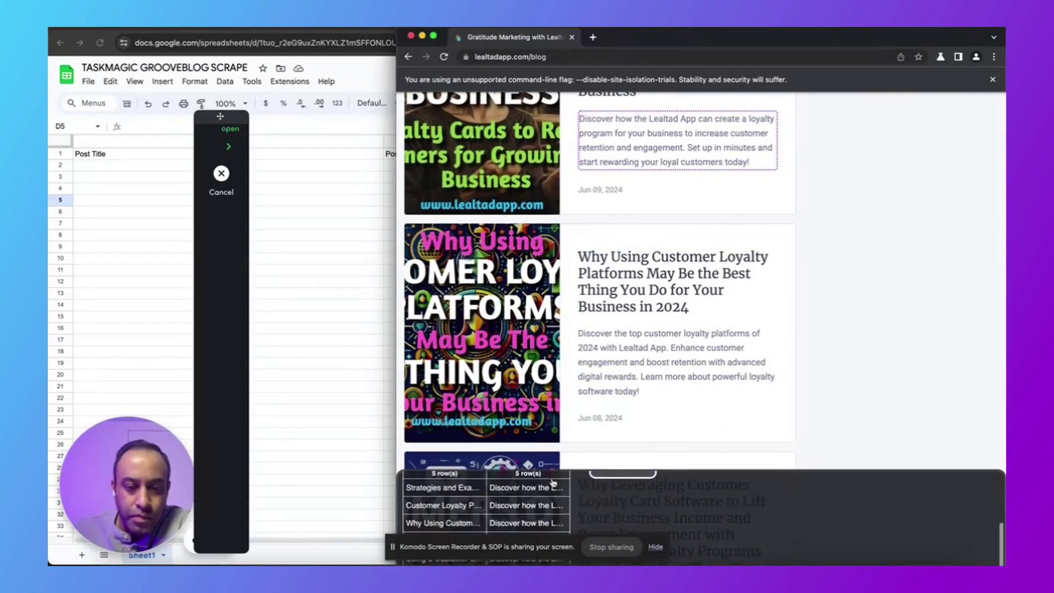
pyautogui.scroll(-1, 549, 484)
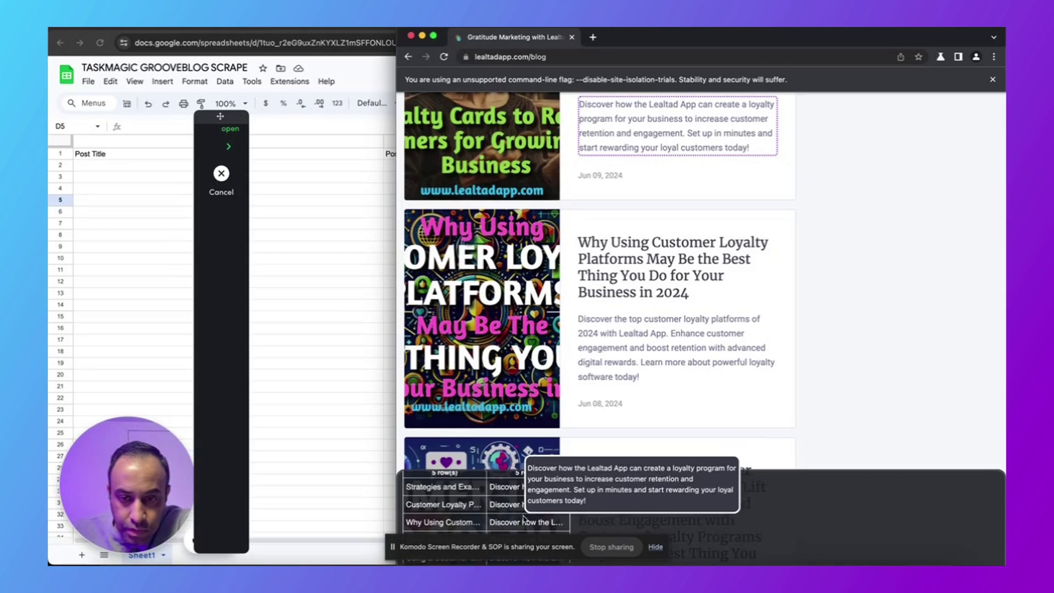
# Capture the meta descriptions in Column B by picking the fourth and first list posts' descriptions, and check the column's rows
pyautogui.scroll(-3, 525, 506)
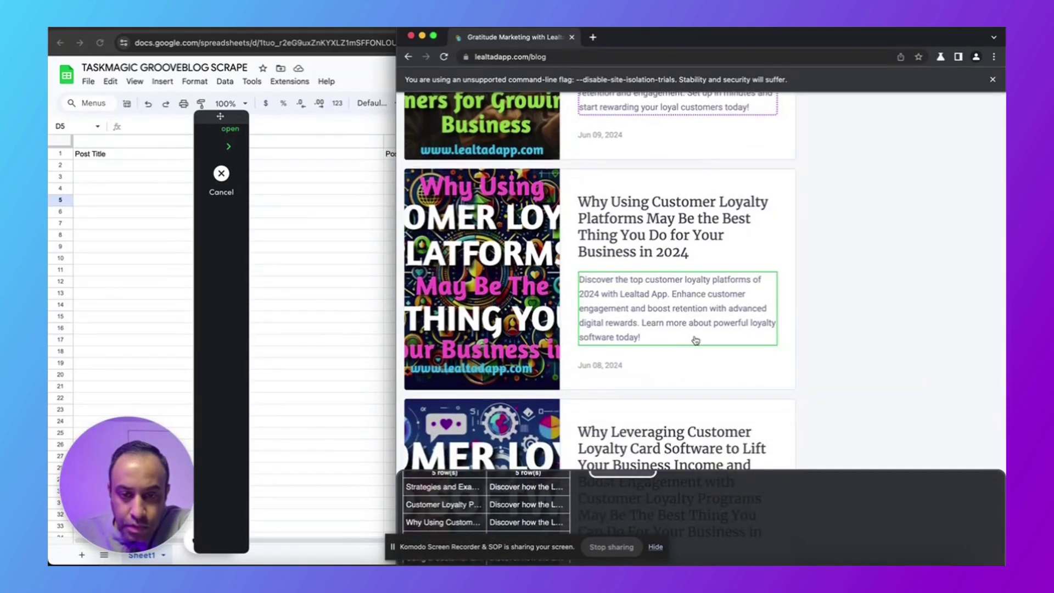
pyautogui.scroll(-5, 703, 324)
pyautogui.scroll(-3, 695, 328)
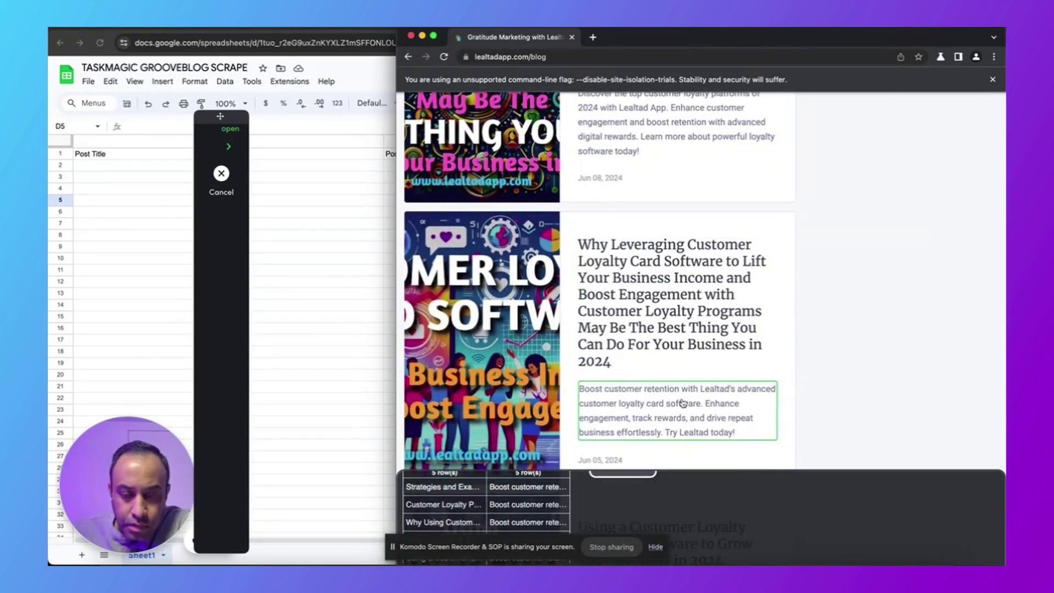
pyautogui.scroll(10, 683, 403)
pyautogui.scroll(-3, 684, 374)
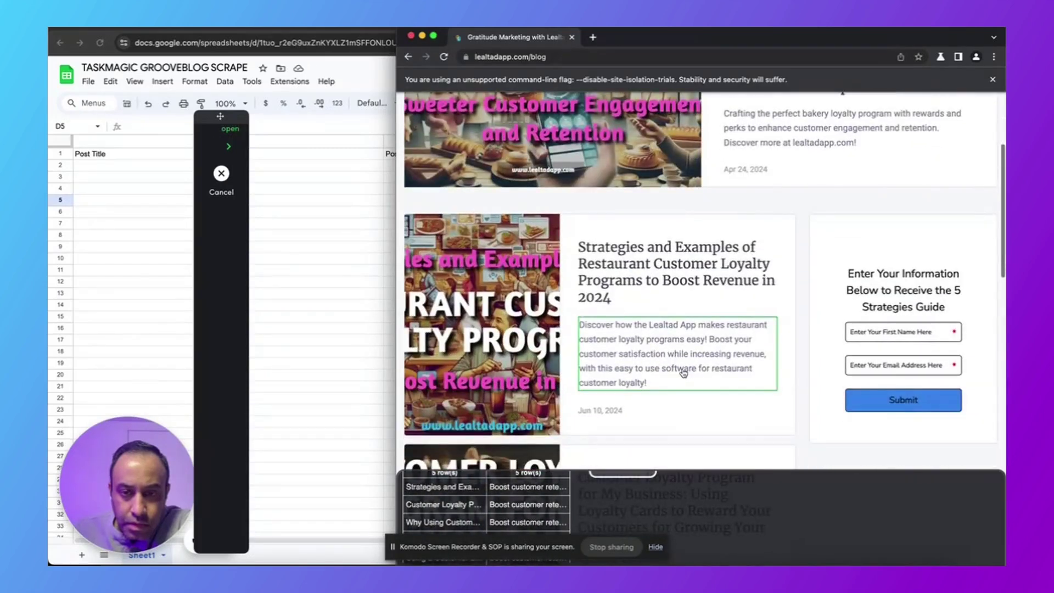
pyautogui.click(684, 374)
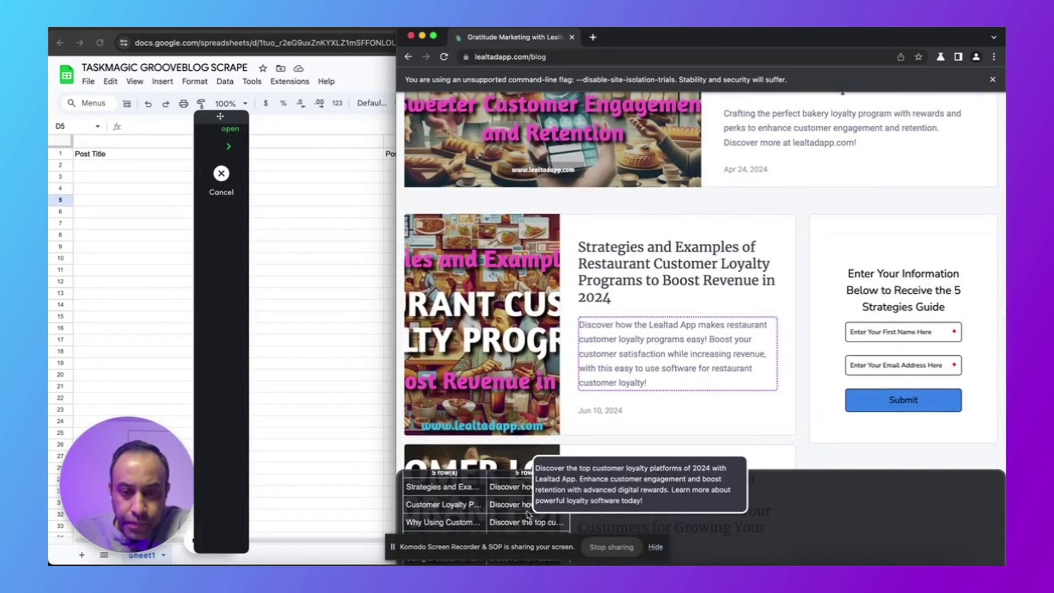
pyautogui.scroll(1, 526, 493)
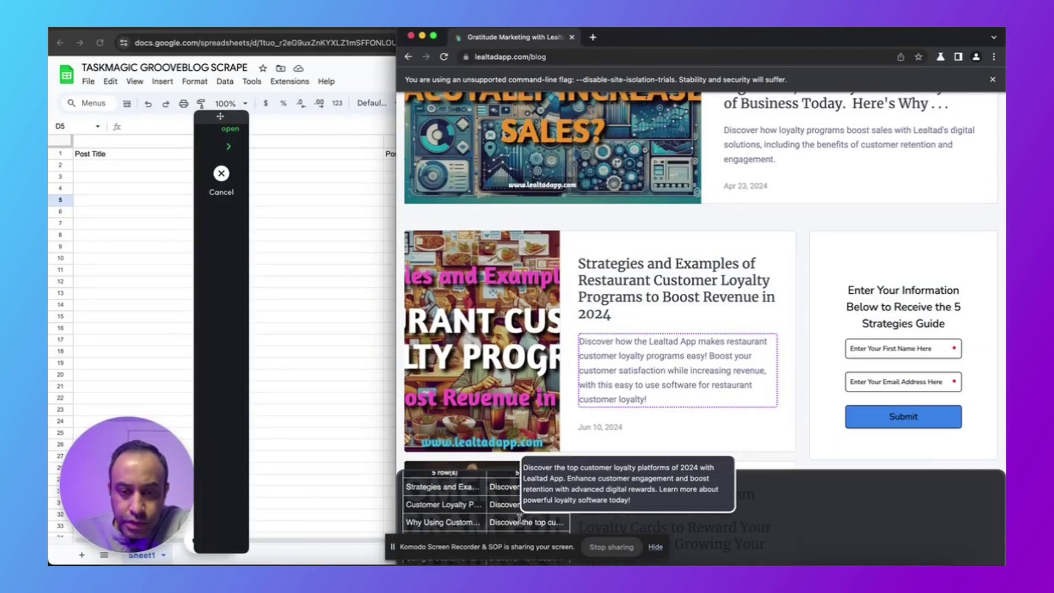
pyautogui.scroll(-4, 522, 513)
pyautogui.scroll(-8, 531, 505)
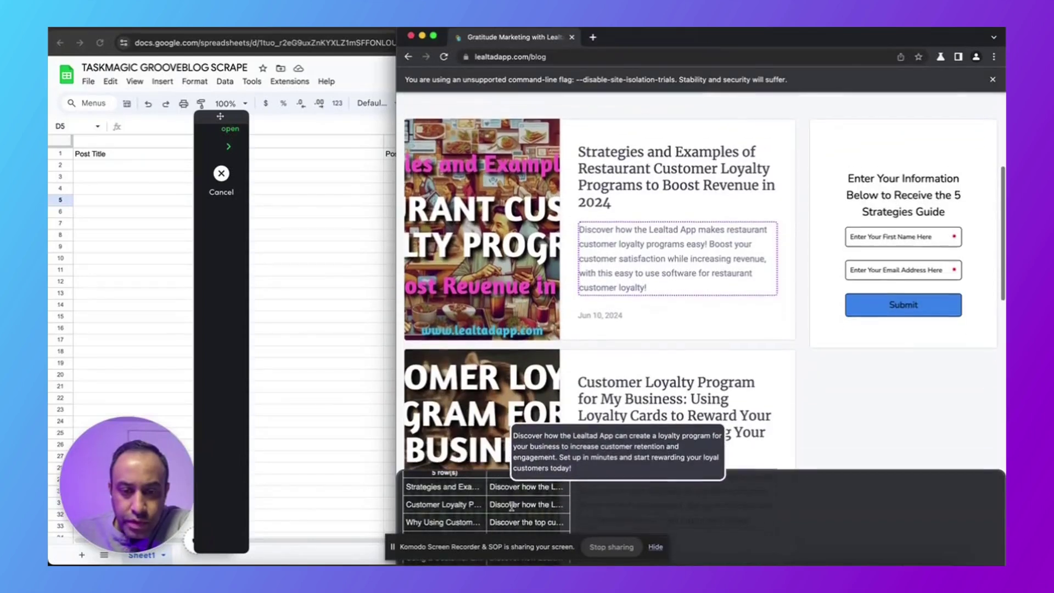
pyautogui.scroll(-6, 607, 516)
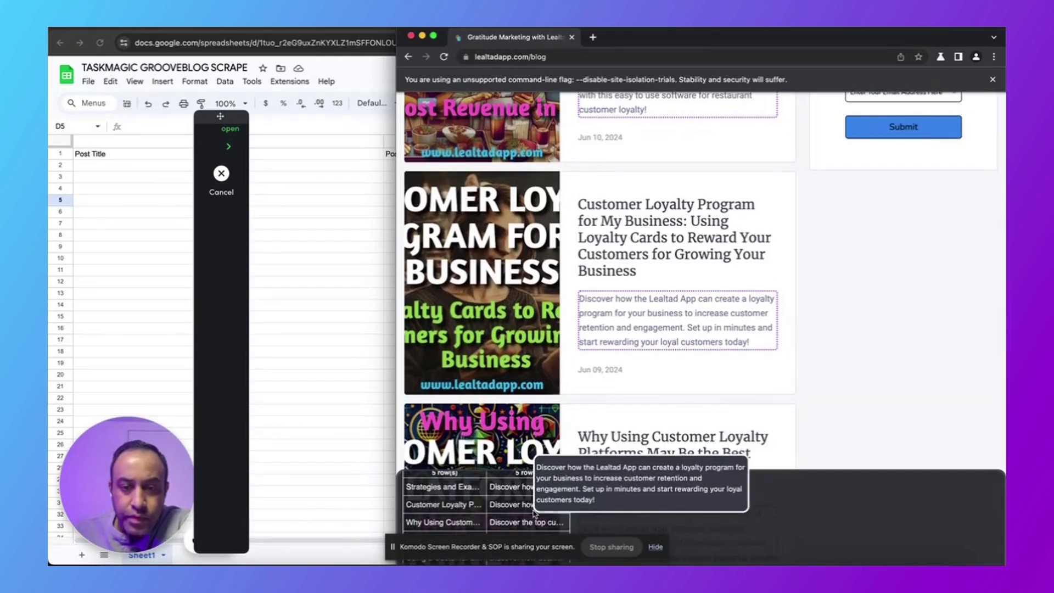
pyautogui.scroll(2, 606, 498)
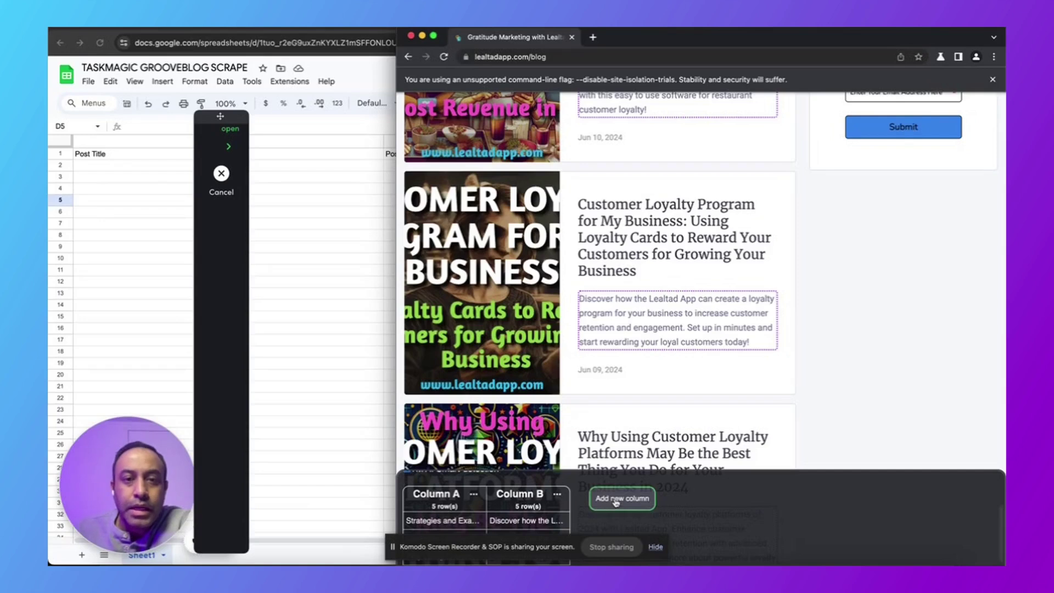
# Add Column C and capture the publish dates by picking the date under the first list post
pyautogui.click(619, 504)
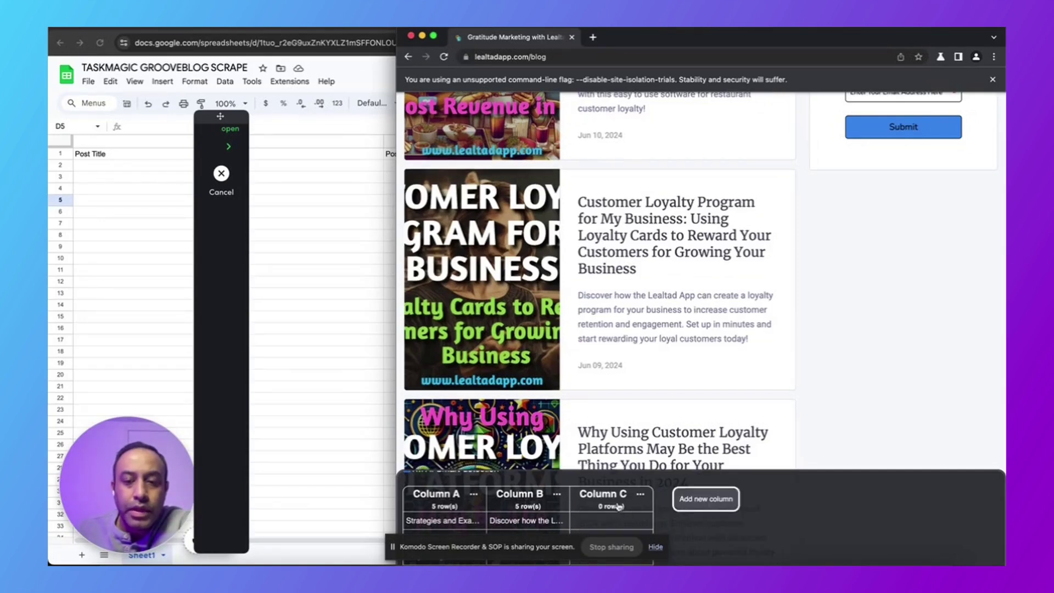
pyautogui.scroll(8, 597, 357)
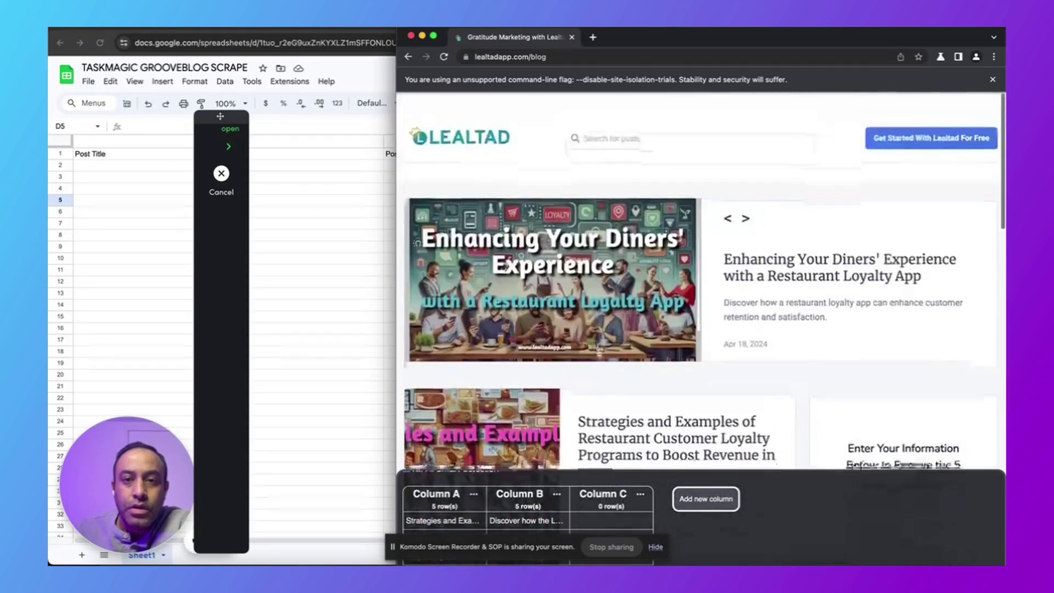
pyautogui.scroll(-4, 602, 374)
pyautogui.click(608, 390)
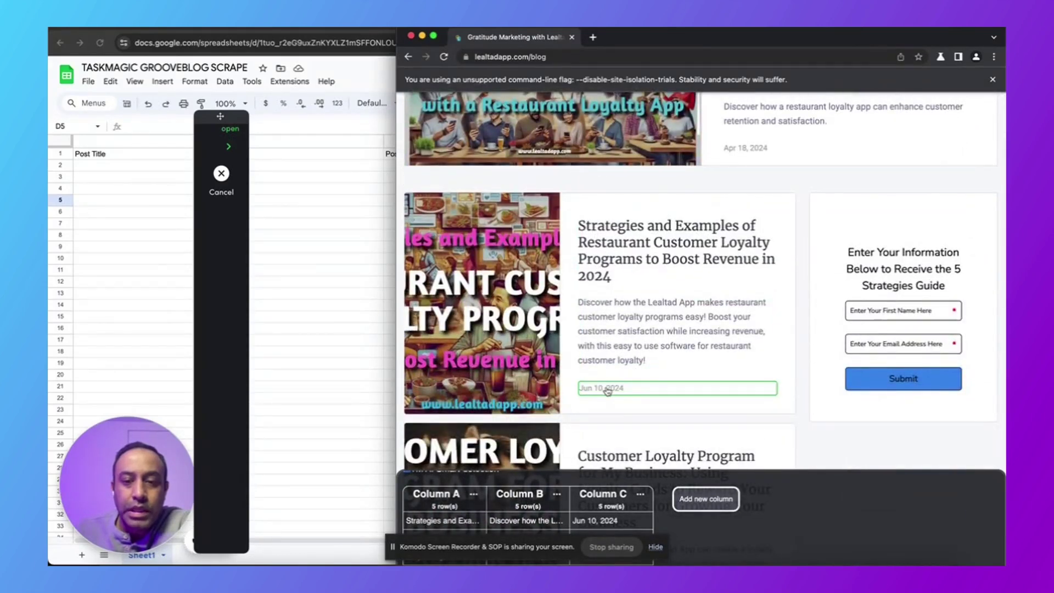
pyautogui.scroll(-2, 632, 504)
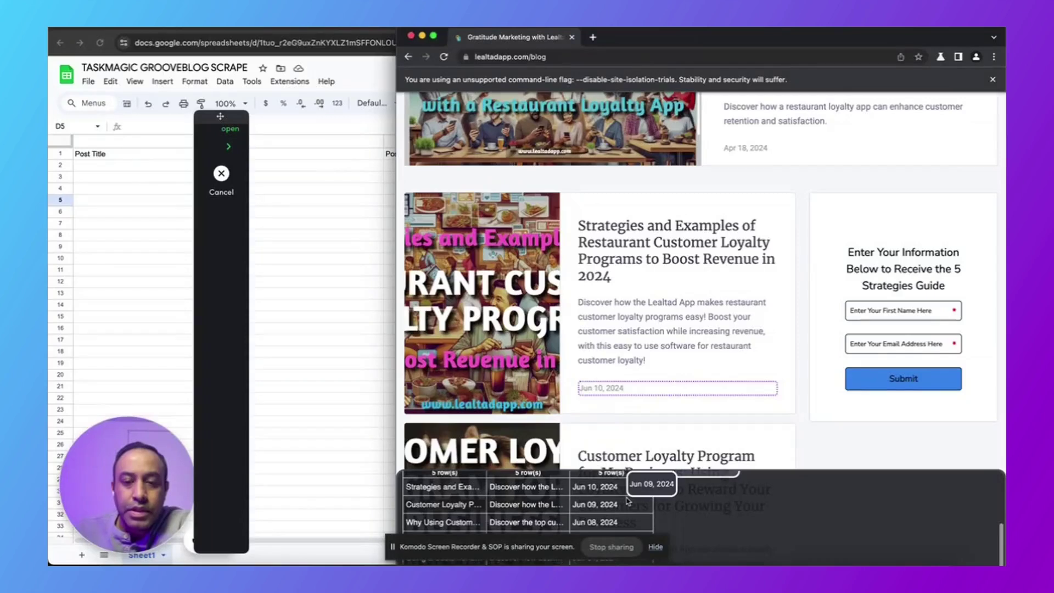
# Add Column D, pick the first list post's featured image, and set the column to Scrape Image
pyautogui.scroll(3, 637, 423)
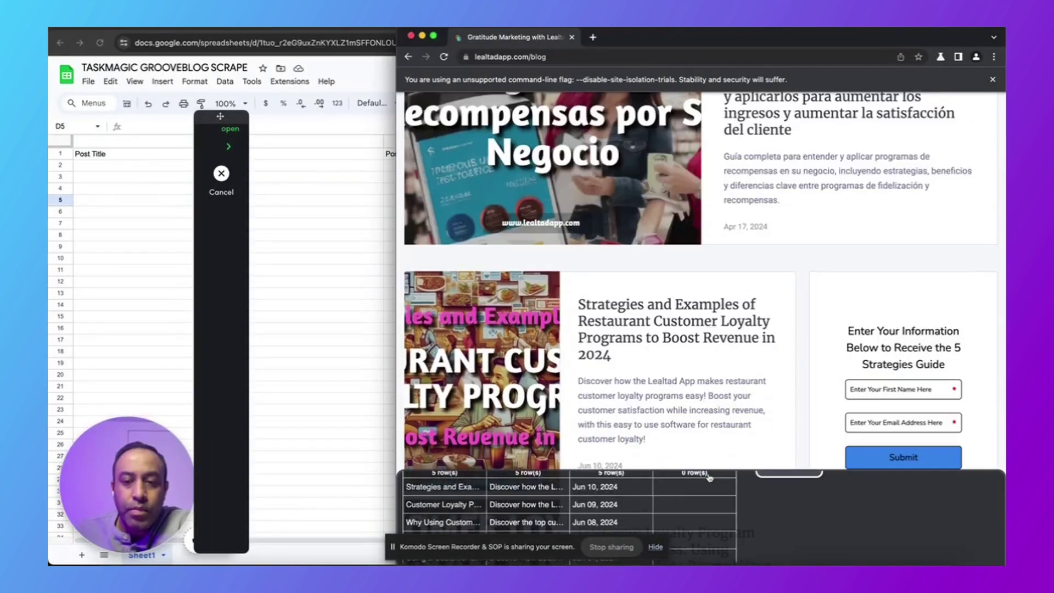
pyautogui.scroll(1, 509, 382)
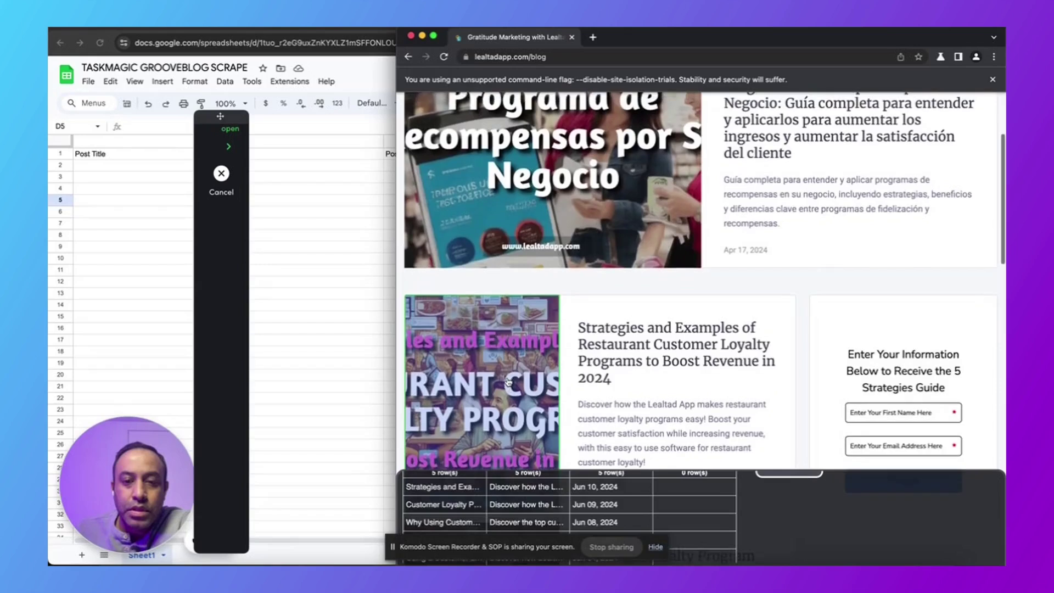
pyautogui.scroll(-3, 509, 382)
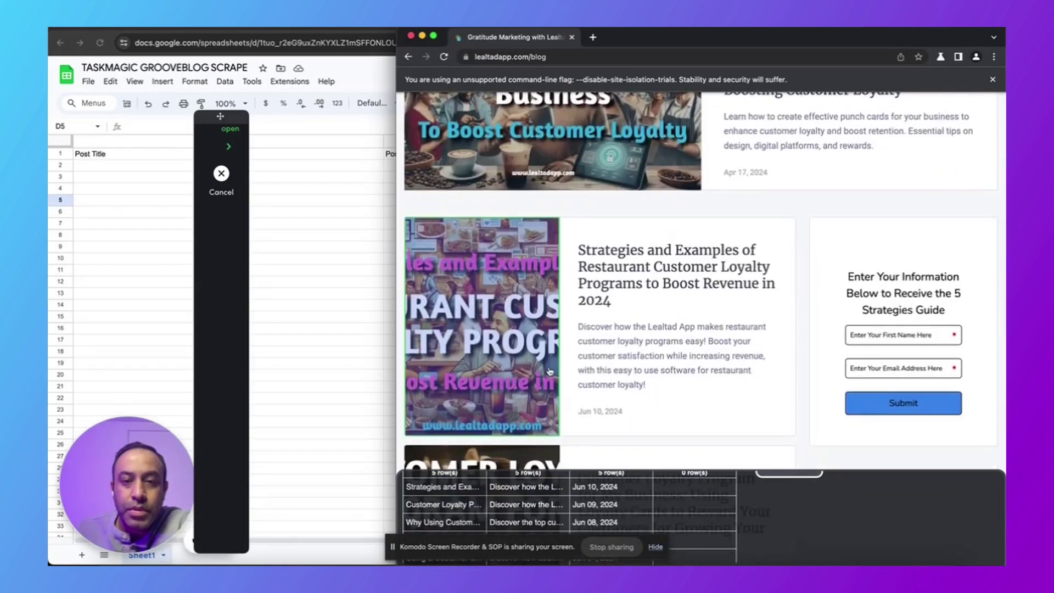
pyautogui.click(522, 368)
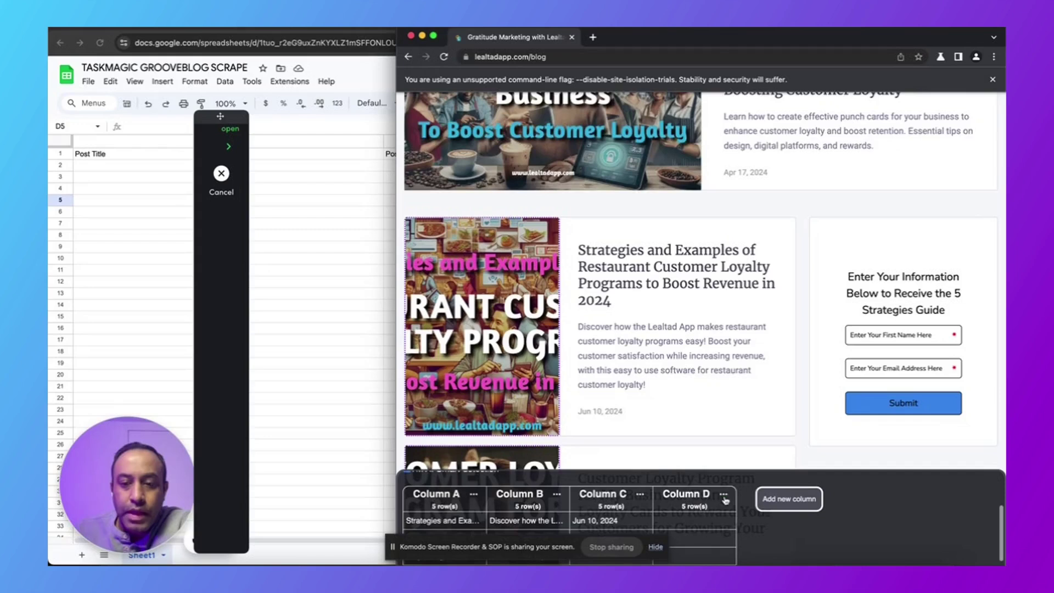
pyautogui.click(723, 494)
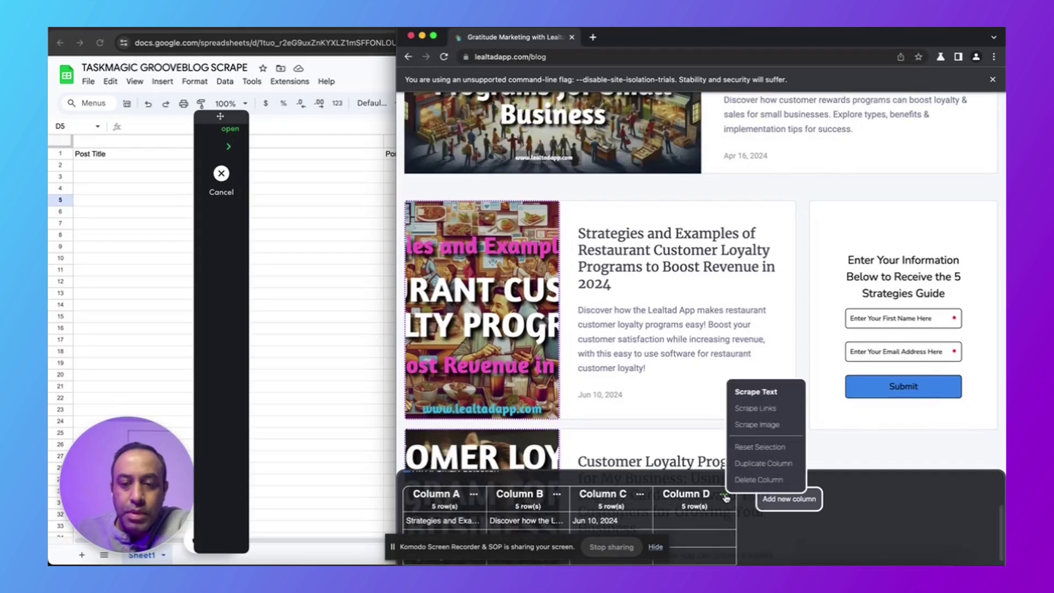
pyautogui.click(763, 426)
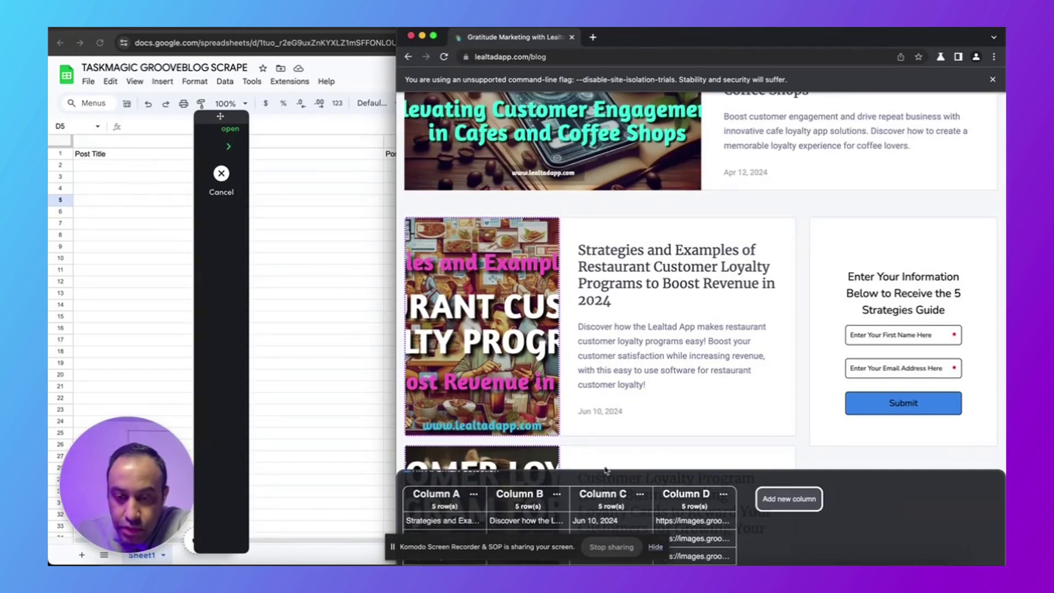
# Check the captured rows in the four columns and confirm the list scrape
pyautogui.scroll(-1, 782, 530)
pyautogui.scroll(2, 781, 530)
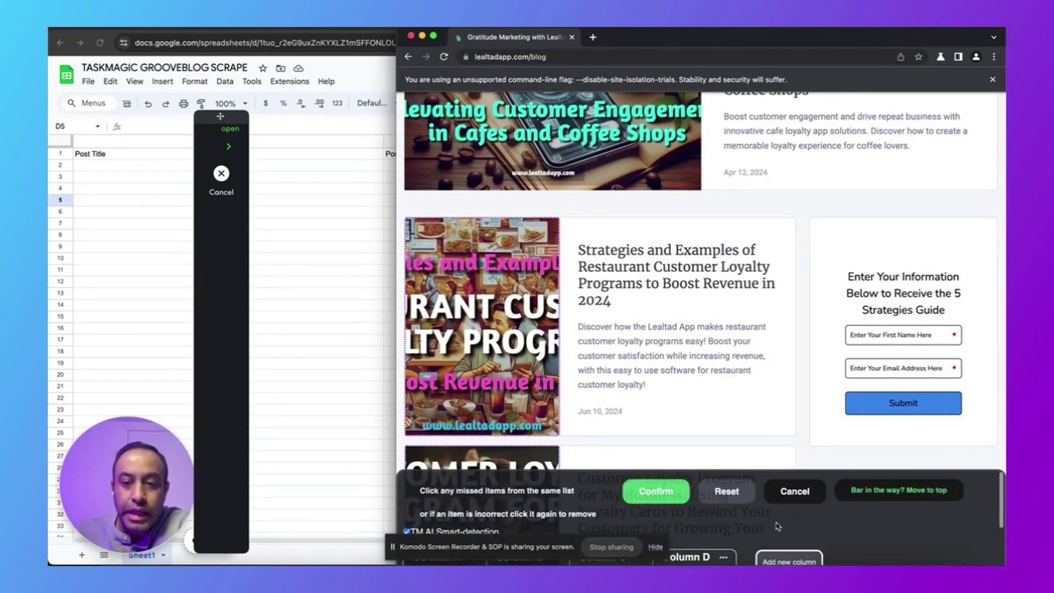
pyautogui.scroll(-2, 776, 525)
pyautogui.scroll(2, 776, 525)
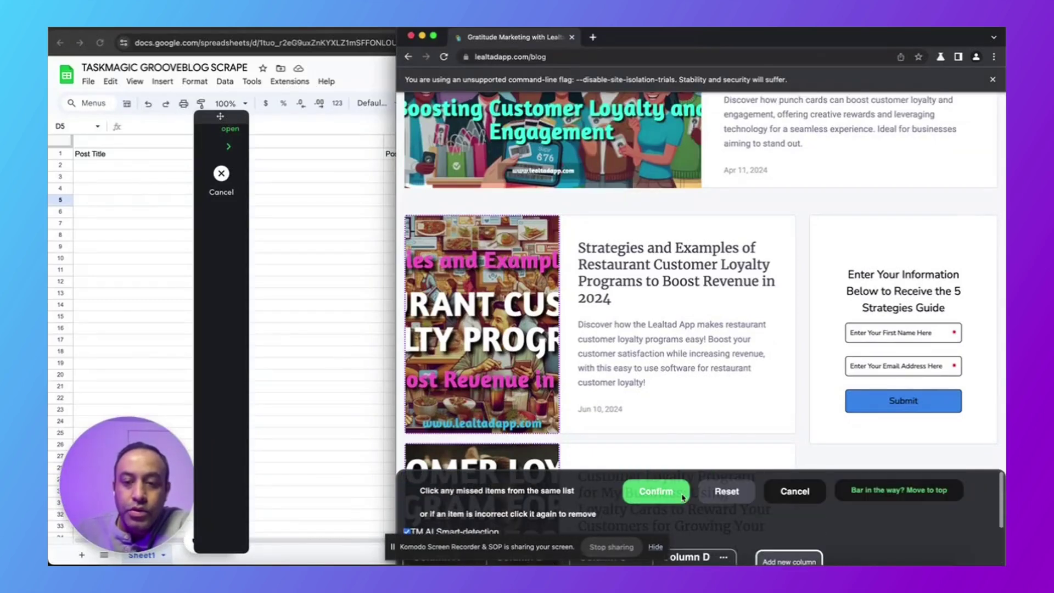
pyautogui.click(653, 489)
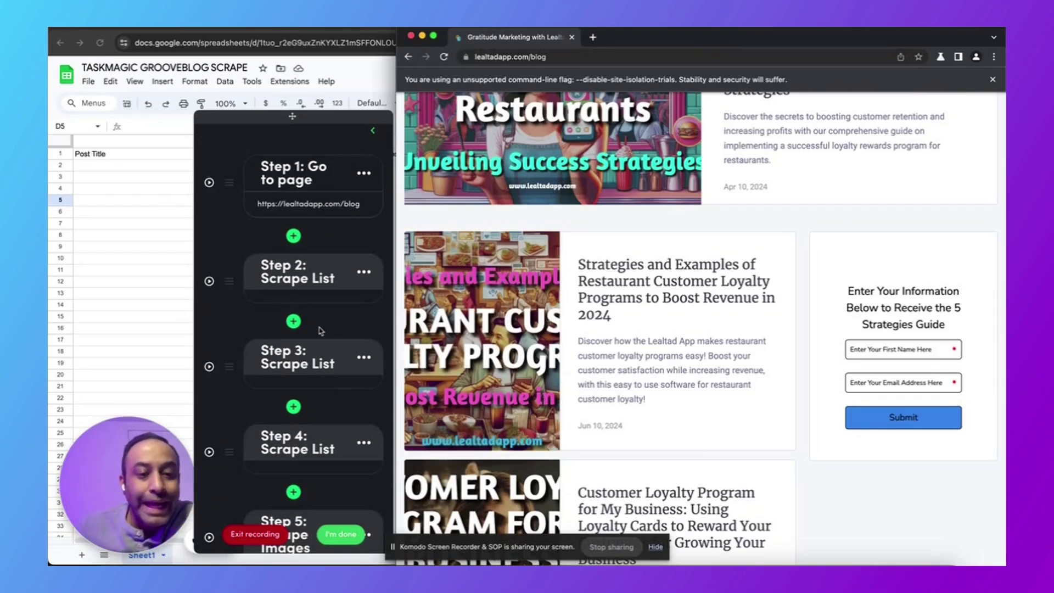
# Look through the recorded go-to-page and scrape steps, and finish the recording
pyautogui.scroll(-4, 325, 323)
pyautogui.scroll(-5, 321, 332)
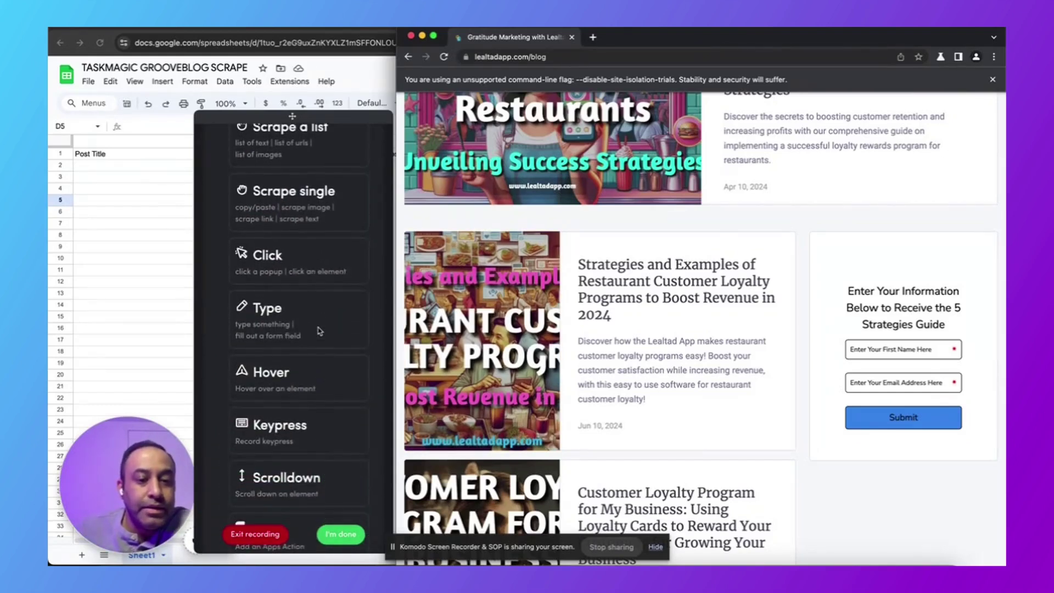
pyautogui.click(342, 535)
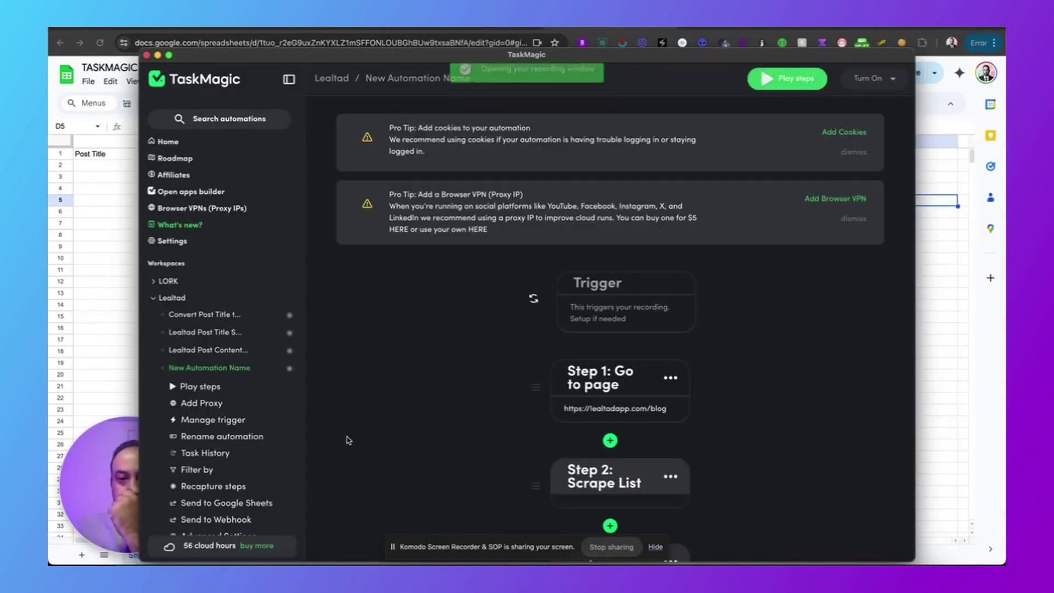
# Dismiss the cookies and browser VPN tips and look through the automation's recorded steps
pyautogui.click(857, 220)
pyautogui.click(779, 154)
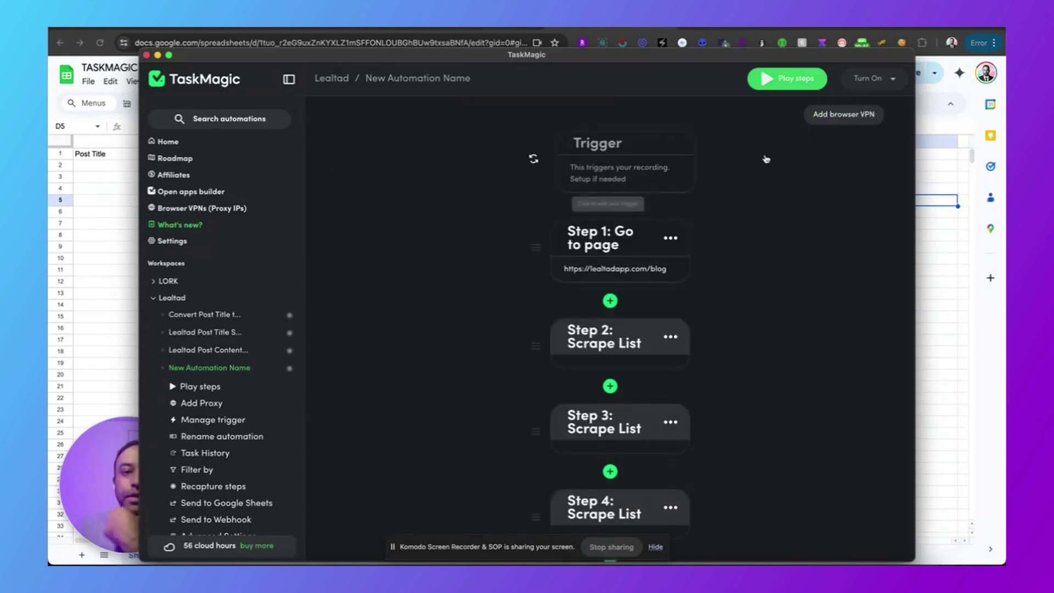
pyautogui.scroll(-4, 735, 245)
pyautogui.scroll(3, 737, 249)
pyautogui.scroll(1, 737, 249)
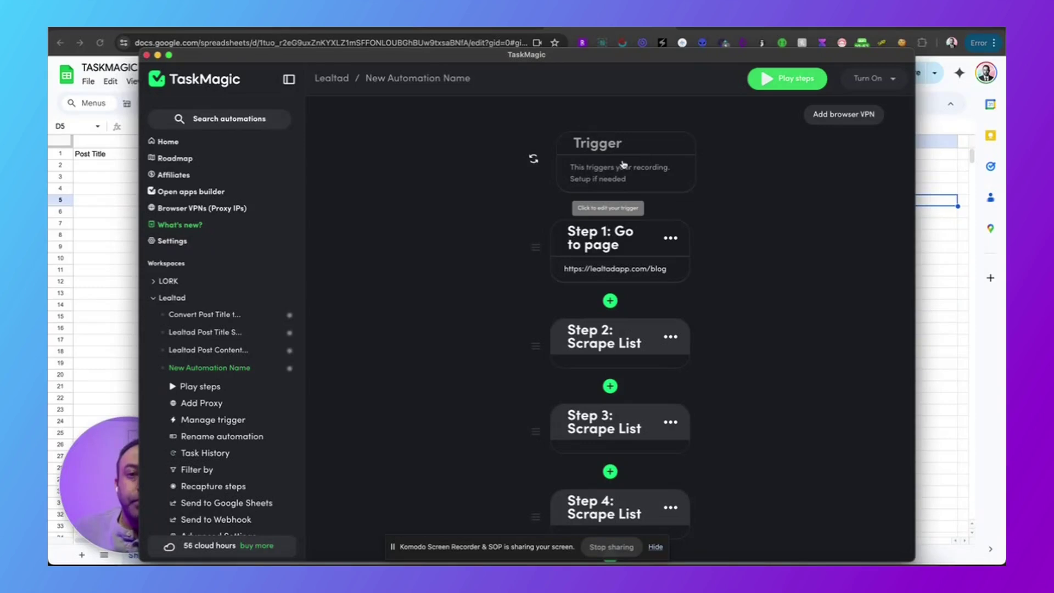
# Set up a List trigger with an hourly schedule and extend the list loop to run from step 1 through step 5
pyautogui.click(508, 186)
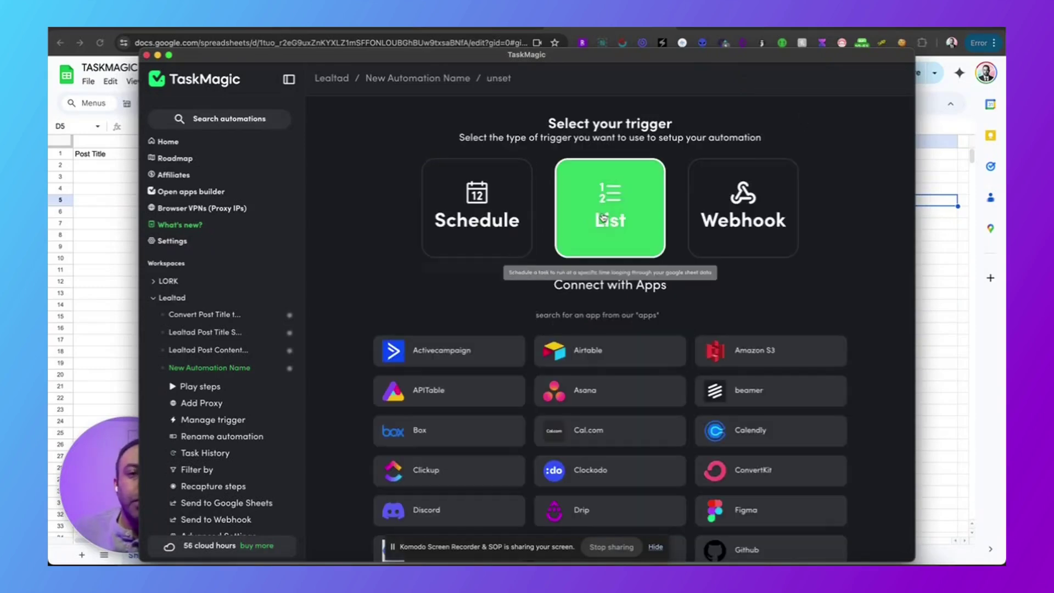
pyautogui.click(620, 192)
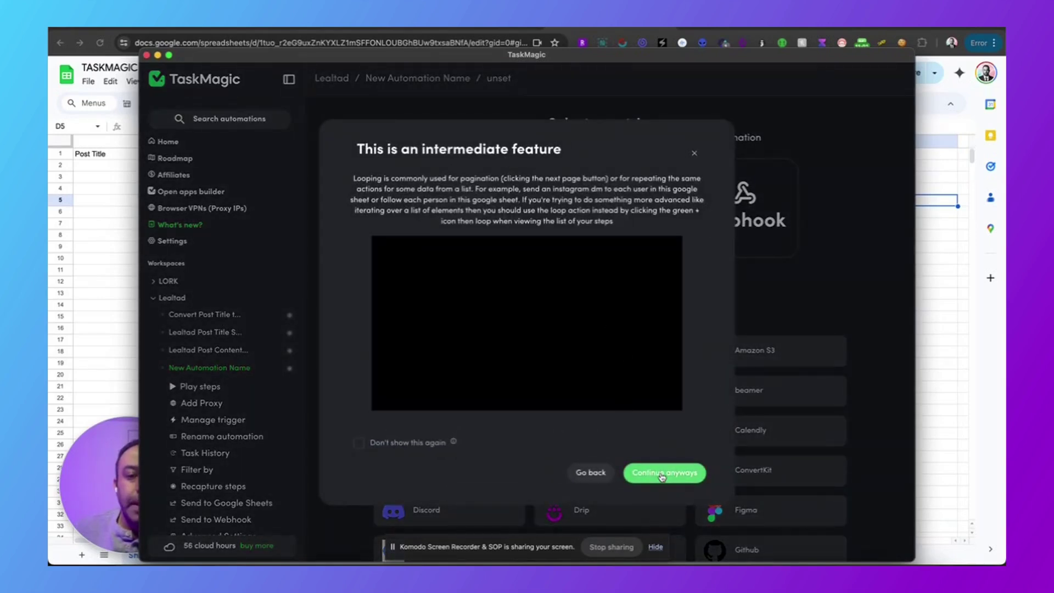
pyautogui.click(662, 474)
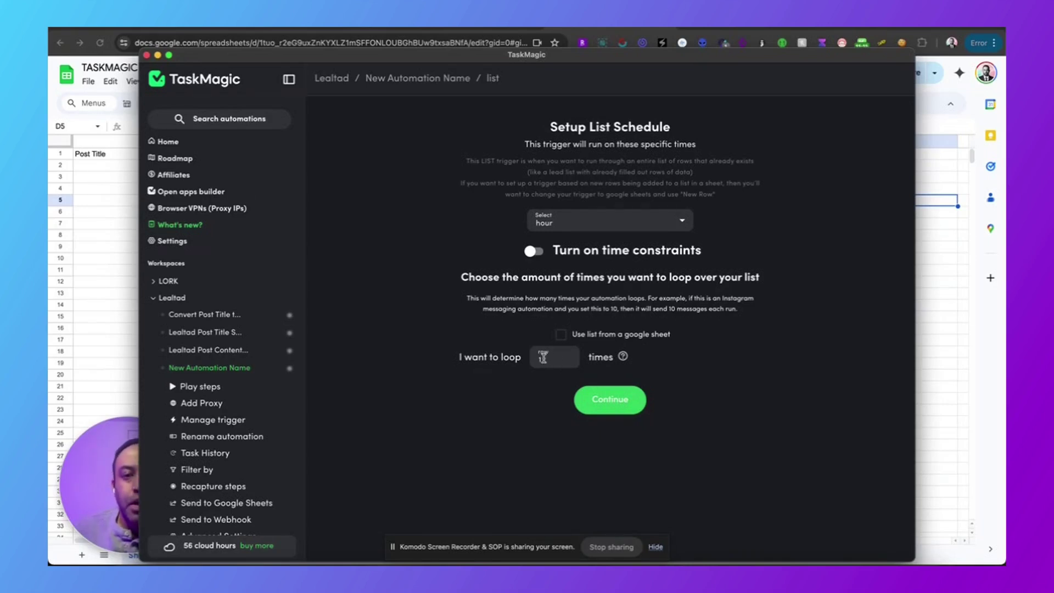
pyautogui.click(617, 407)
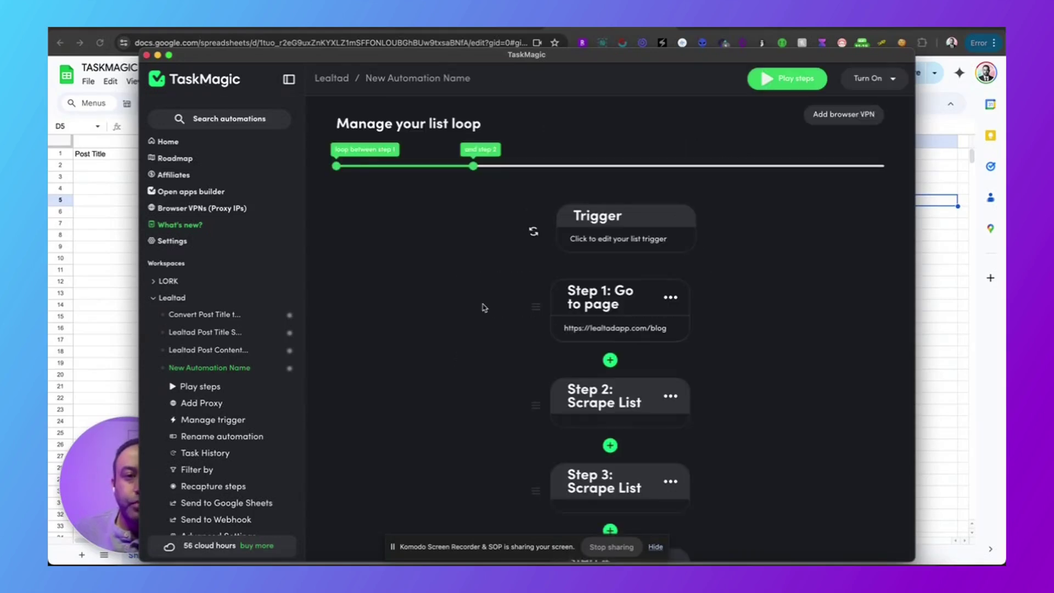
pyautogui.moveTo(473, 166); pyautogui.dragTo(829, 170)
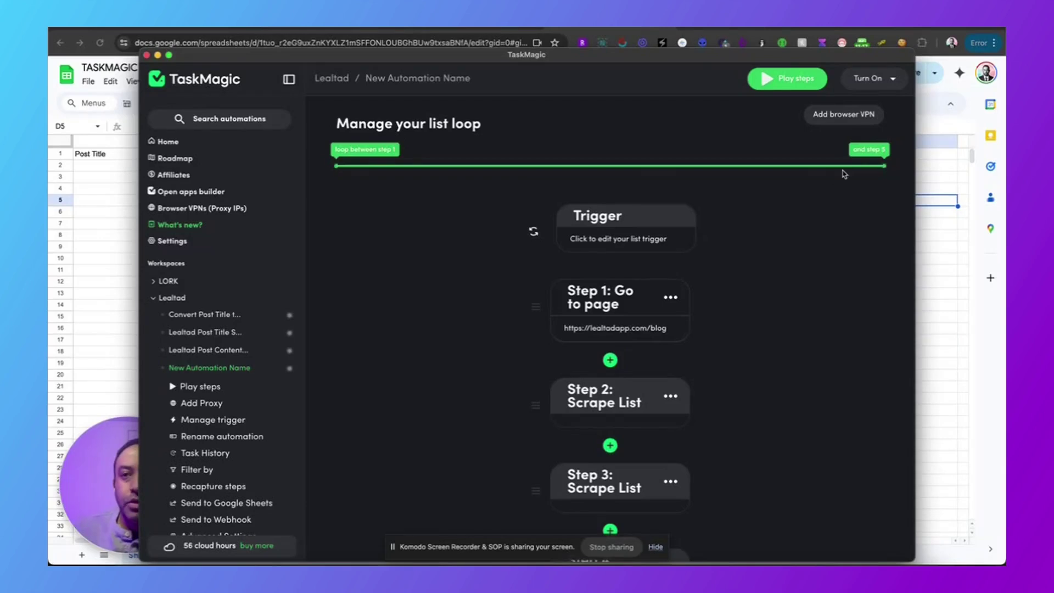
pyautogui.scroll(-5, 464, 276)
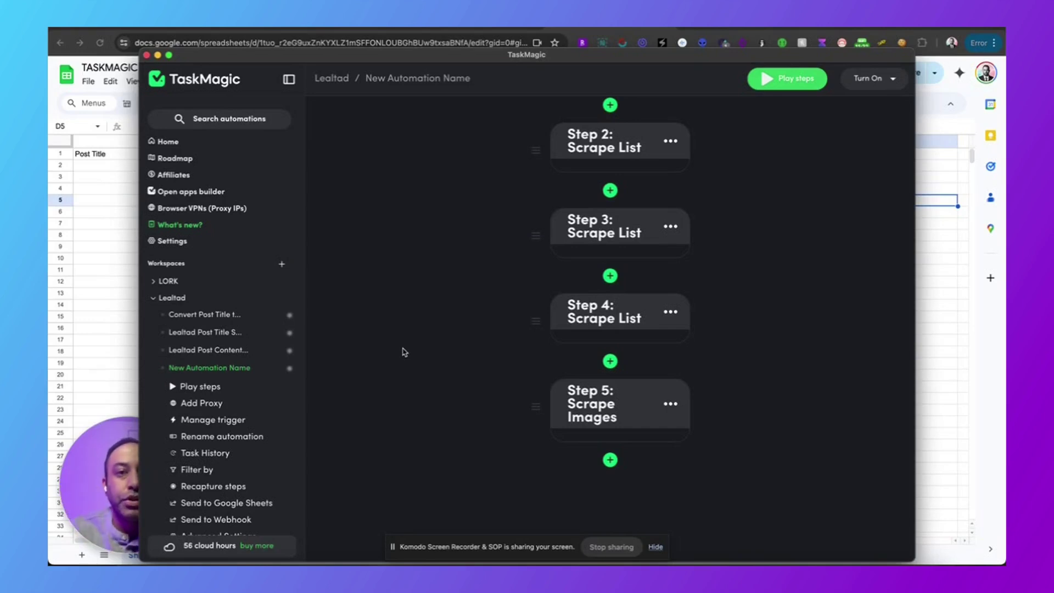
# Check the Google Sheet's column headers and rename the automation as TASKMAGIC GROOVE SCRAPE DEMO
pyautogui.click(101, 238)
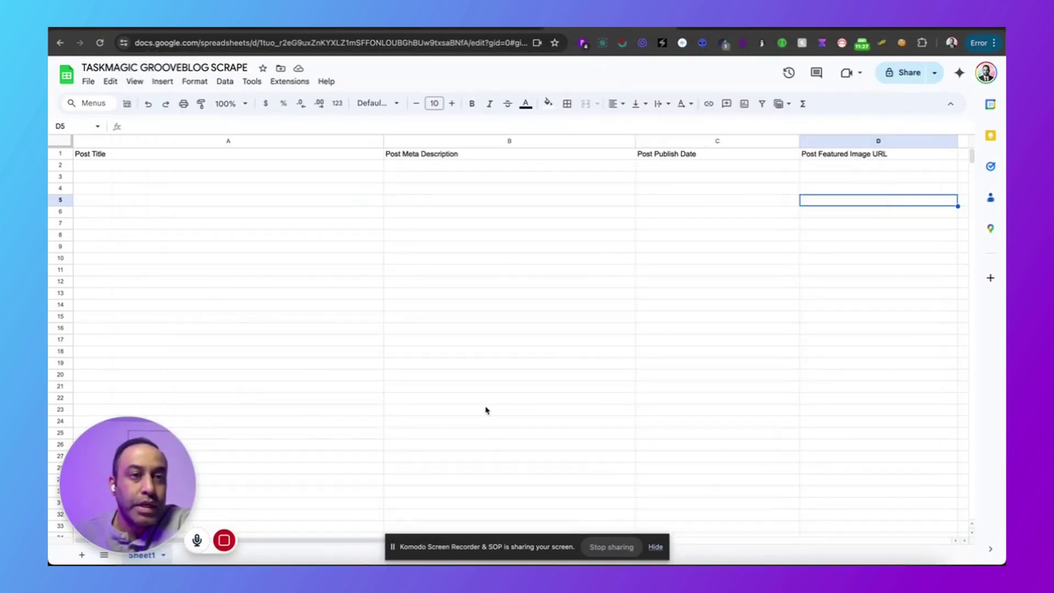
pyautogui.click(849, 564)
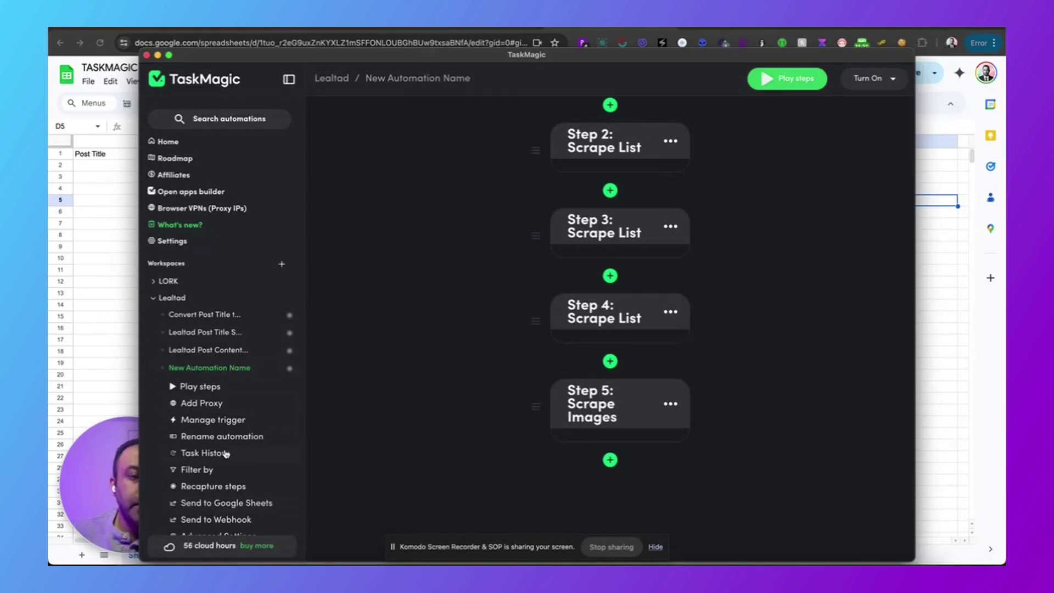
pyautogui.click(282, 368)
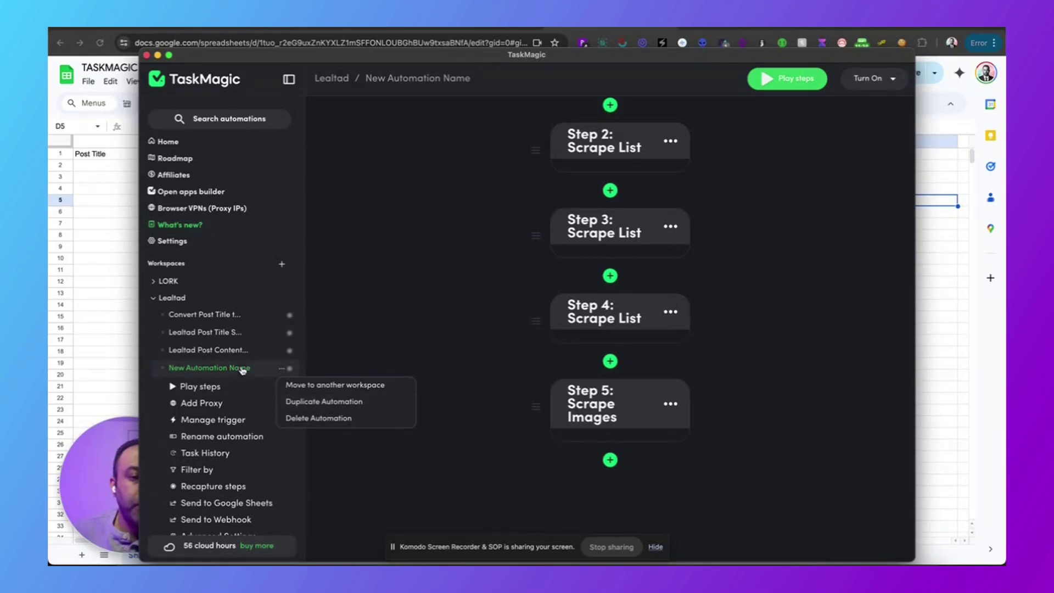
pyautogui.click(222, 436)
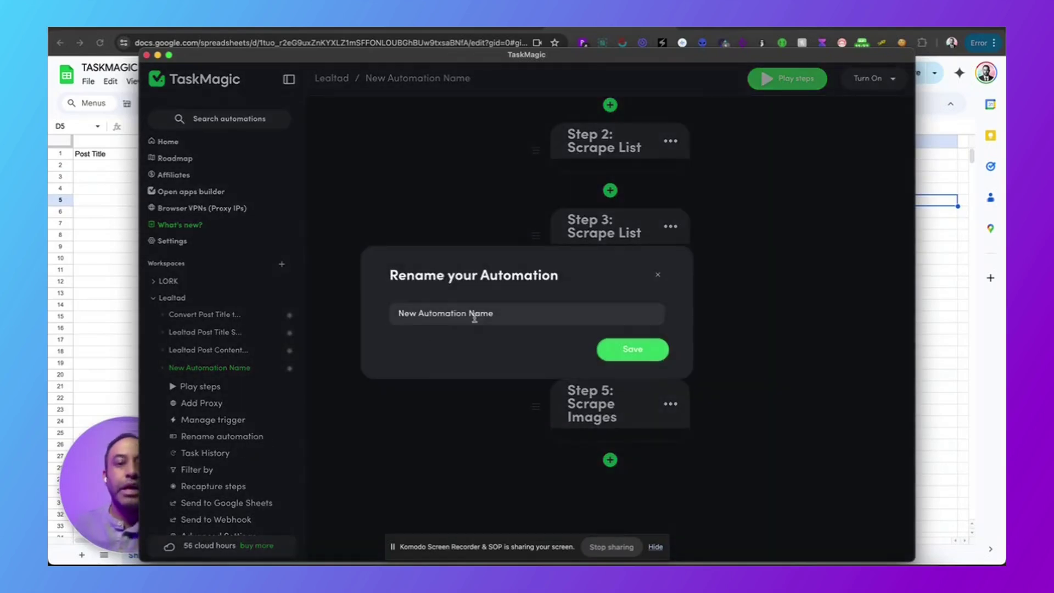
pyautogui.moveTo(491, 313); pyautogui.dragTo(392, 312)
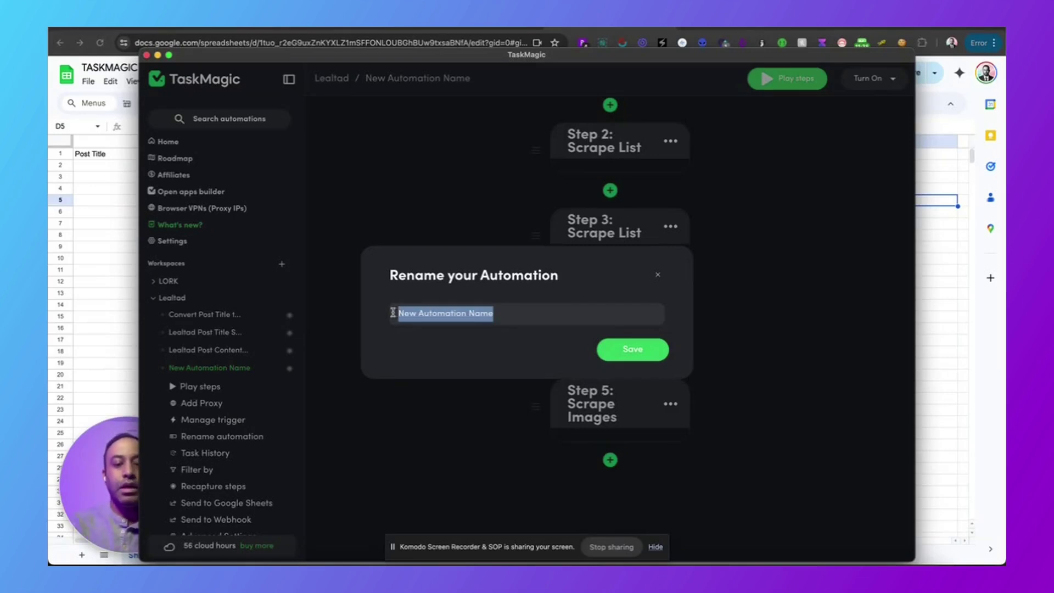
pyautogui.write('TE')
pyautogui.write('SKMAGIC GROOVE SCRAPE')
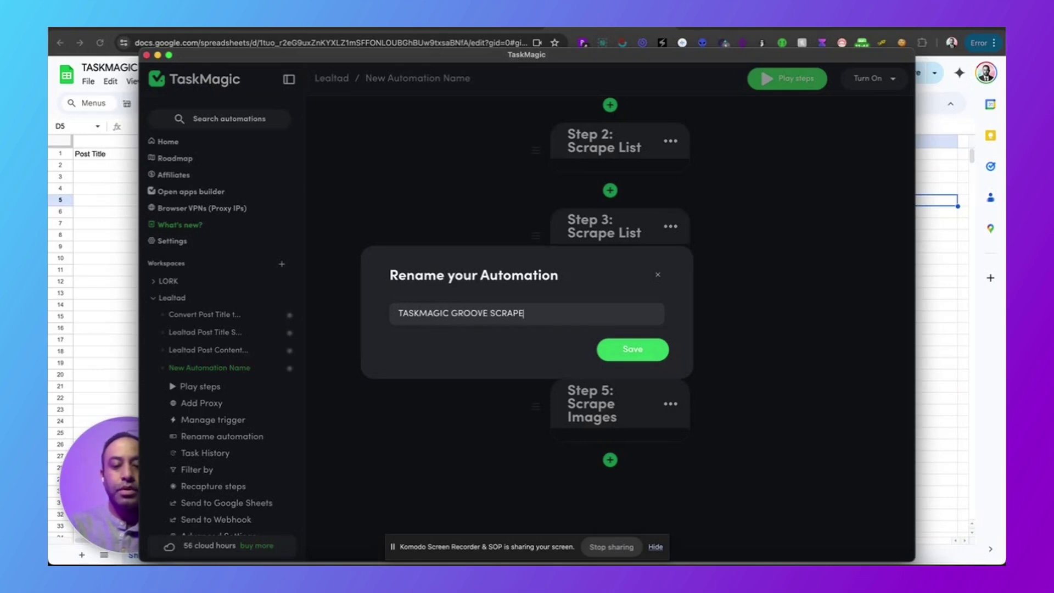
pyautogui.write(' DEMO')
pyautogui.press('Return')
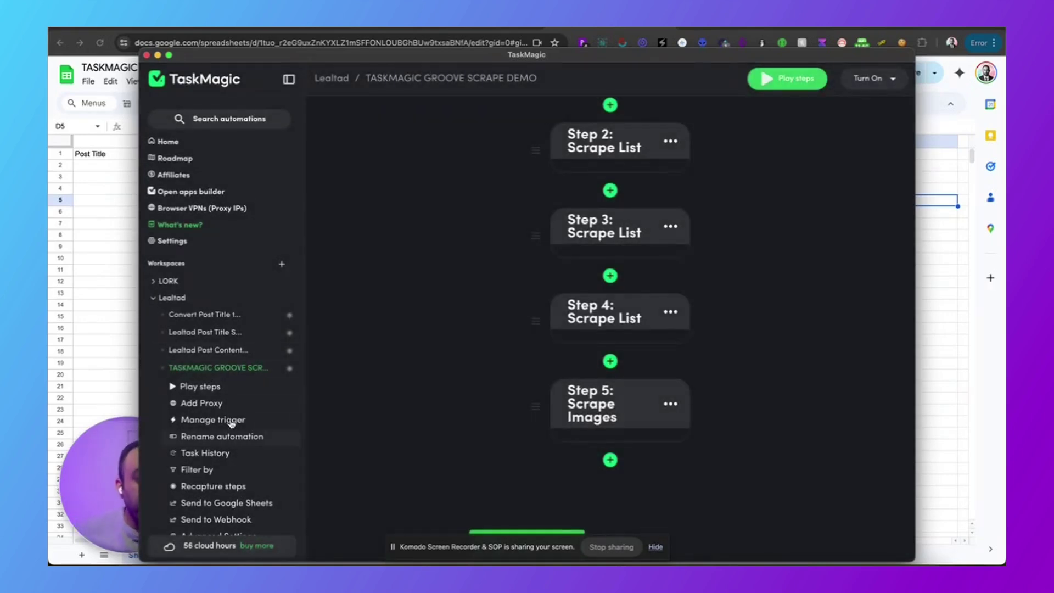
# Copy the TASKMAGIC GROOVEBLOG SCRAPE sheet's link, enter it as the automation's Google Sheets export URL, and try to choose a worksheet
pyautogui.click(233, 510)
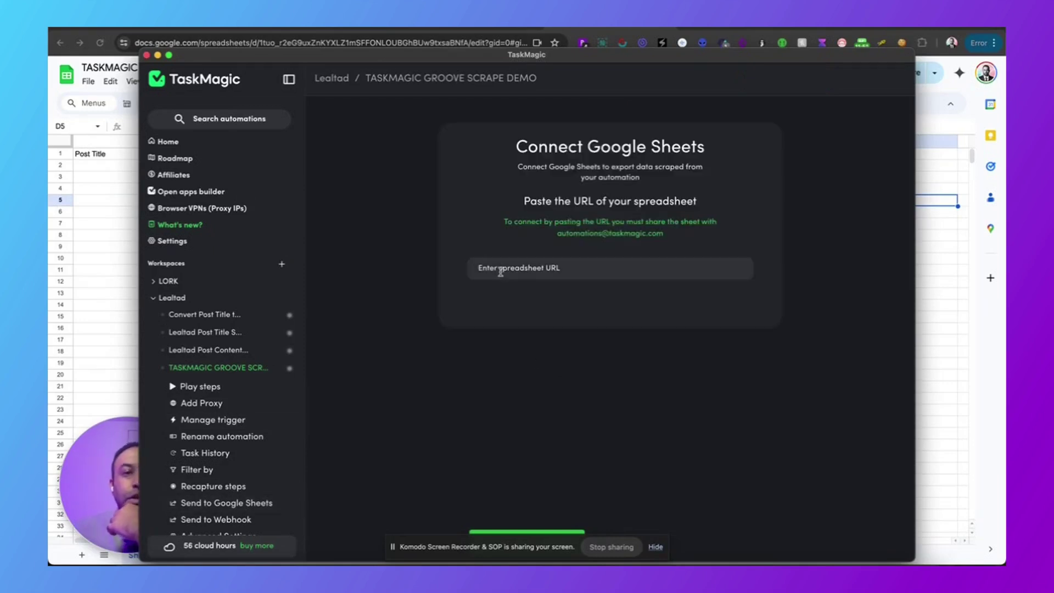
pyautogui.click(99, 195)
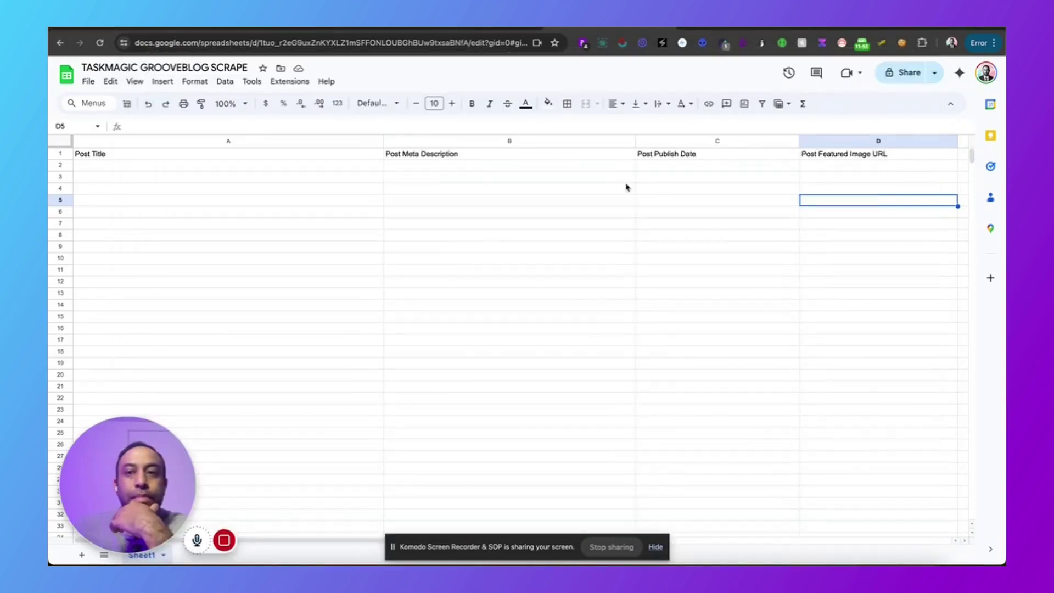
pyautogui.click(935, 73)
pyautogui.click(903, 94)
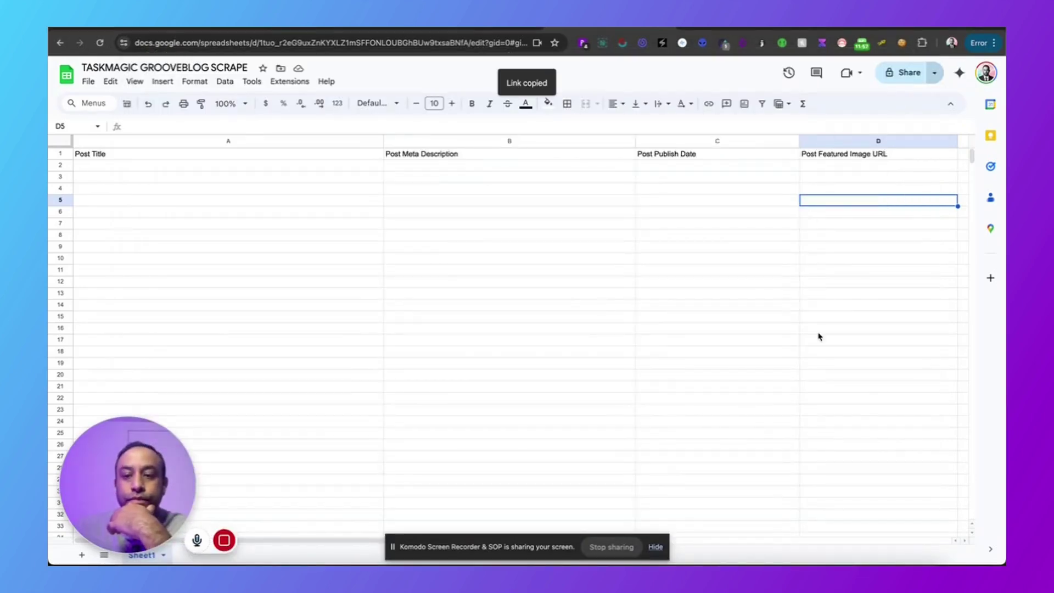
pyautogui.click(847, 562)
pyautogui.click(521, 267)
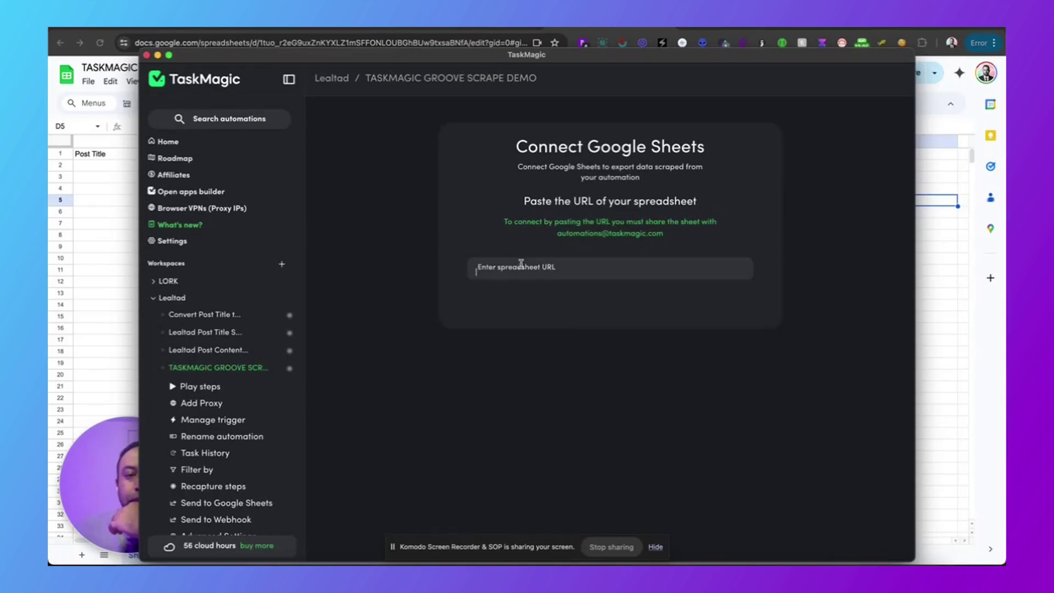
pyautogui.press('super+v')
pyautogui.click(549, 297)
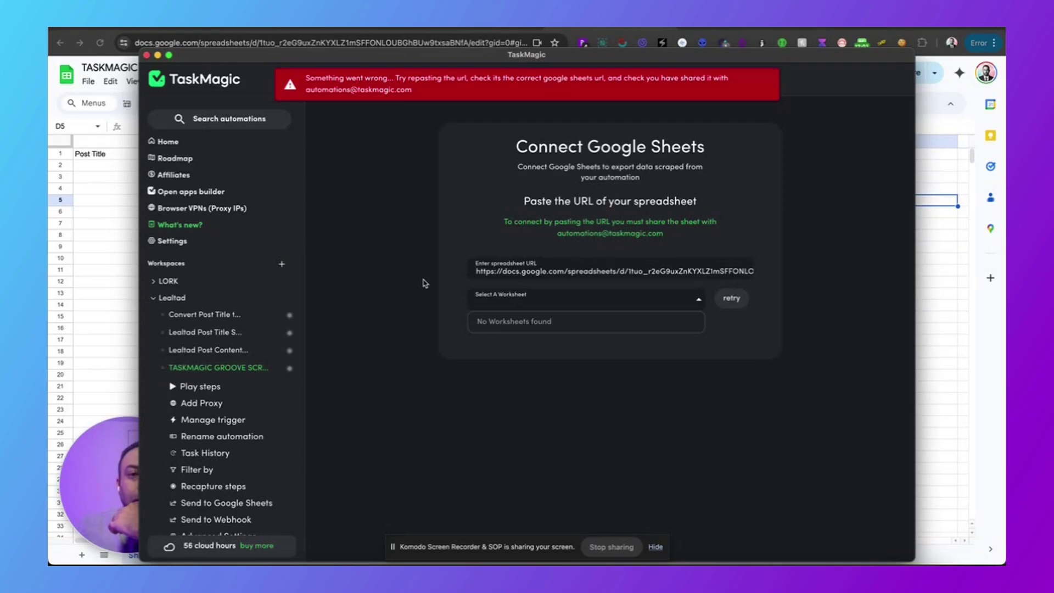
# Share the TASKMAGIC GROOVEBLOG SCRAPE sheet with TaskMagic's automations account as Editor, with notification on
pyautogui.click(936, 97)
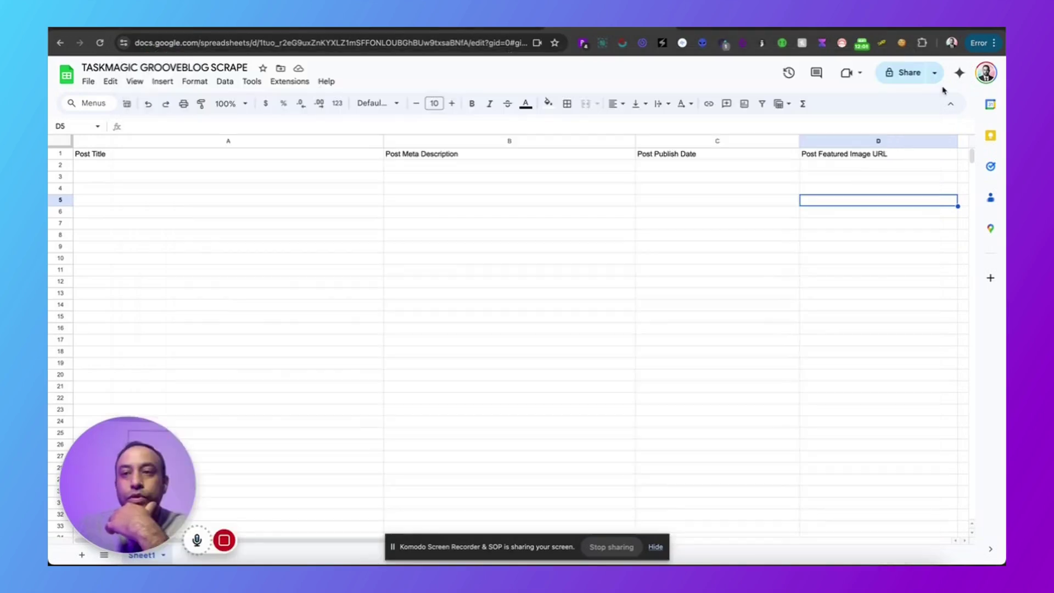
pyautogui.click(909, 73)
pyautogui.click(551, 255)
pyautogui.click(526, 287)
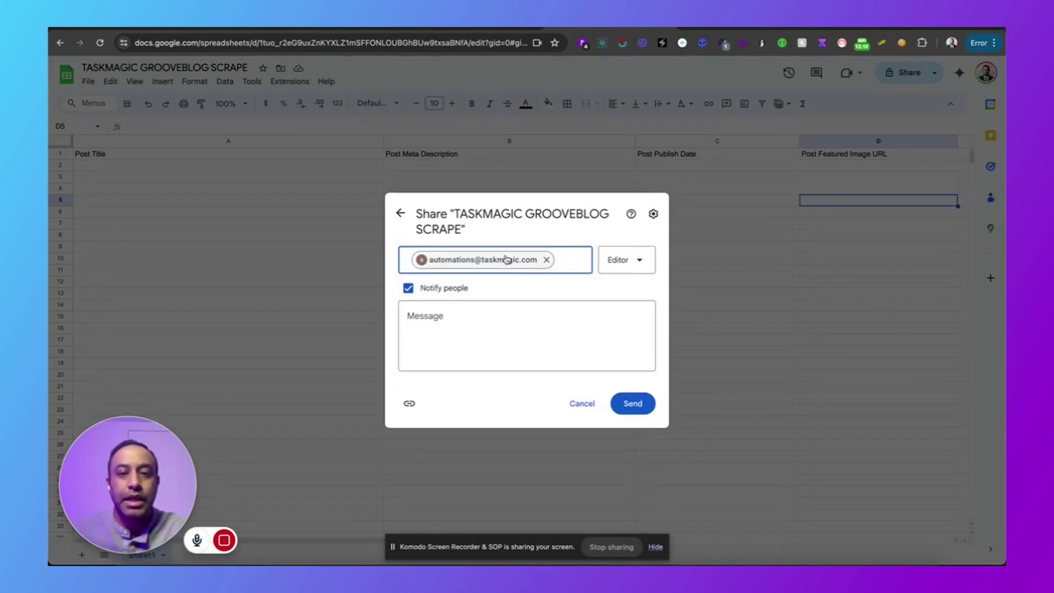
pyautogui.click(634, 405)
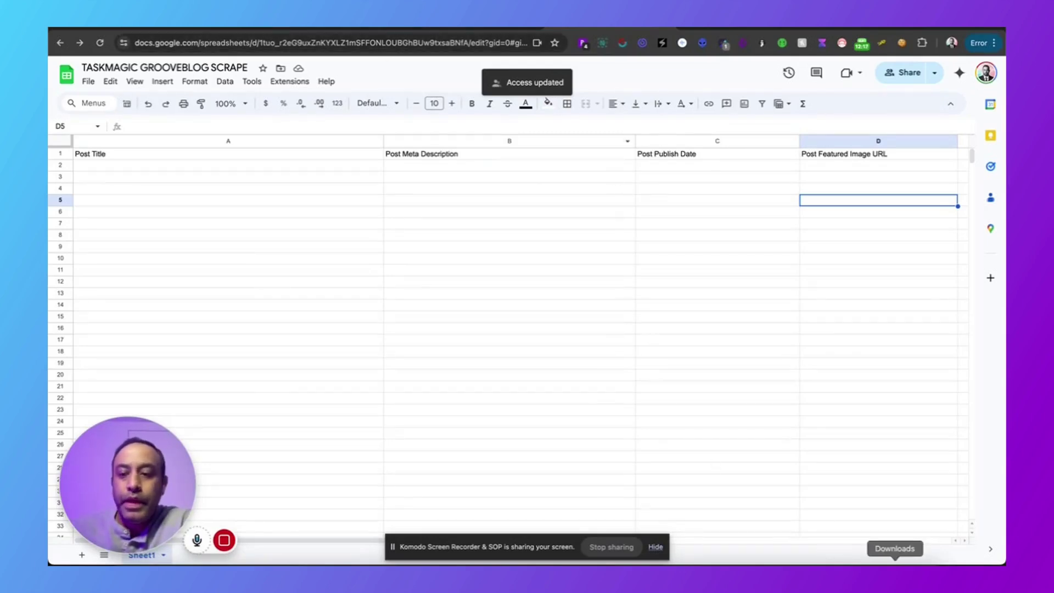
# Retry the spreadsheet connection in TaskMagic, select Sheet1 as the worksheet, and confirm the four header columns
pyautogui.click(849, 561)
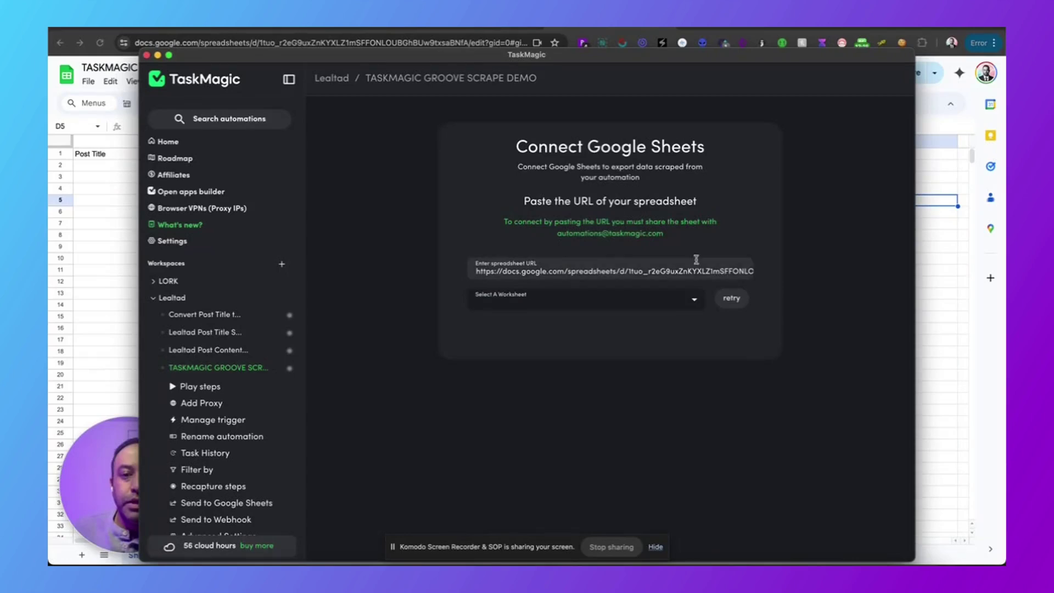
pyautogui.click(730, 300)
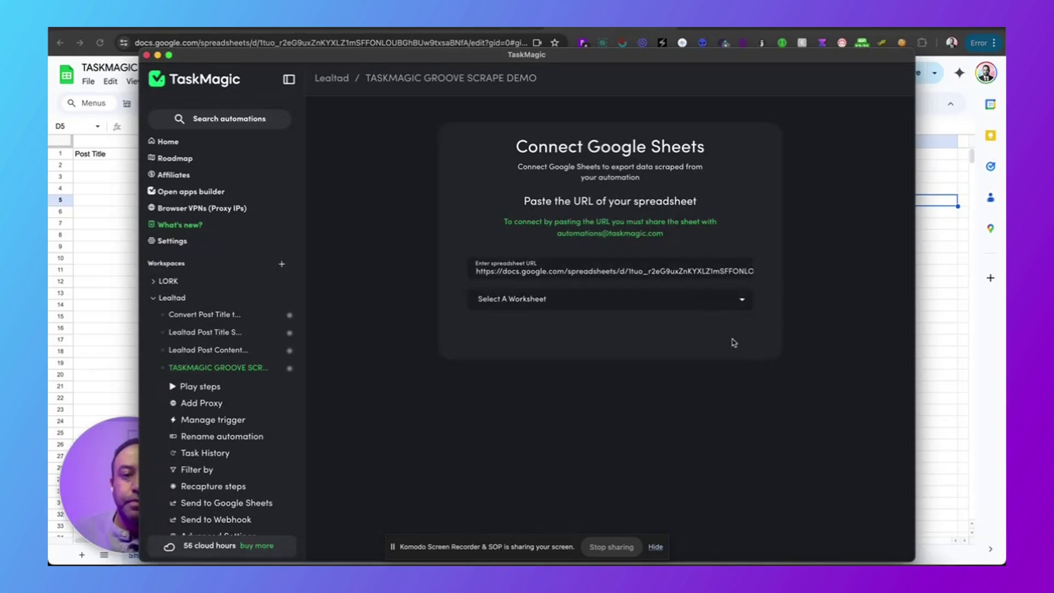
pyautogui.click(746, 307)
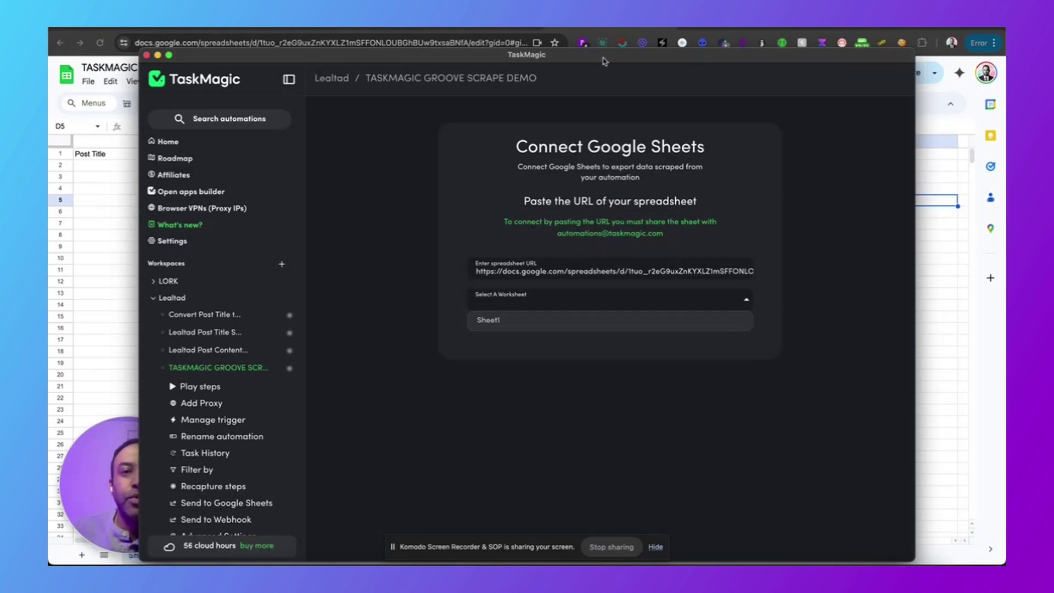
pyautogui.moveTo(602, 57); pyautogui.dragTo(678, 58)
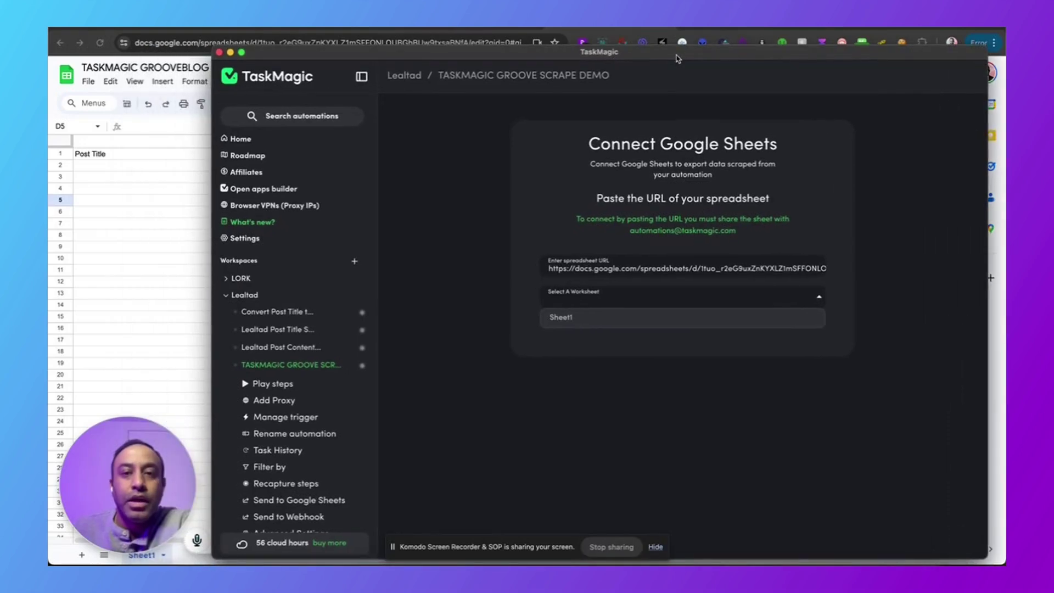
pyautogui.click(599, 321)
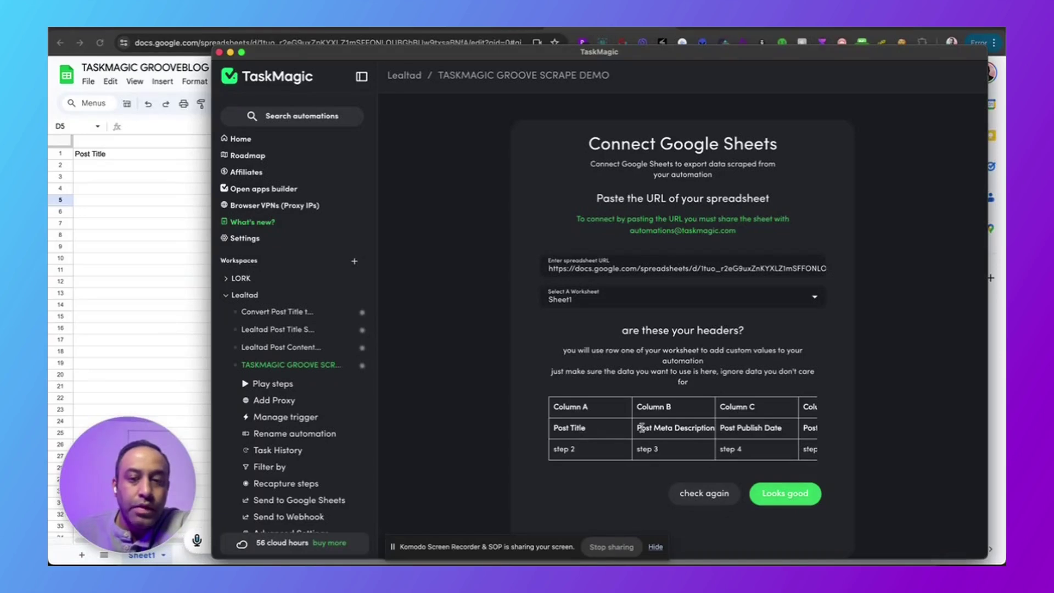
pyautogui.hscroll(2, 803, 423)
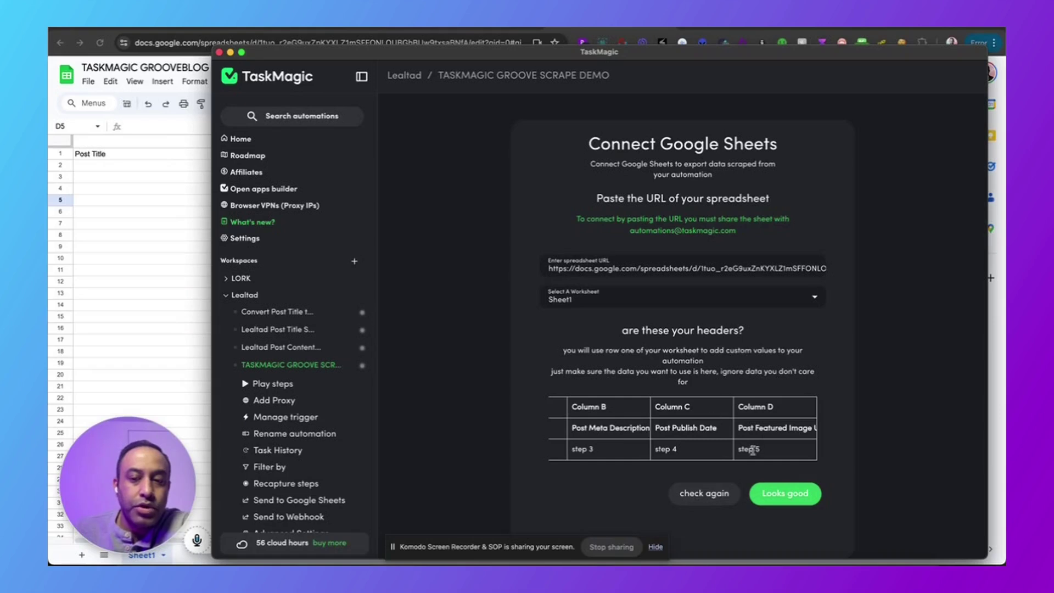
pyautogui.click(773, 493)
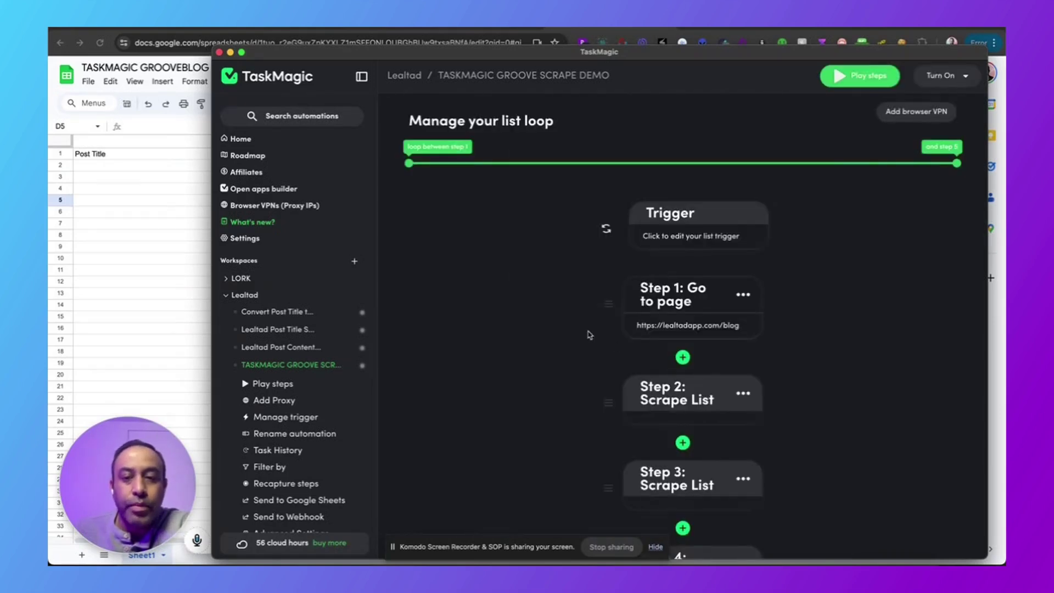
# Run the TASKMAGIC GROOVE SCRAPE DEMO automation and review the run details for each step
pyautogui.scroll(-5, 589, 335)
pyautogui.scroll(5, 588, 332)
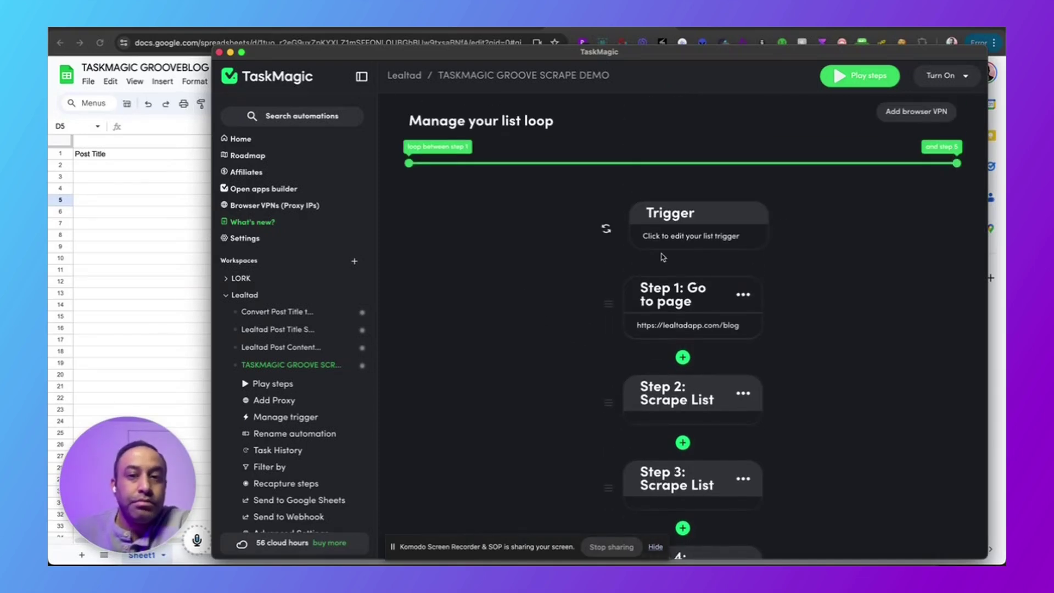
pyautogui.click(839, 77)
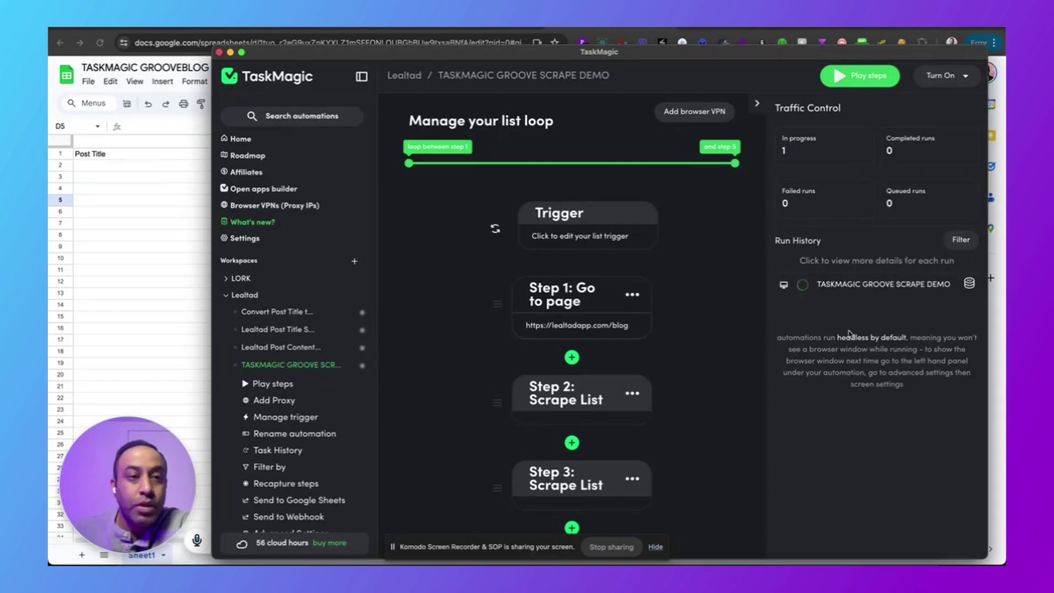
pyautogui.click(844, 284)
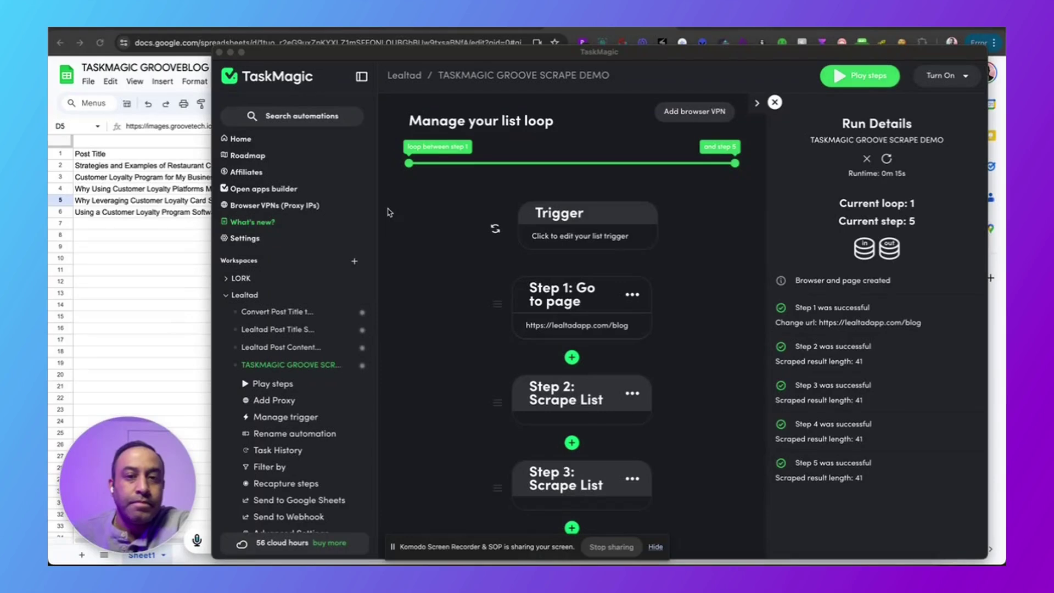
pyautogui.scroll(-4, 416, 248)
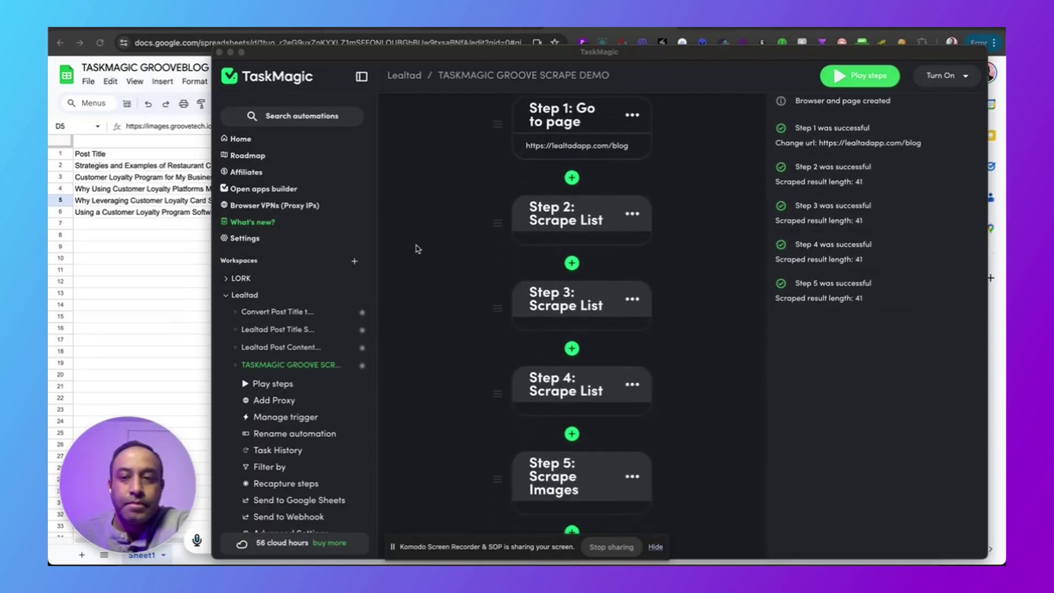
pyautogui.scroll(-2, 415, 248)
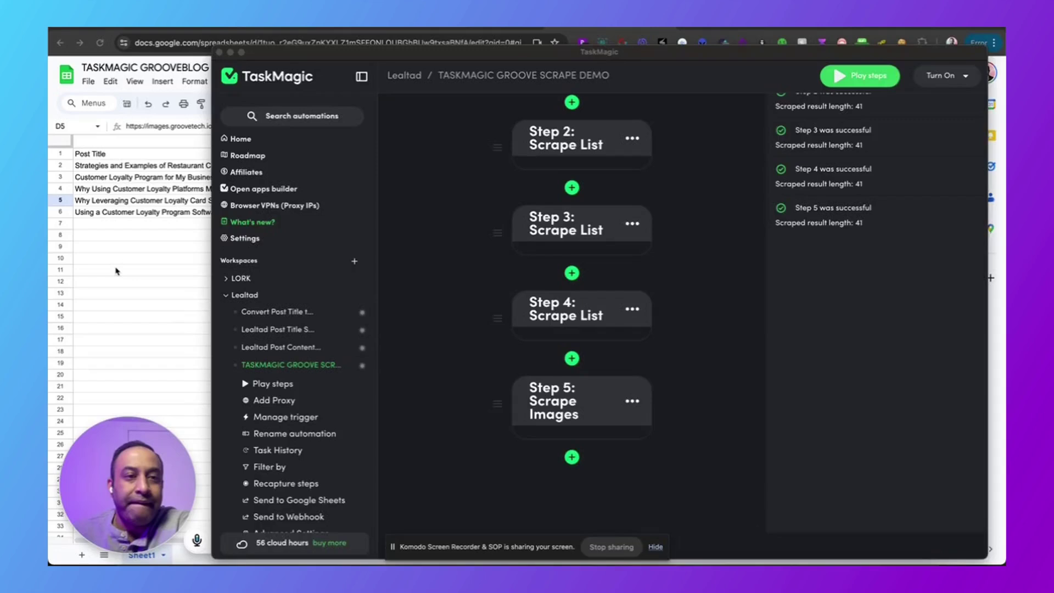
# Review the scraped rows in the Google Sheet against the posts on the Lealtad blog and the automation's steps
pyautogui.press('super+Tab')
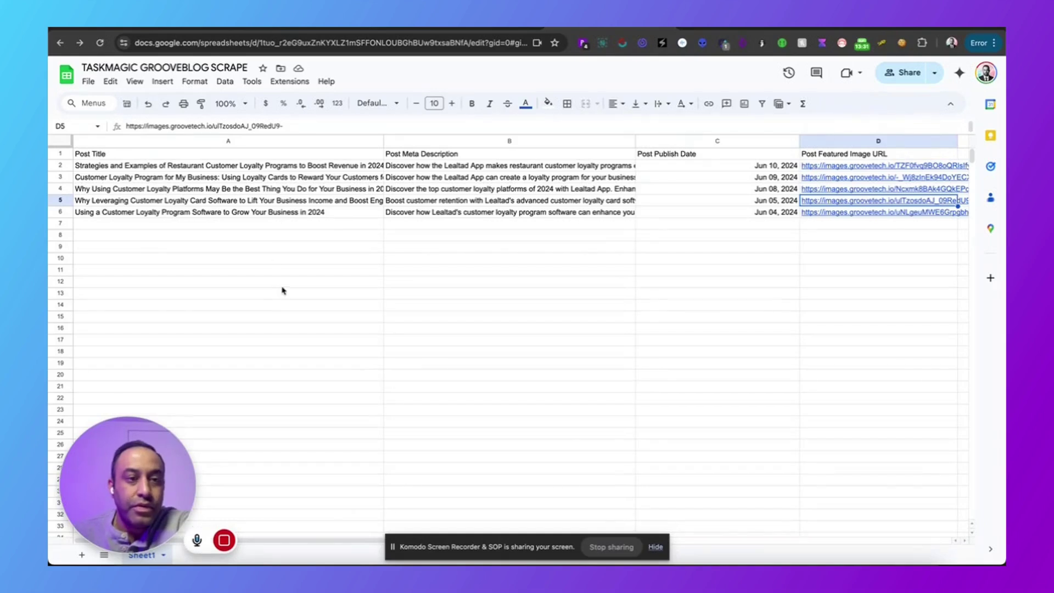
pyautogui.scroll(-5, 303, 282)
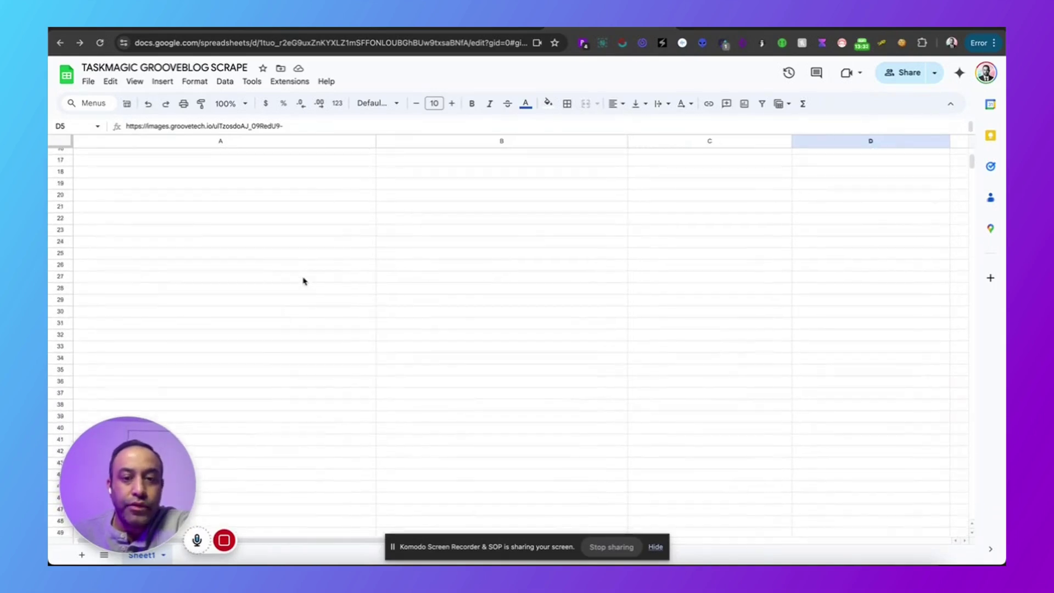
pyautogui.scroll(5, 300, 281)
pyautogui.hscroll(1, 297, 284)
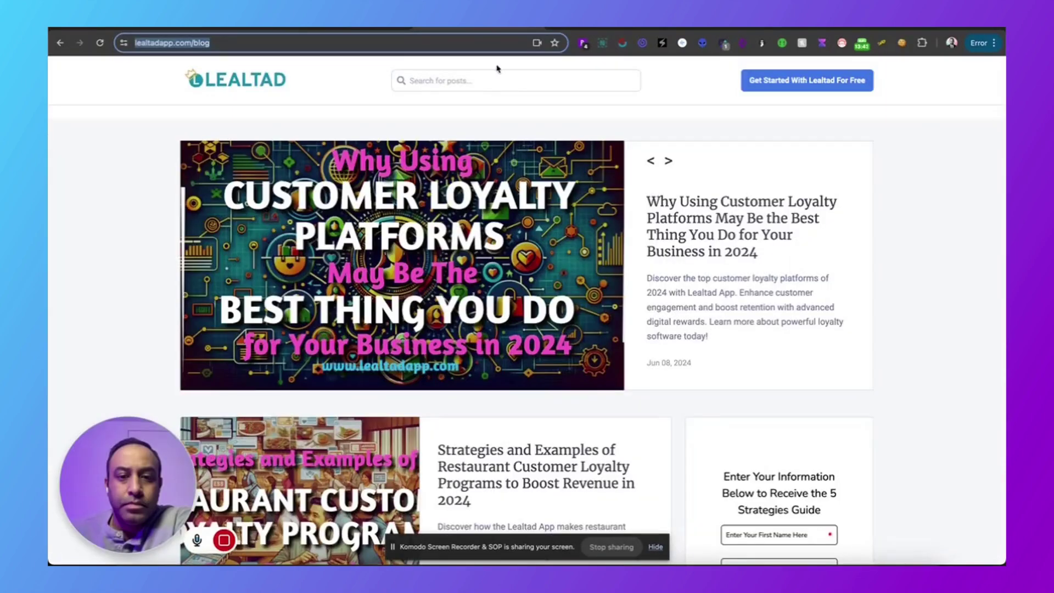
pyautogui.scroll(-10, 544, 217)
pyautogui.scroll(-15, 544, 216)
pyautogui.scroll(20, 545, 214)
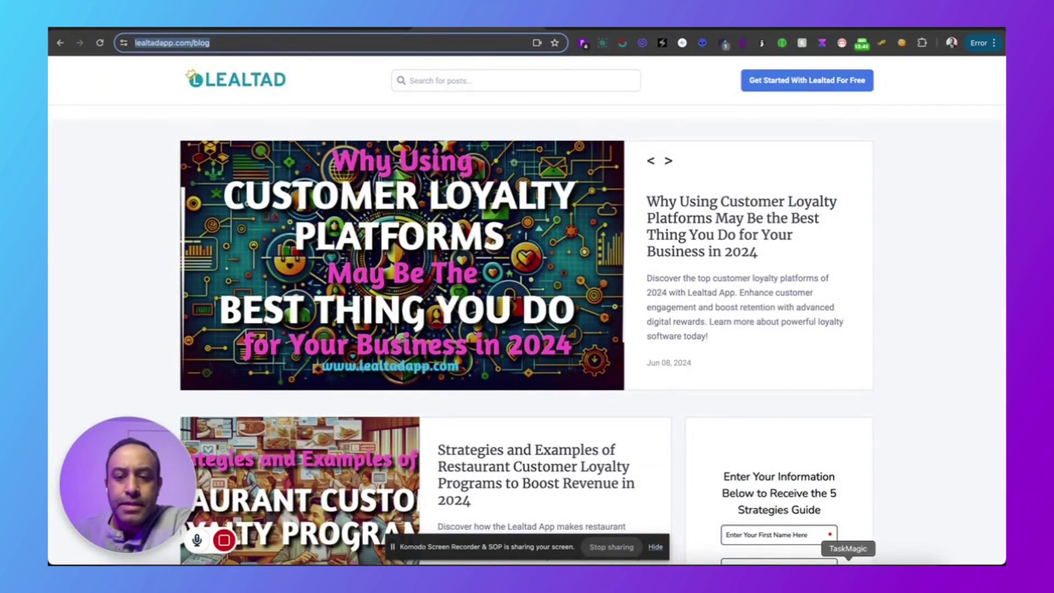
pyautogui.click(845, 562)
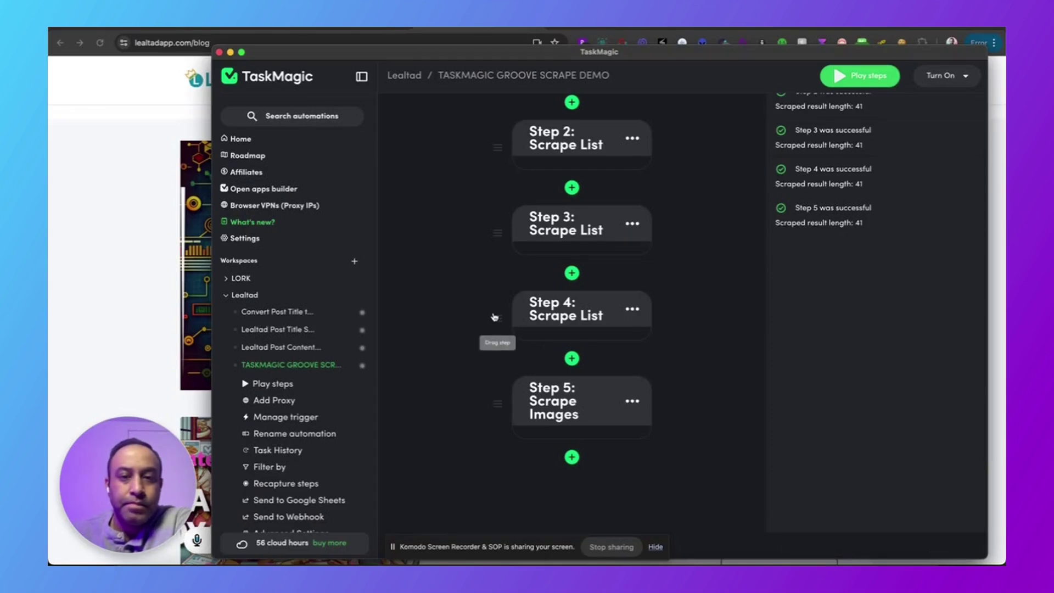
pyautogui.scroll(2, 425, 301)
pyautogui.scroll(2, 425, 301)
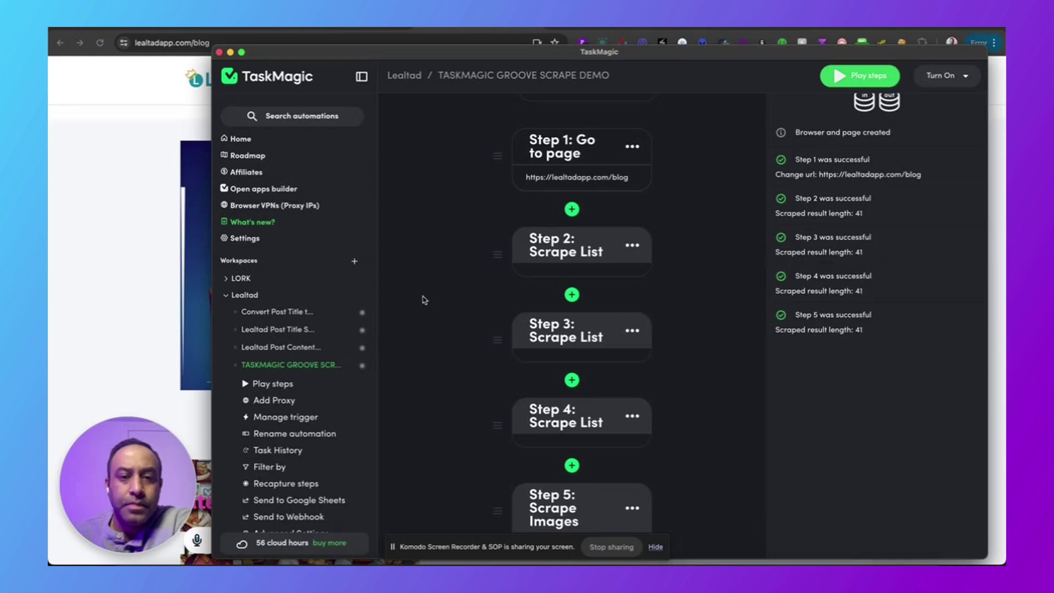
pyautogui.scroll(-1, 424, 300)
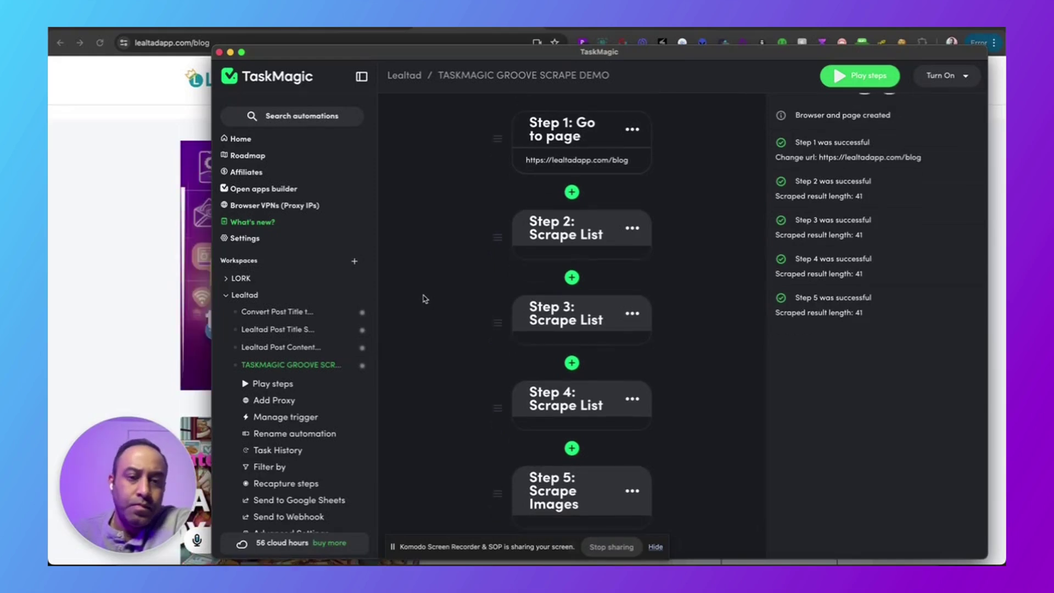
pyautogui.scroll(-3, 425, 299)
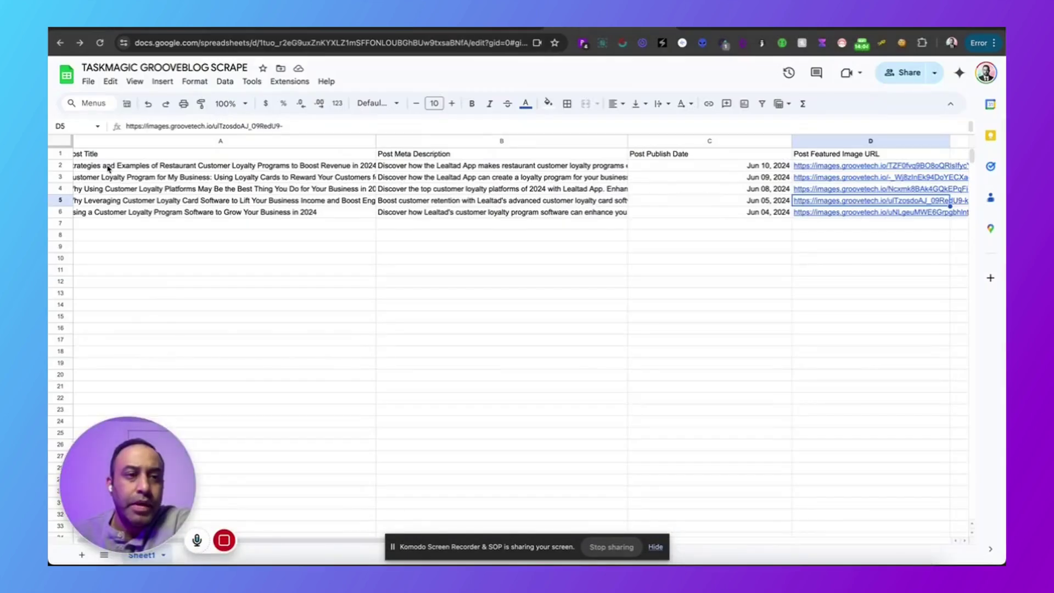
# Clear all scraped rows below the header in the TASKMAGIC GROOVEBLOG SCRAPE sheet by deleting the contents of A2:F9
pyautogui.hscroll(-1, 108, 168)
pyautogui.click(115, 168)
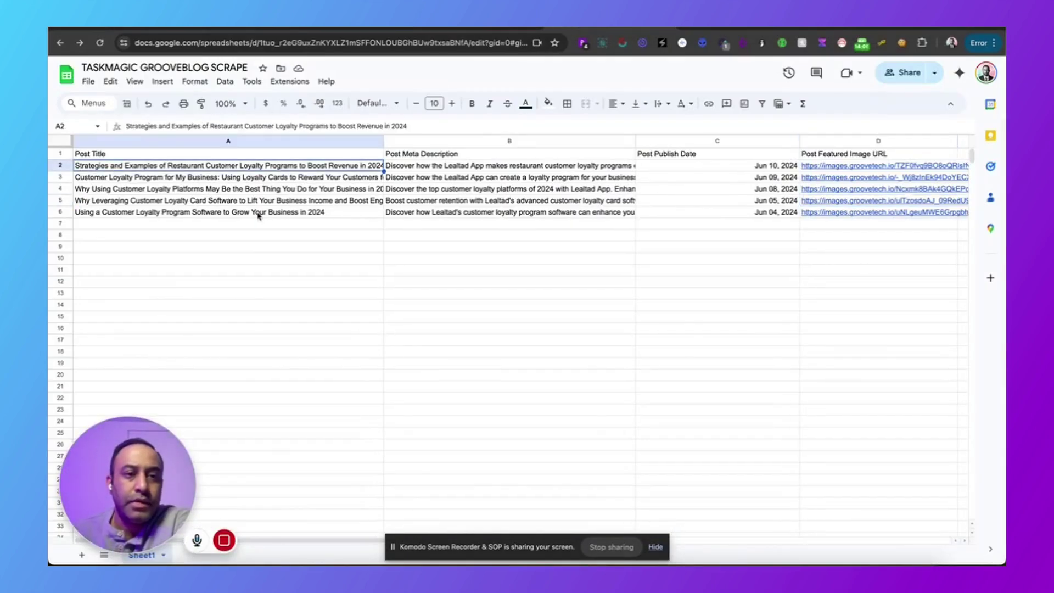
pyautogui.hscroll(5, 841, 259)
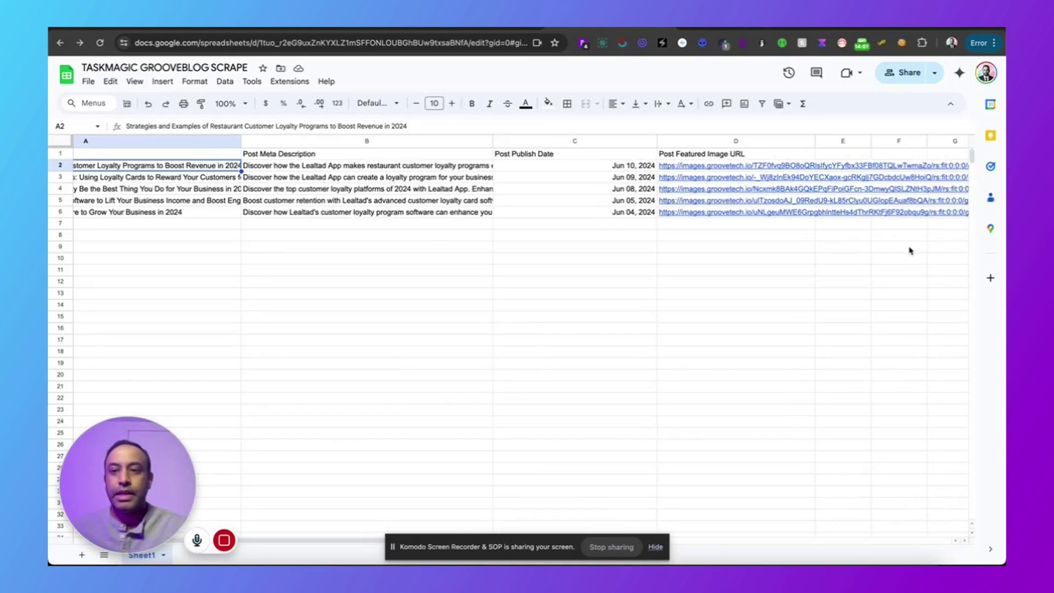
pyautogui.keyDown('shift'); pyautogui.click(909, 251); pyautogui.keyUp('shift')
pyautogui.press('Delete')
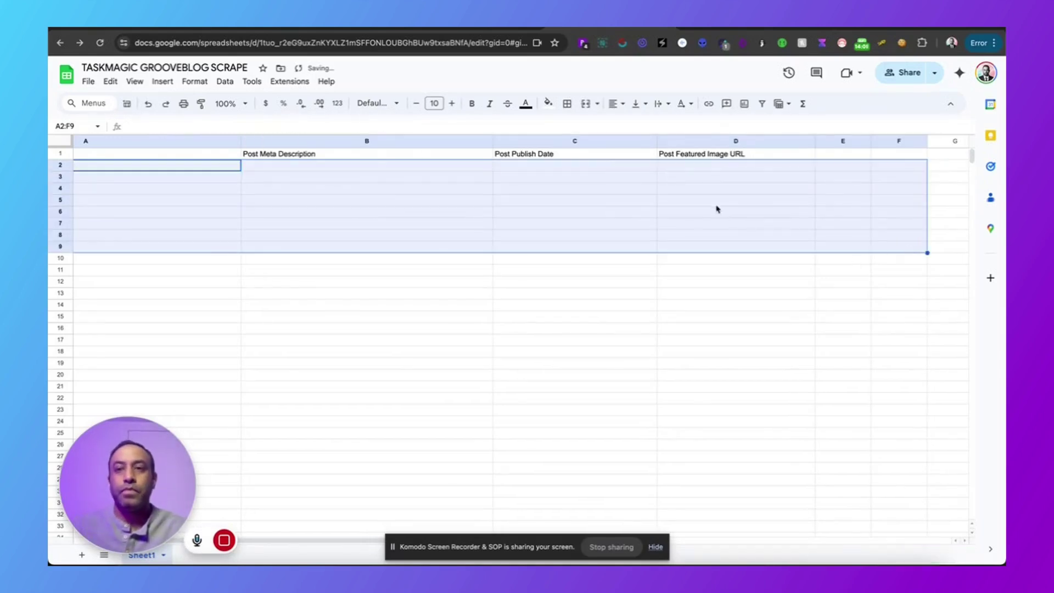
# Switch to TaskMagic, rerun the TASKMAGIC GROOVE SCRAPE DEMO automation, and review the run details for each step
pyautogui.click(851, 563)
pyautogui.scroll(2, 745, 178)
pyautogui.scroll(5, 746, 178)
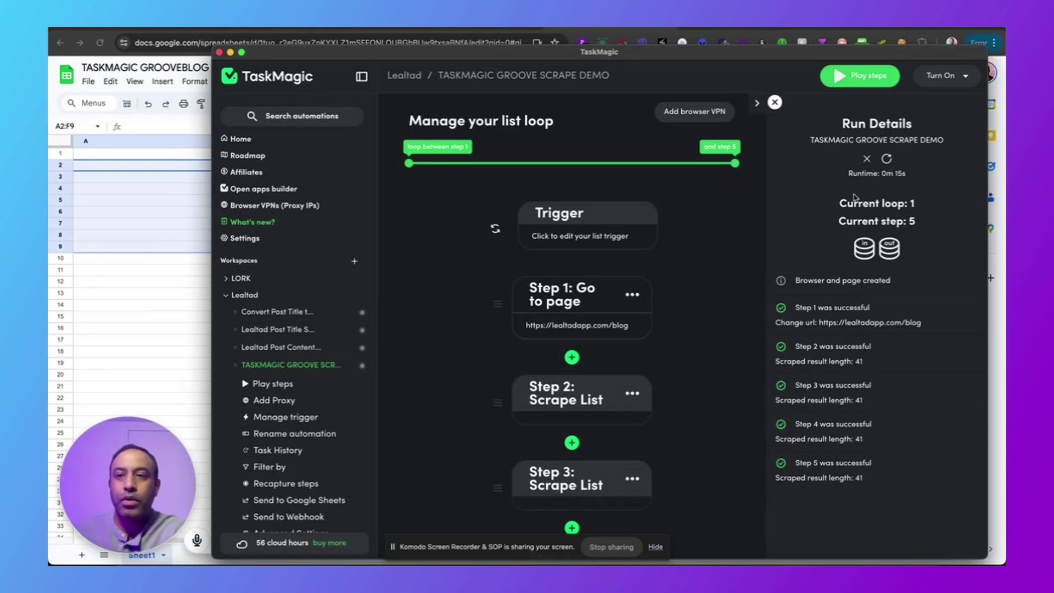
pyautogui.click(888, 160)
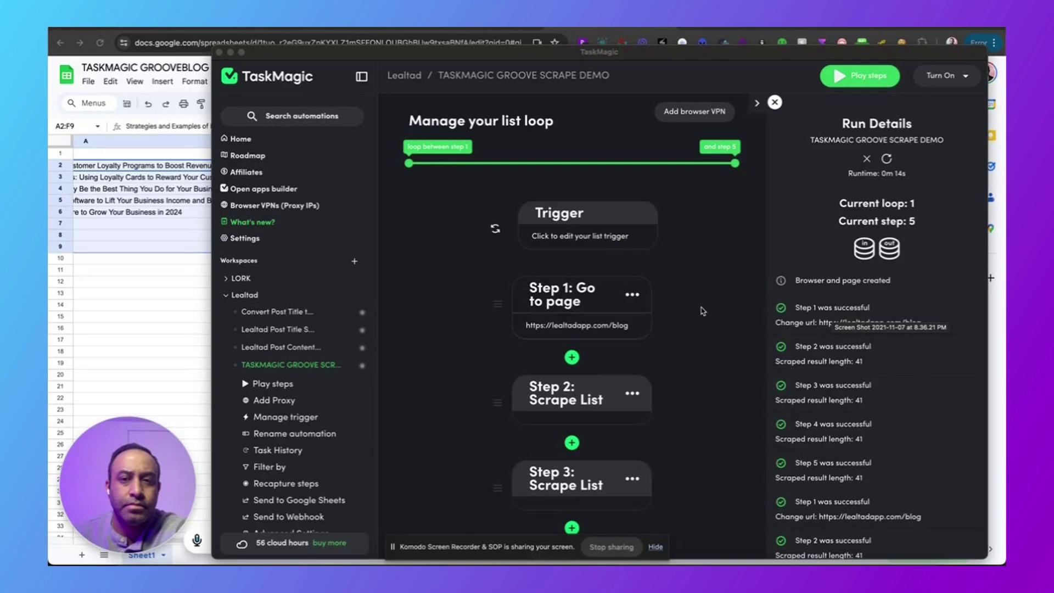
pyautogui.scroll(-5, 703, 312)
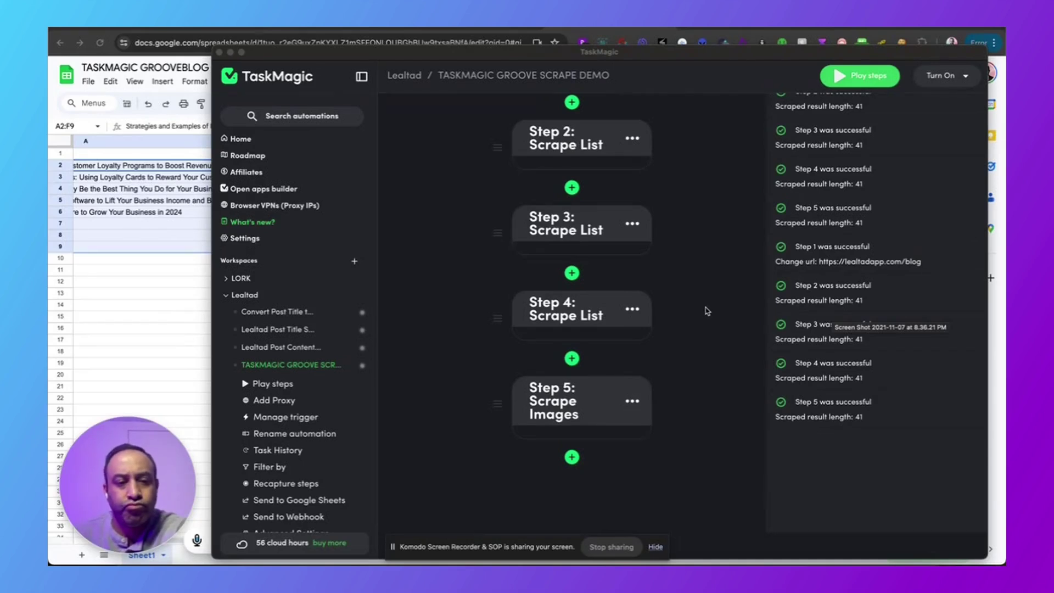
pyautogui.click(312, 487)
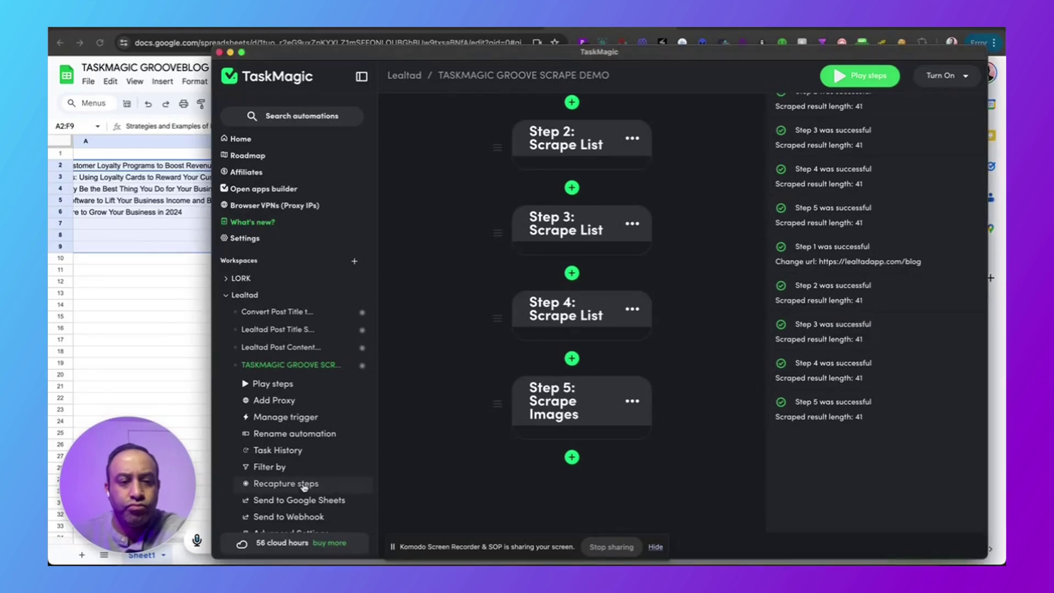
pyautogui.click(304, 486)
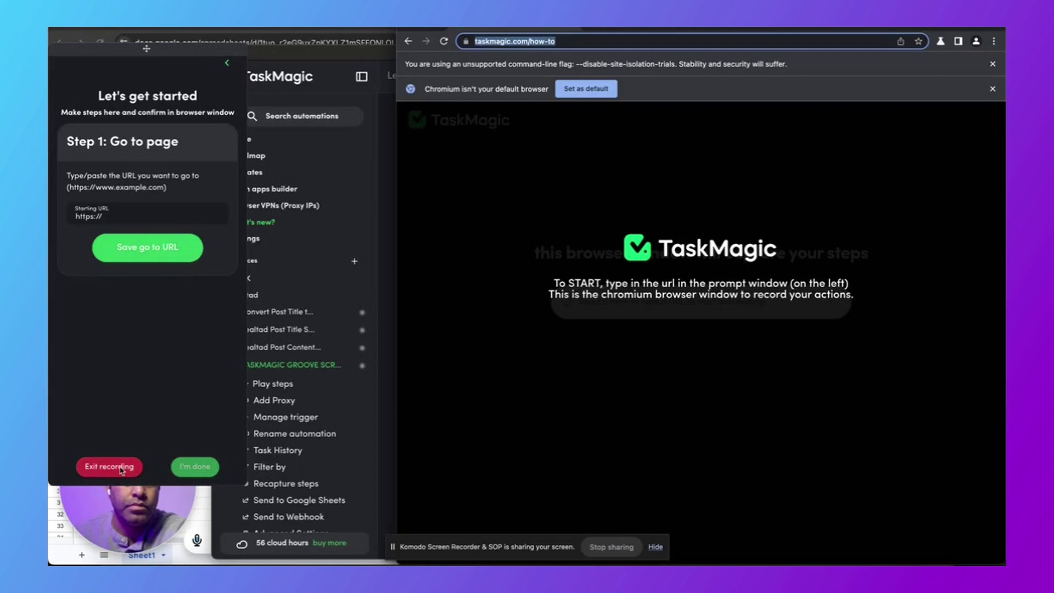
pyautogui.click(122, 469)
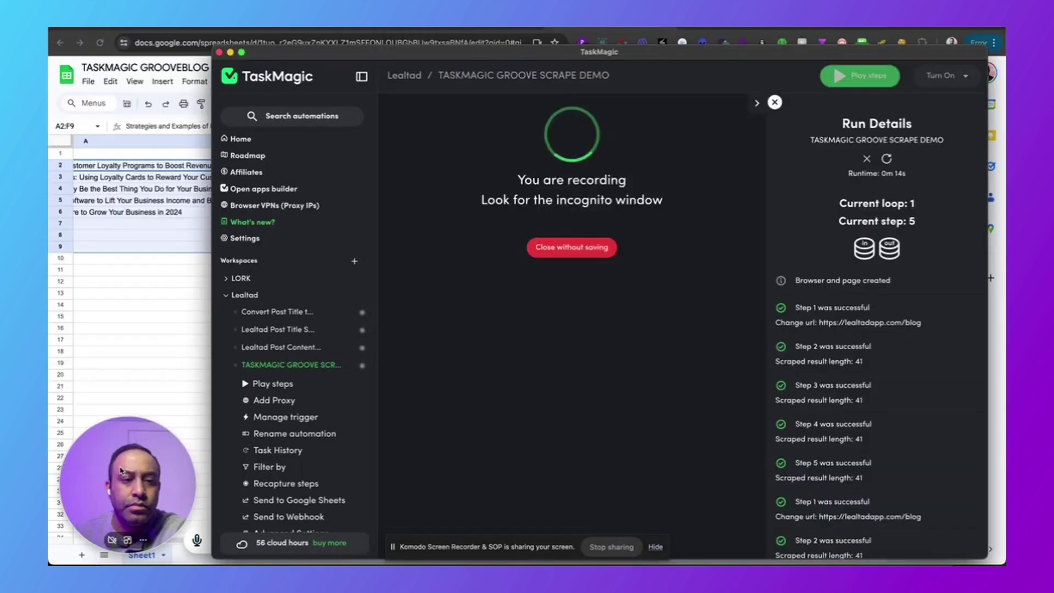
# Examine the steps of the Lealtad Post Title Scraper automation, then reopen TASKMAGIC GROOVE SCRAPE DEMO
pyautogui.click(283, 334)
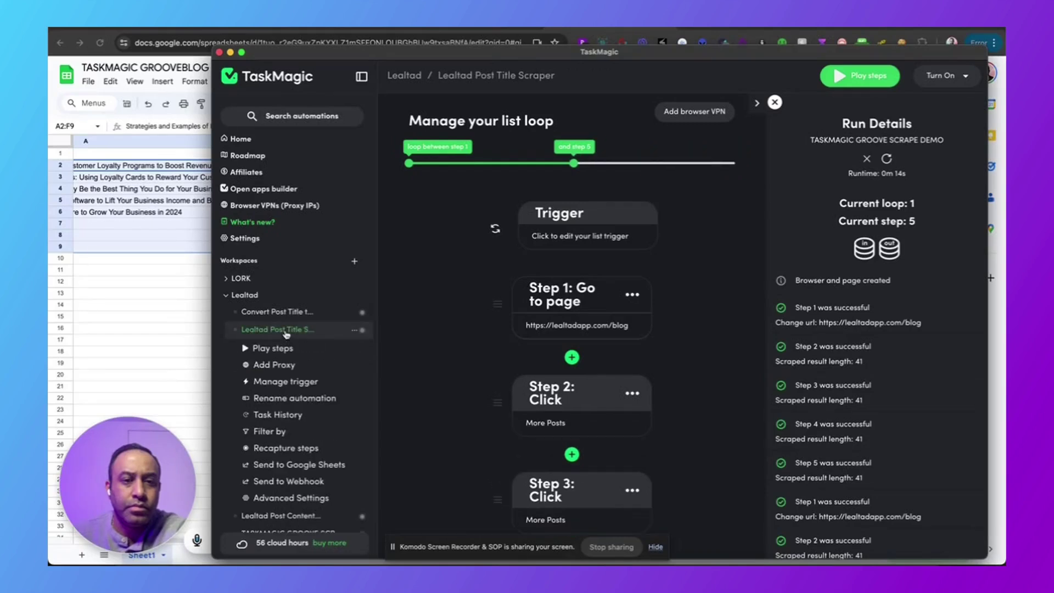
pyautogui.scroll(-7, 416, 342)
pyautogui.scroll(7, 415, 341)
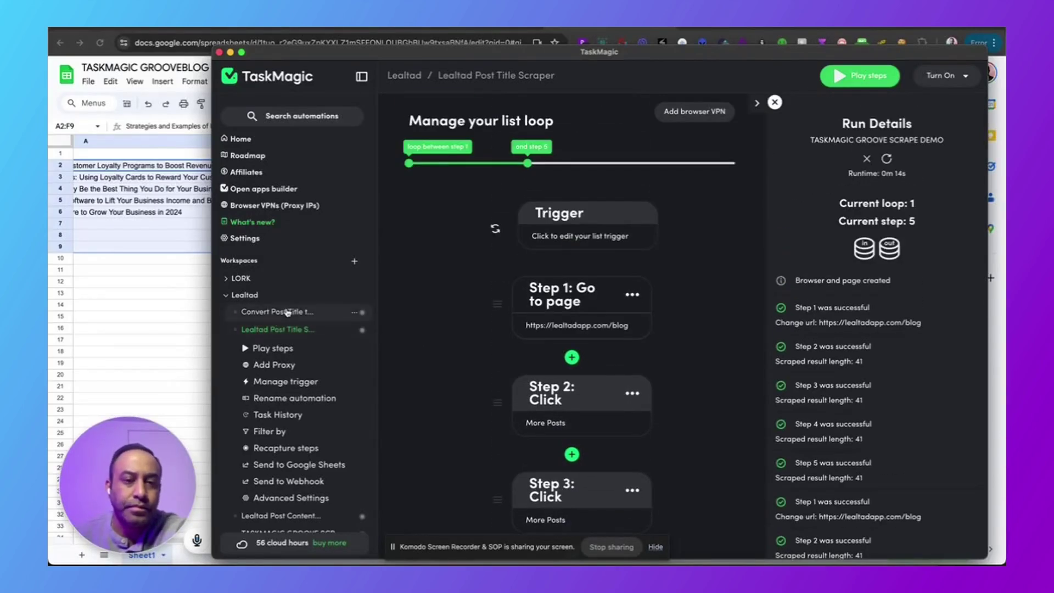
pyautogui.scroll(-2, 297, 404)
pyautogui.scroll(-3, 296, 405)
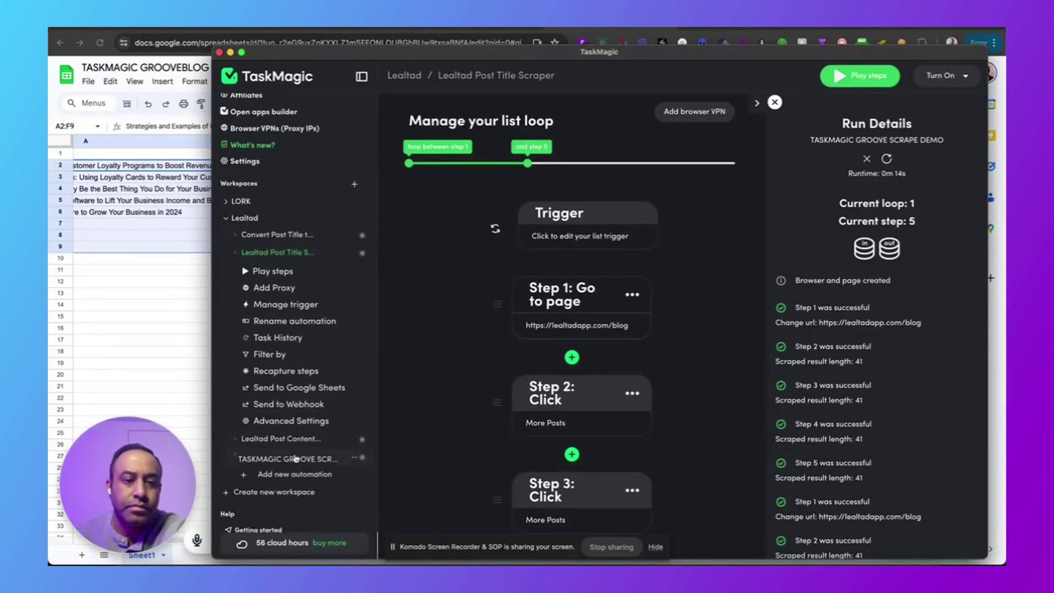
pyautogui.click(295, 459)
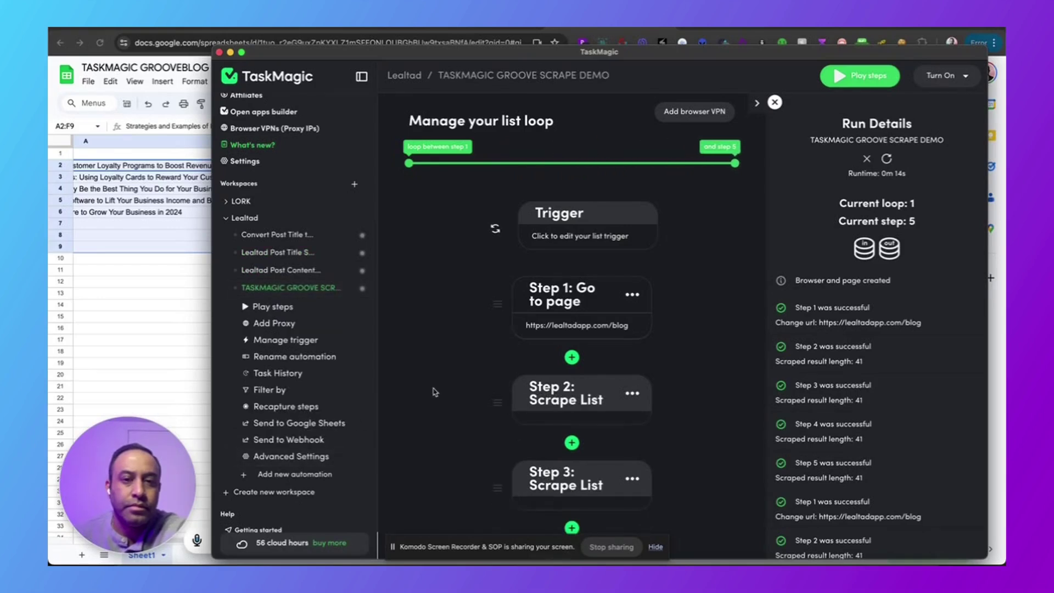
# Switch to the Google Sheet and delete the newly scraped rows in A2:G14, keeping the header row
pyautogui.click(148, 301)
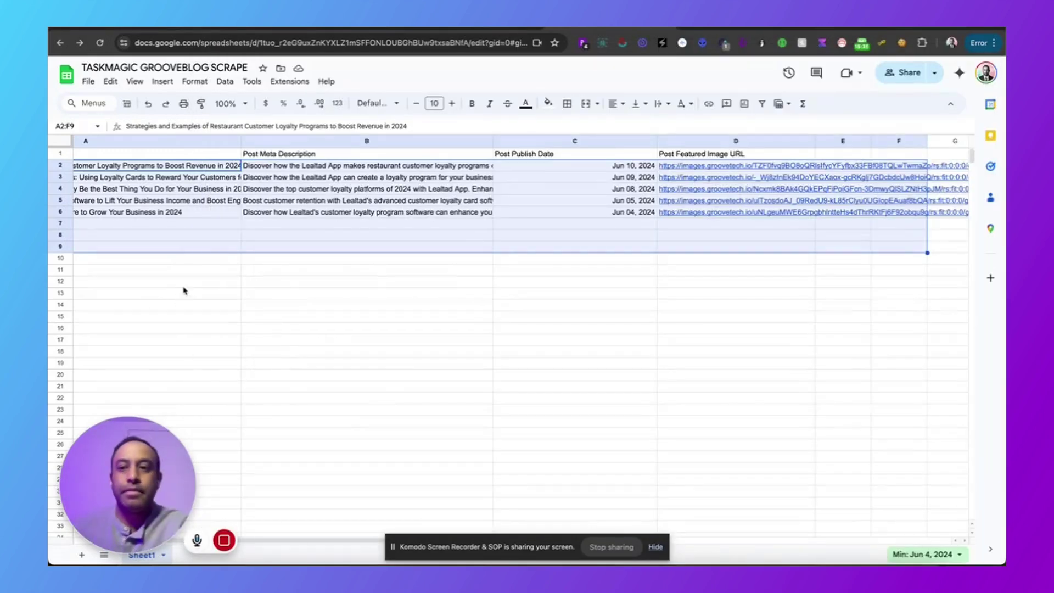
pyautogui.hscroll(-5, 147, 175)
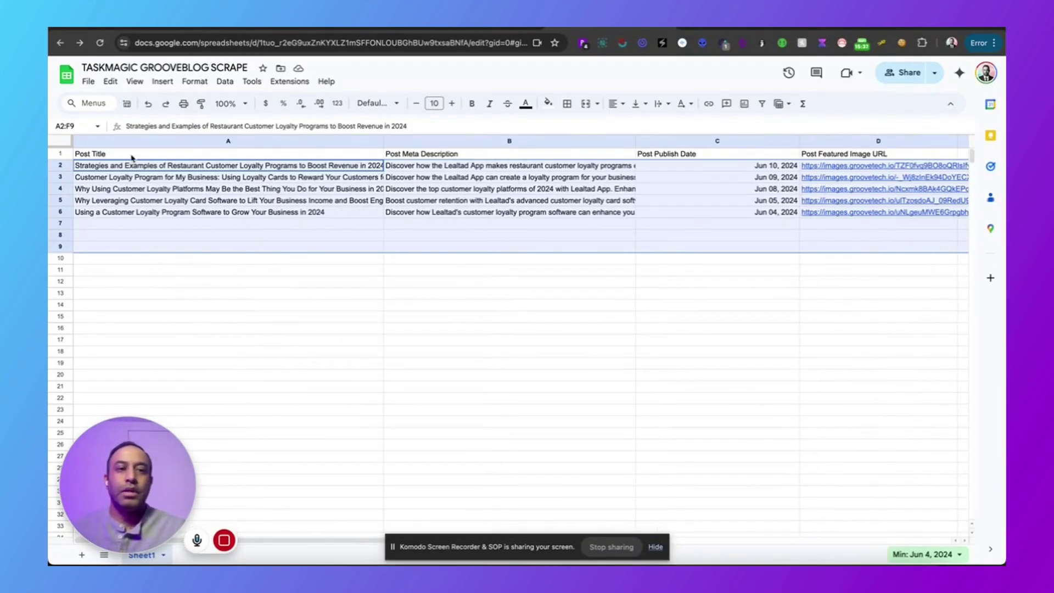
pyautogui.click(135, 239)
pyautogui.click(133, 168)
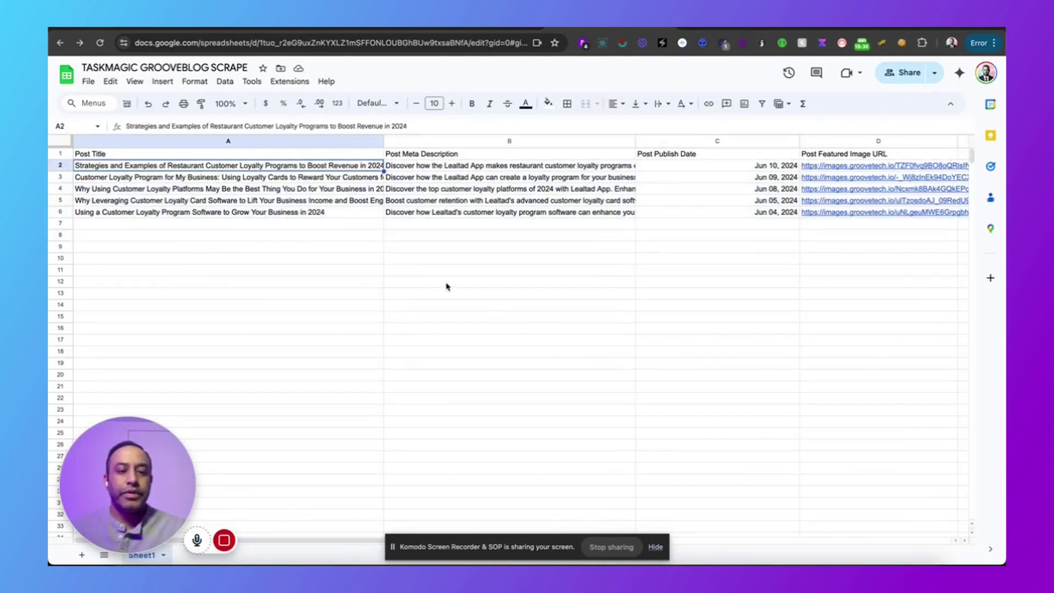
pyautogui.hscroll(5, 440, 283)
pyautogui.keyDown('shift'); pyautogui.click(709, 304); pyautogui.keyUp('shift')
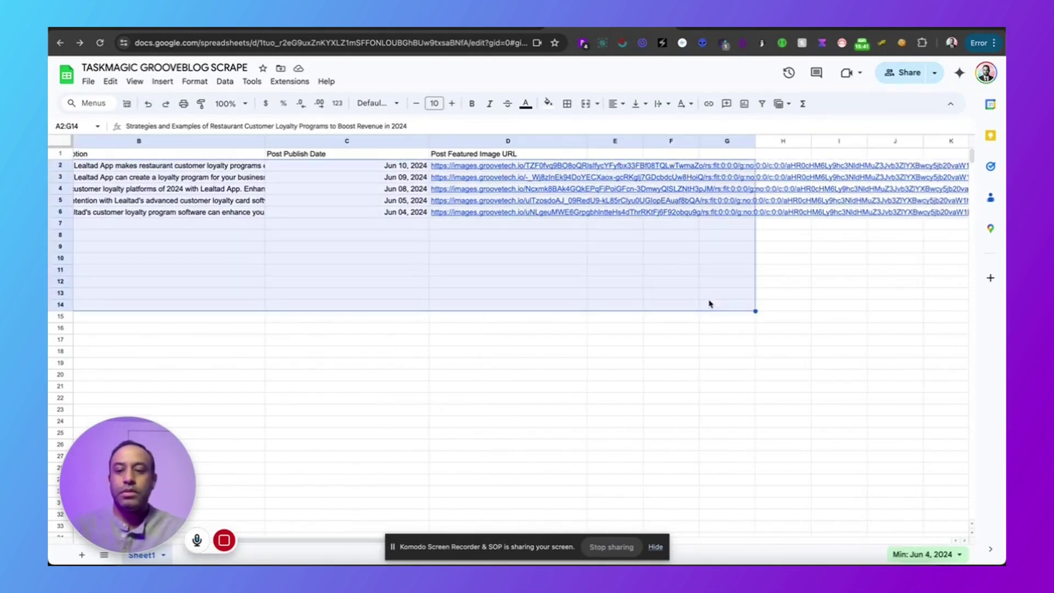
pyautogui.press('Delete')
pyautogui.hscroll(-5, 623, 302)
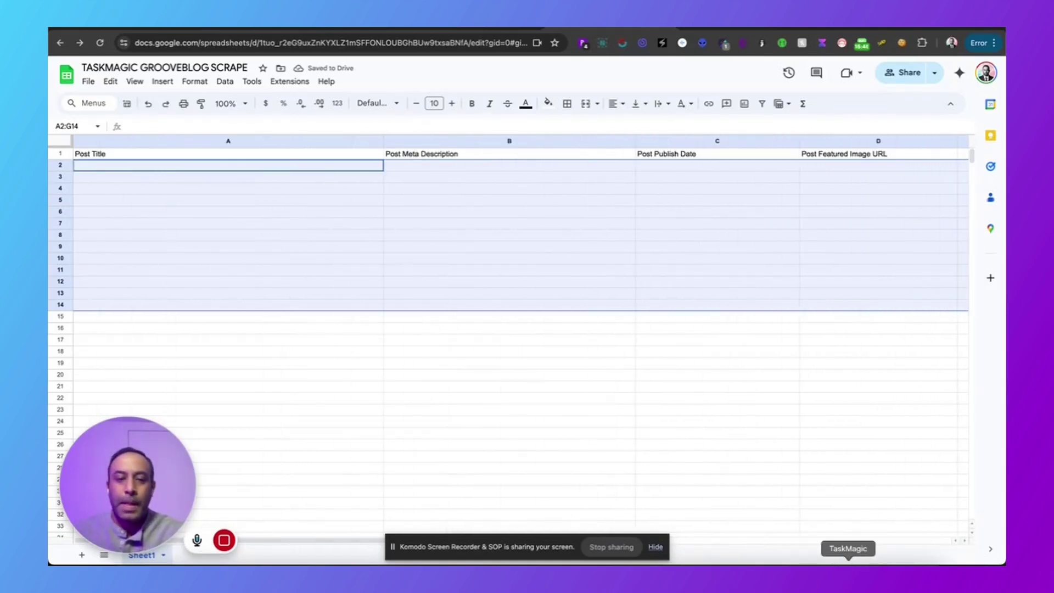
# Switch to TaskMagic, start recapturing the demo automation's steps, and move the recording prompt window closer to the capture browser
pyautogui.click(848, 563)
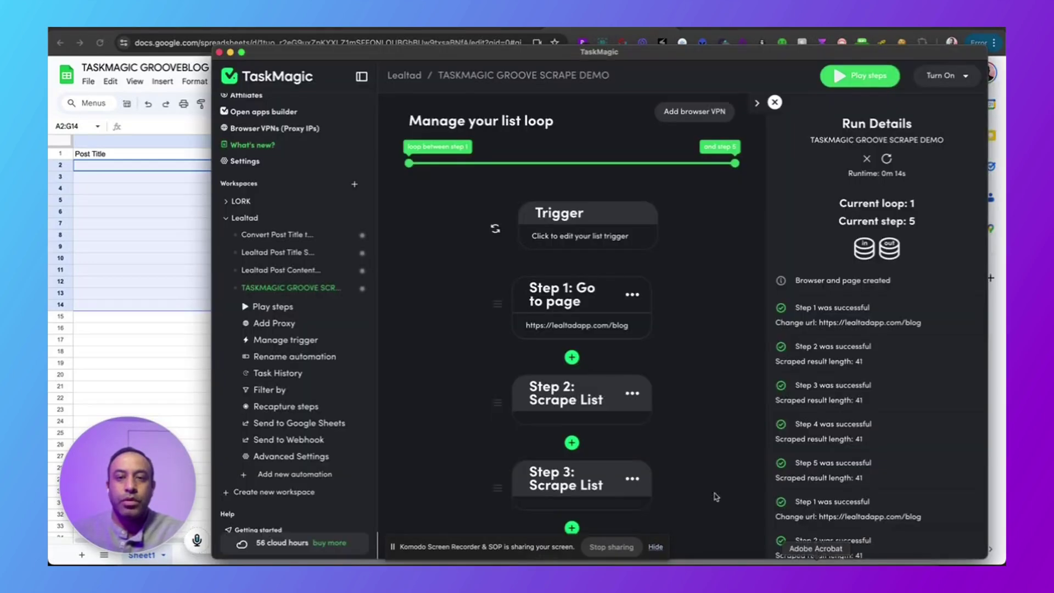
pyautogui.scroll(-8, 556, 305)
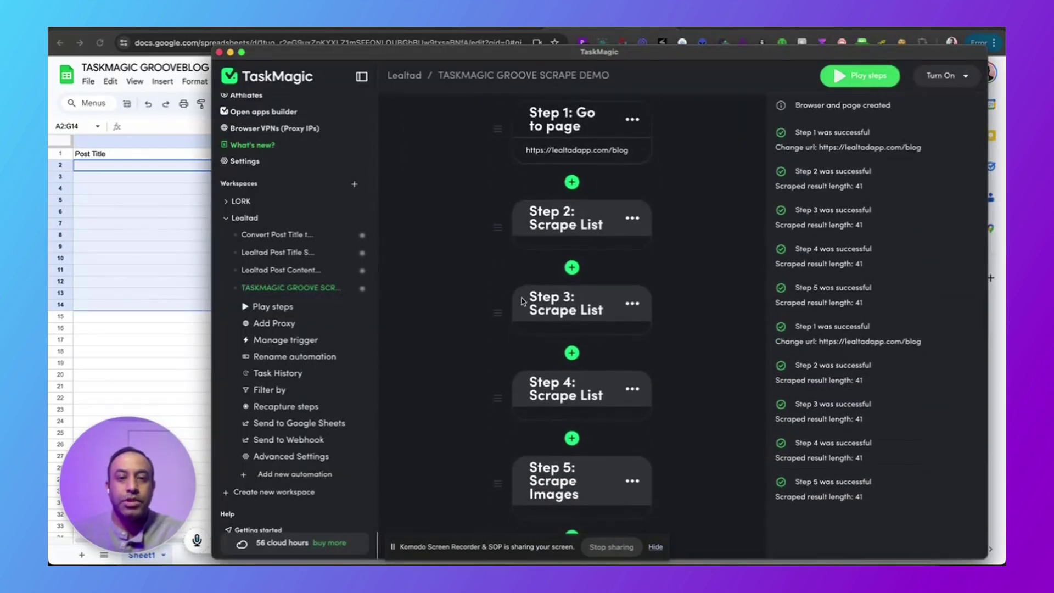
pyautogui.scroll(5, 523, 301)
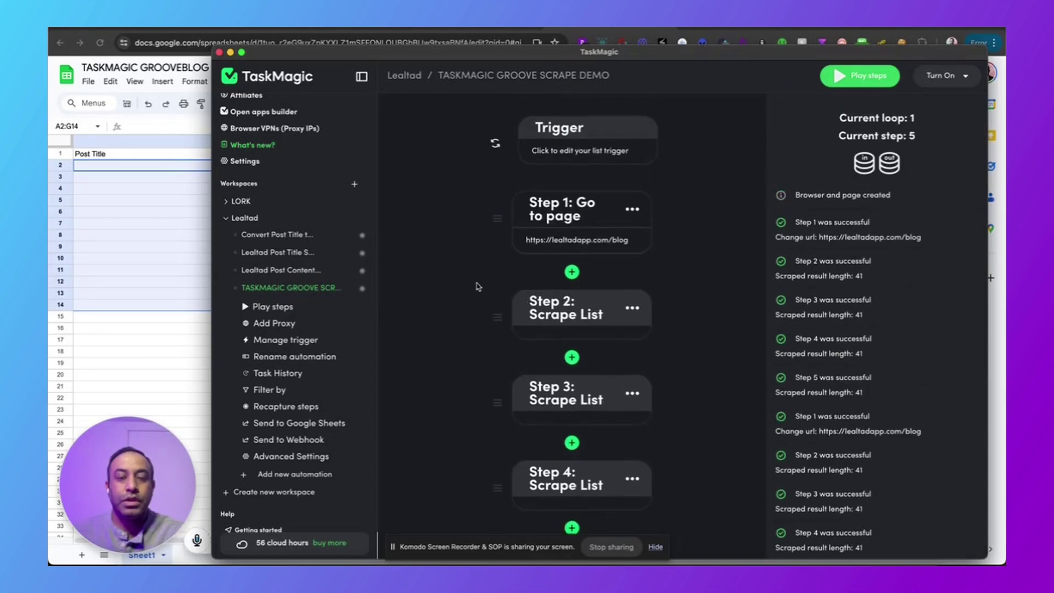
pyautogui.click(290, 411)
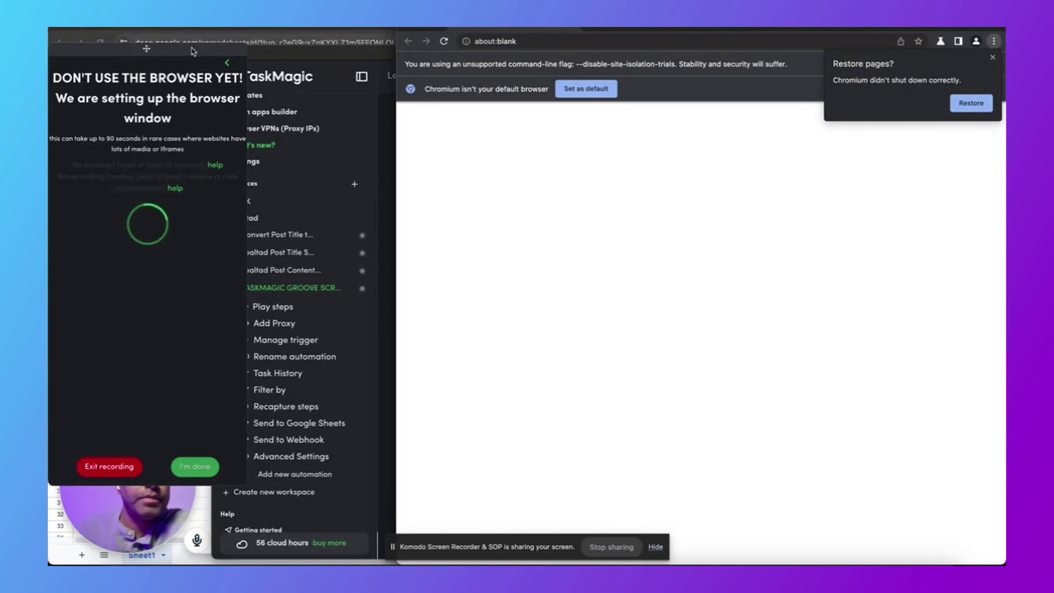
pyautogui.moveTo(148, 49); pyautogui.dragTo(283, 44)
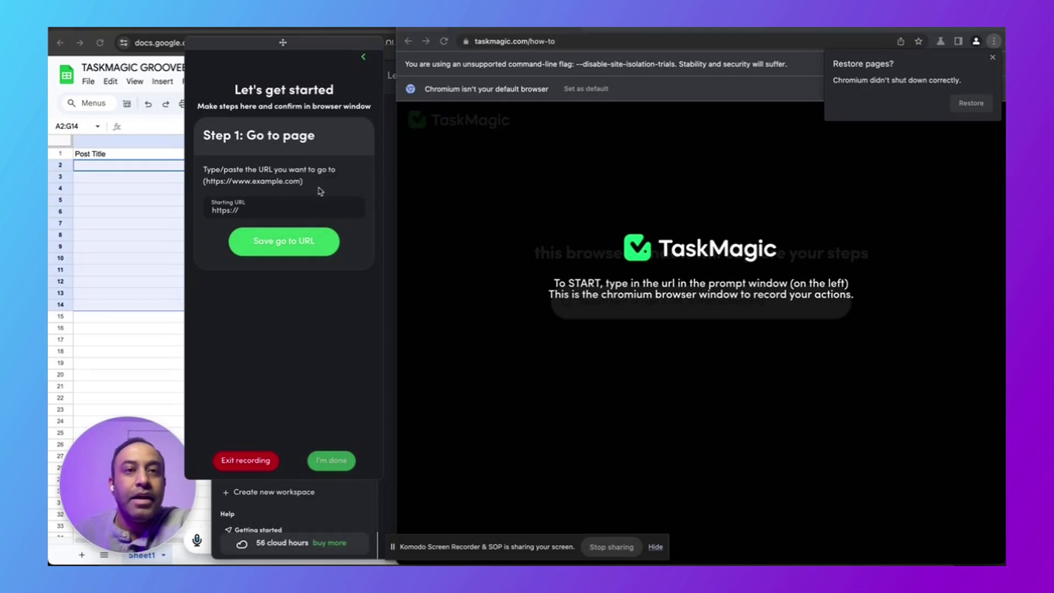
pyautogui.press('super+Tab')
pyautogui.click(407, 42)
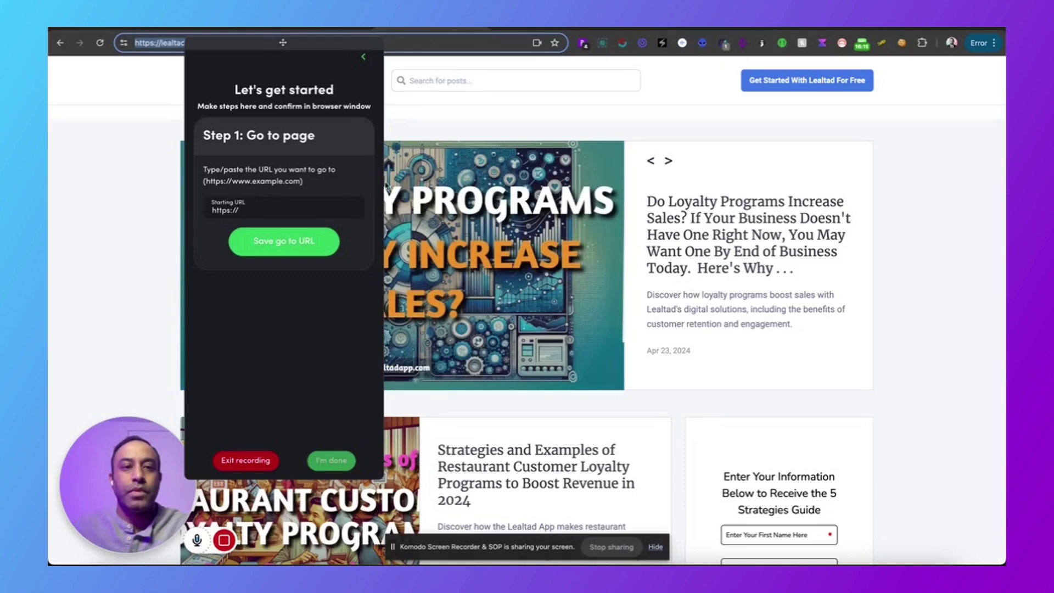
pyautogui.click(313, 209)
pyautogui.press('super+a')
pyautogui.write('https://lealtadapp.com/blog')
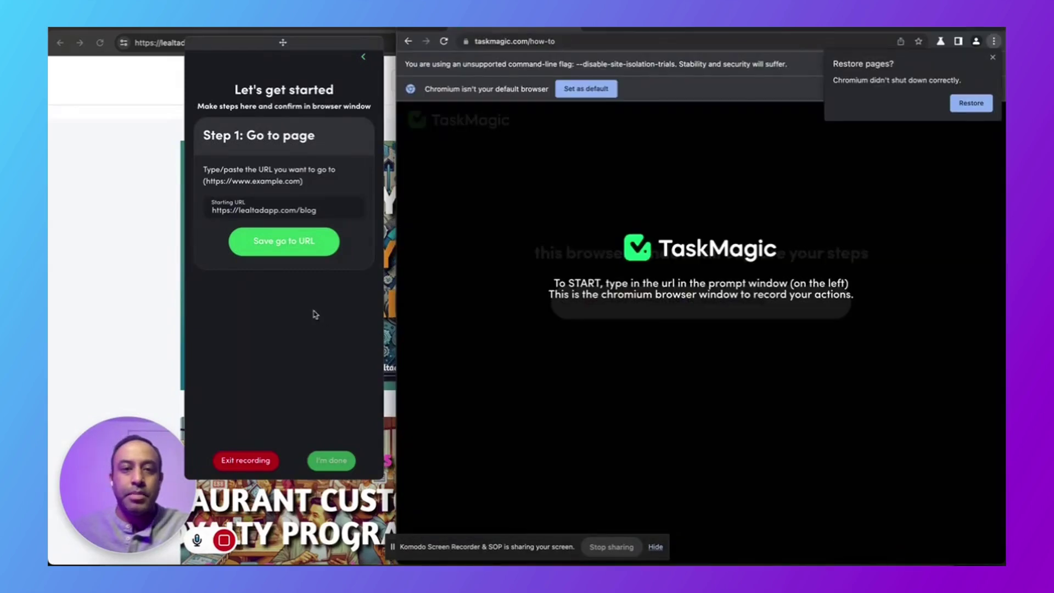
pyautogui.click(302, 244)
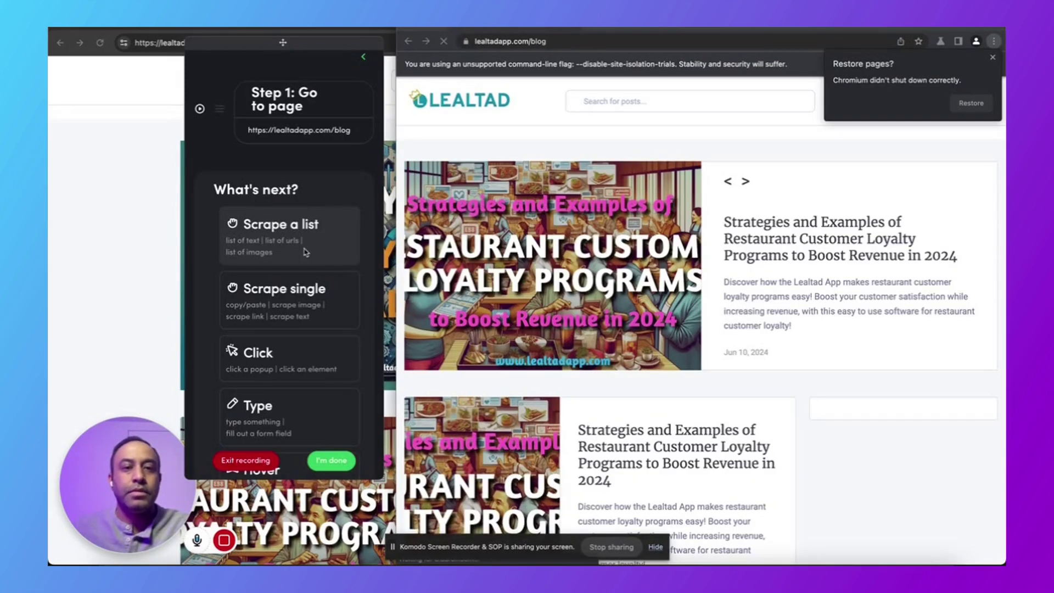
pyautogui.scroll(-7, 330, 209)
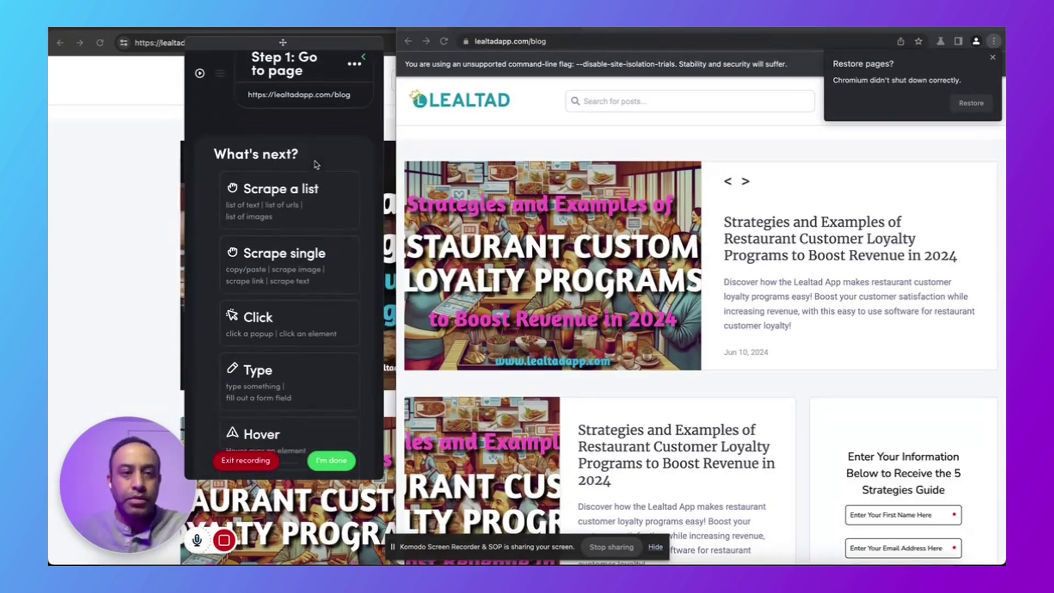
# Examine the available step types and the blog page down to the More Posts button, dismissing the Restore pages prompt
pyautogui.scroll(-15, 683, 270)
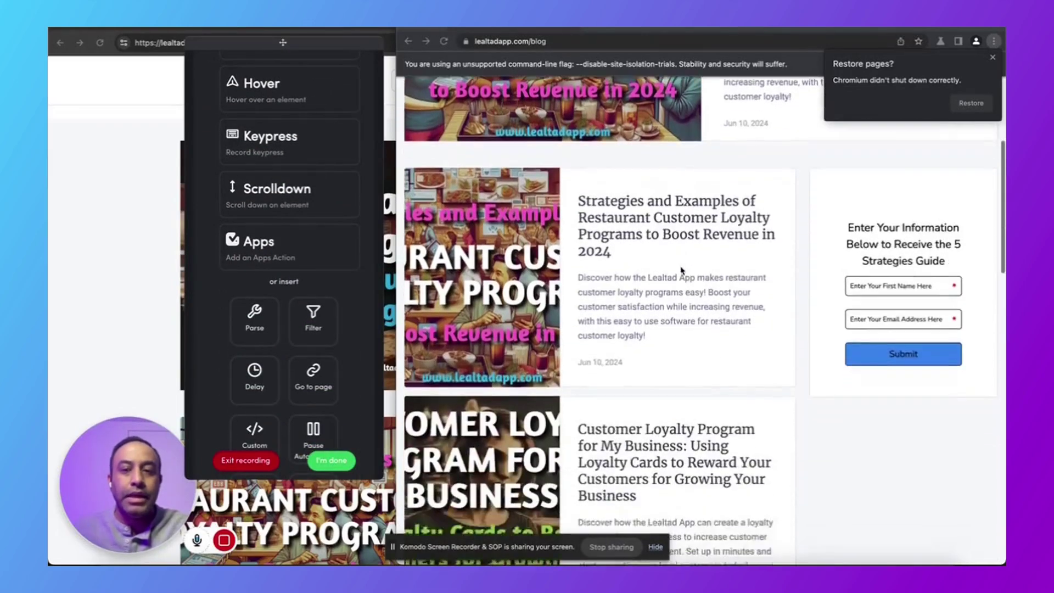
pyautogui.scroll(-4, 681, 270)
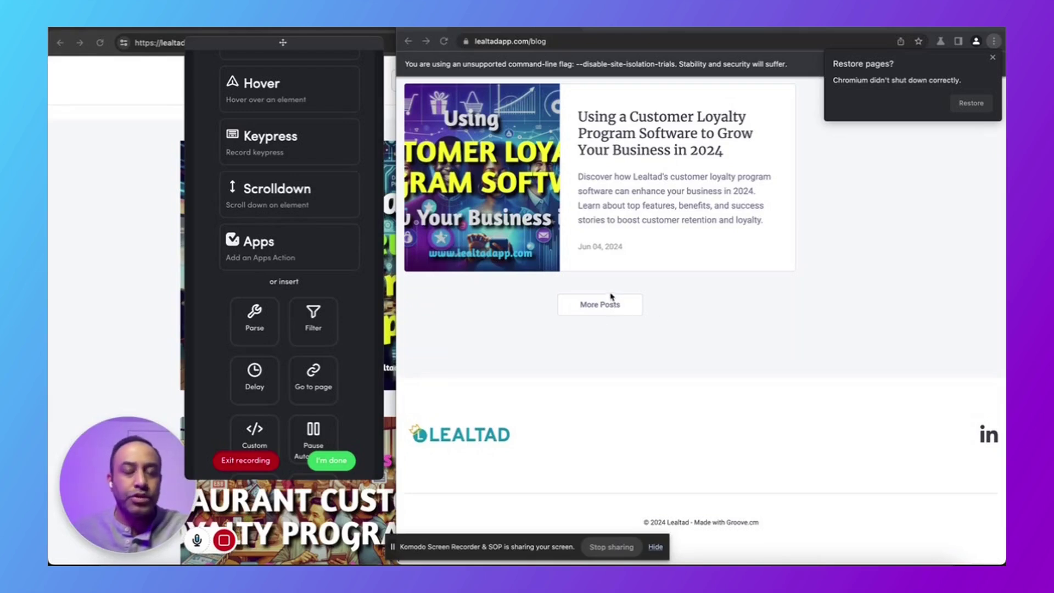
pyautogui.click(993, 57)
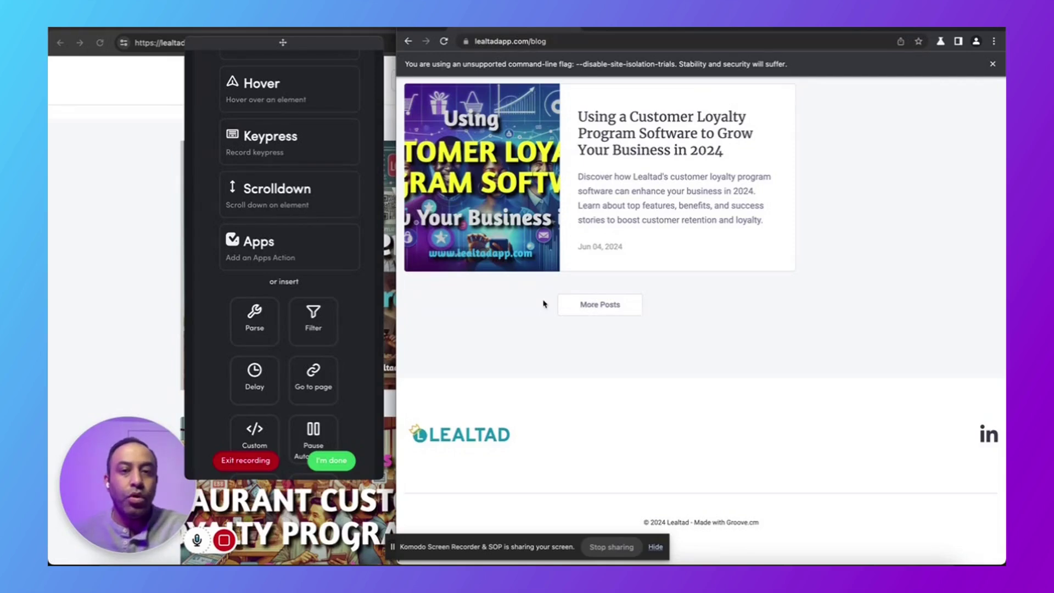
pyautogui.scroll(4, 477, 313)
pyautogui.scroll(3, 332, 264)
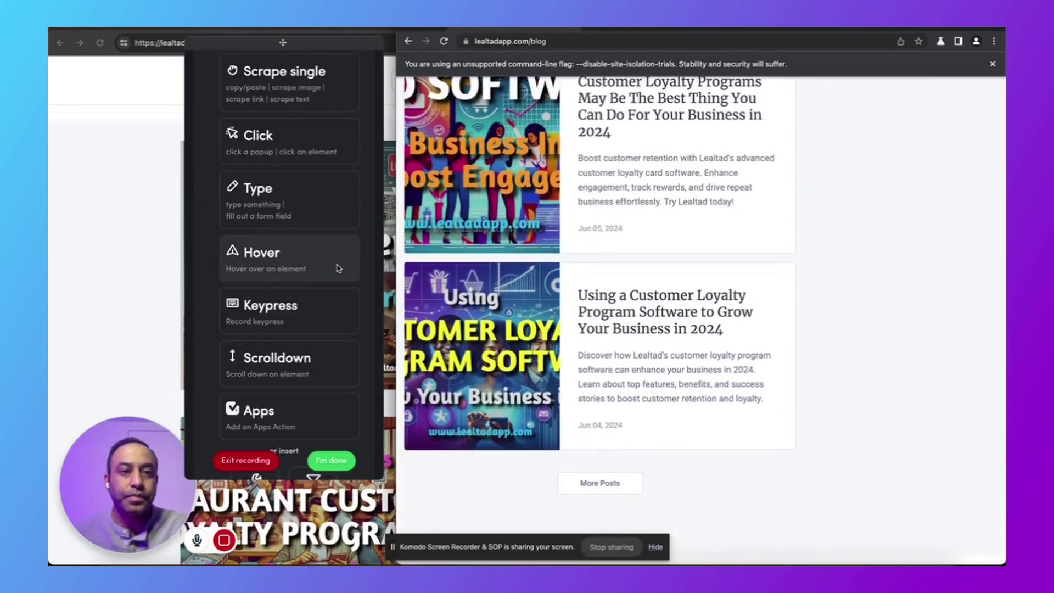
pyautogui.scroll(-5, 638, 371)
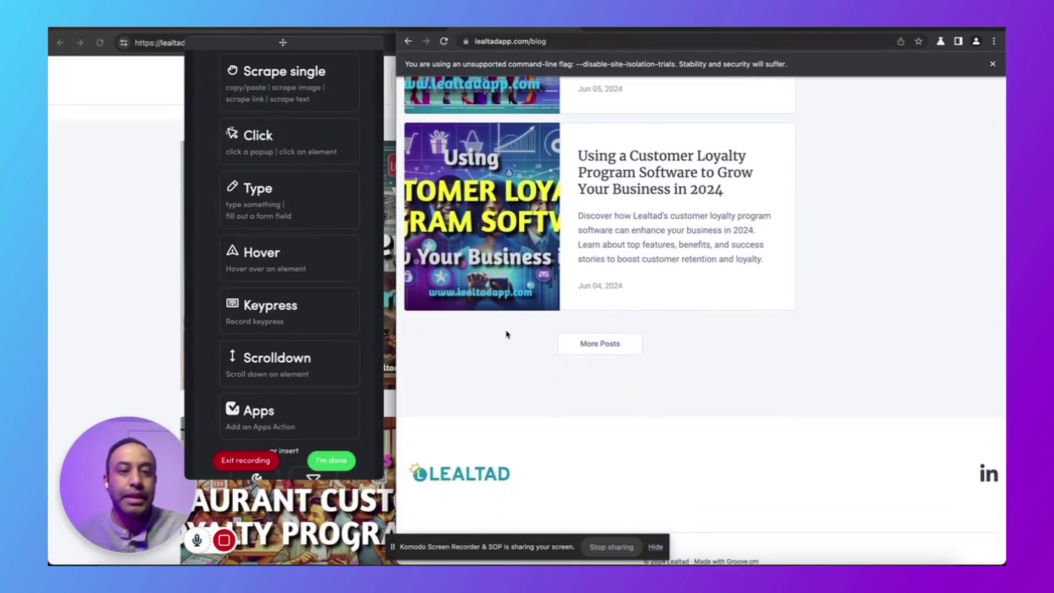
pyautogui.scroll(3, 231, 291)
pyautogui.scroll(2, 222, 280)
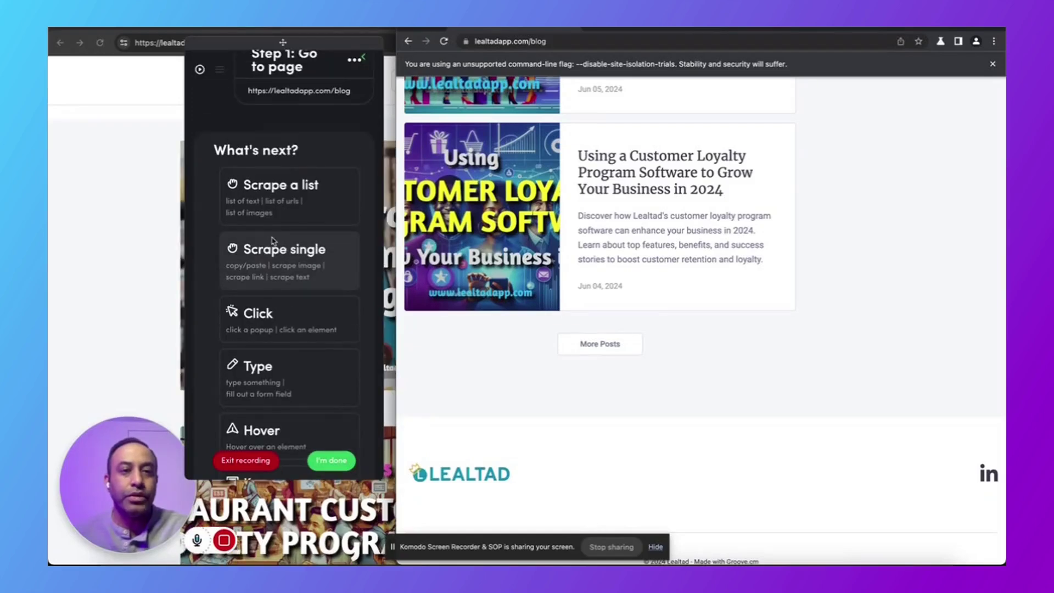
pyautogui.scroll(-6, 296, 239)
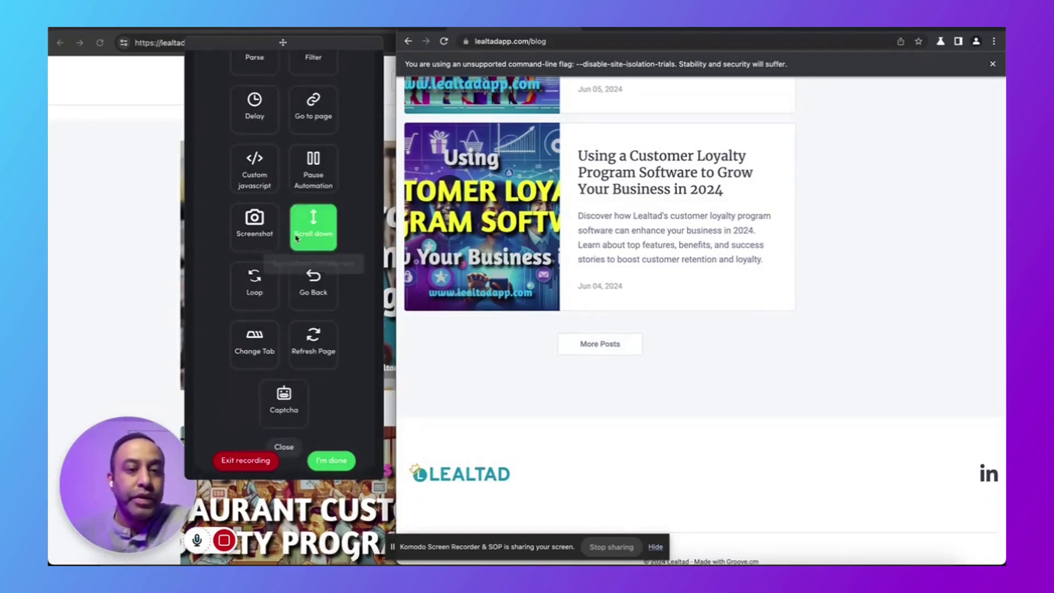
pyautogui.scroll(12, 296, 239)
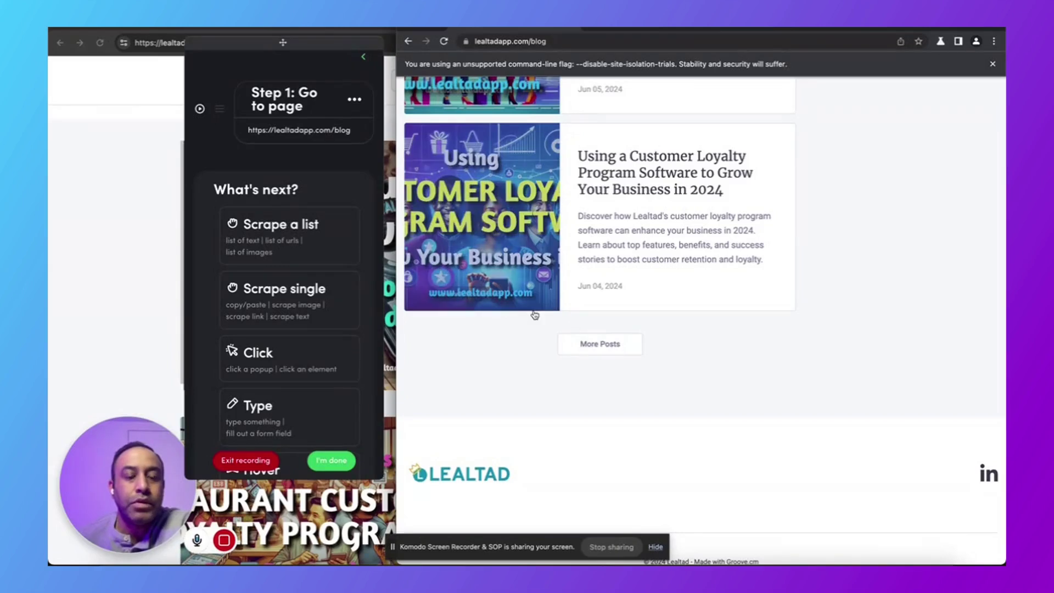
# Record a Click step on the blog's More Posts button as Step 2 and confirm it
pyautogui.click(286, 358)
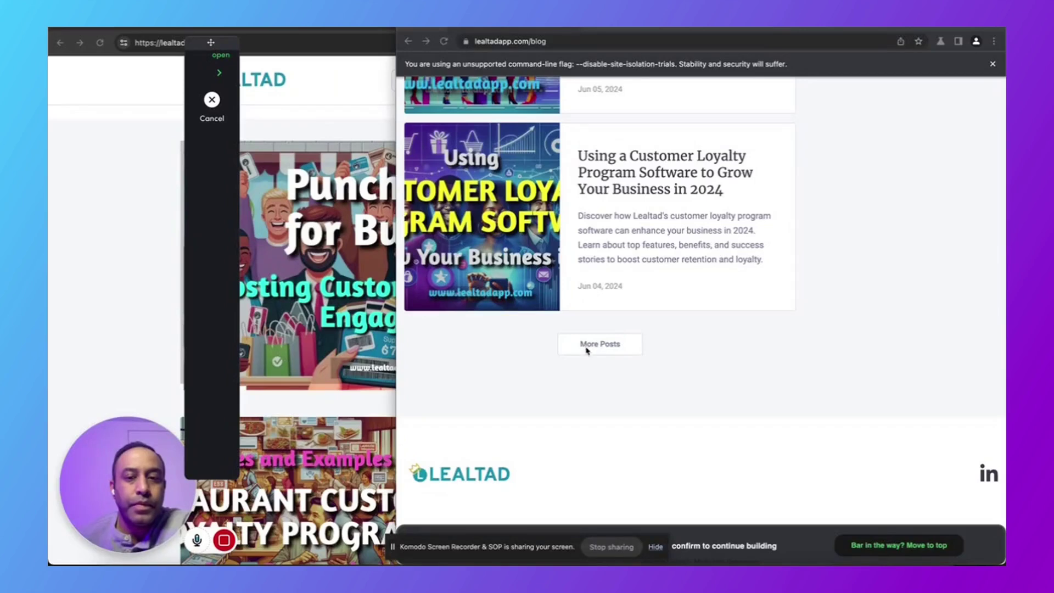
pyautogui.click(610, 347)
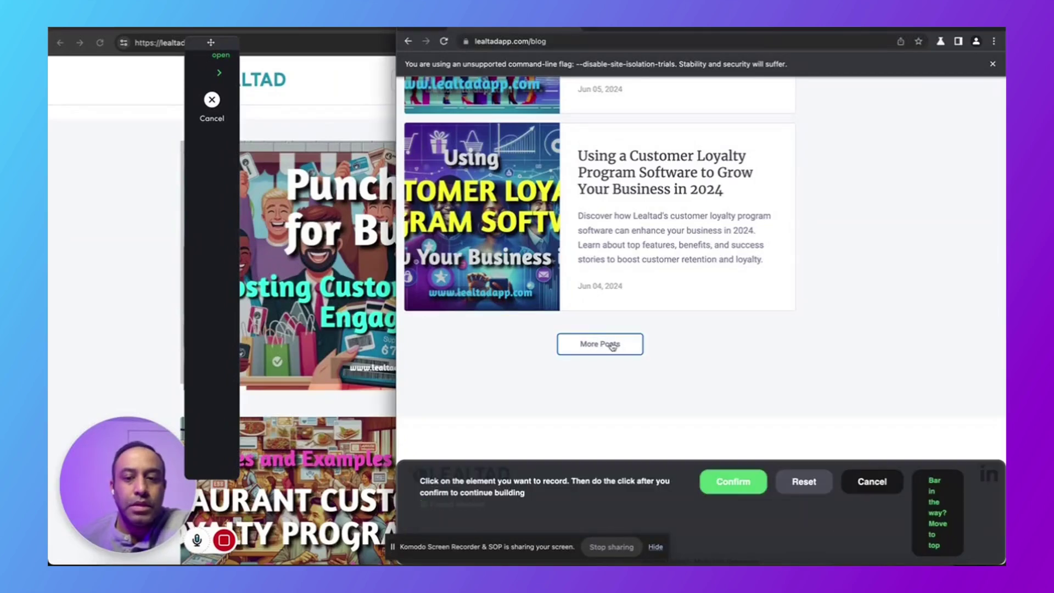
pyautogui.click(736, 484)
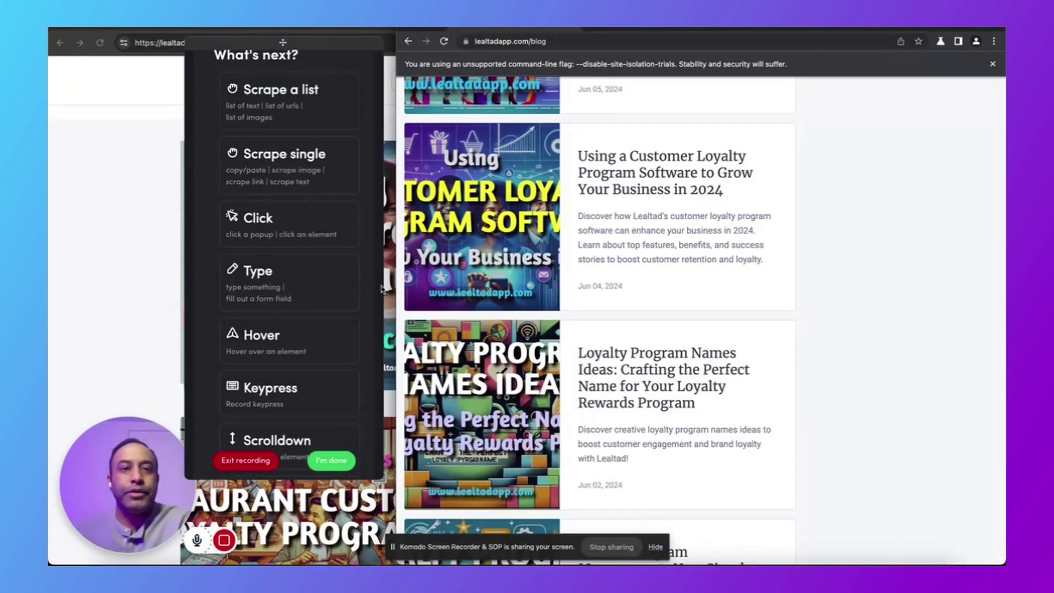
# Duplicate the More Posts click step four times so the clicks run from Step 2 to Step 6
pyautogui.scroll(3, 303, 235)
pyautogui.click(355, 198)
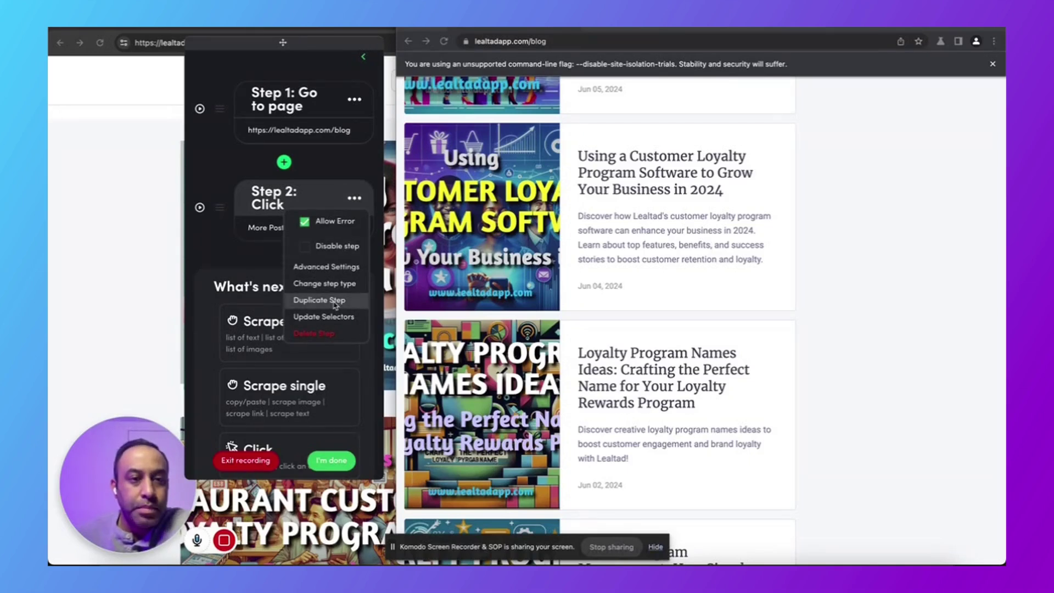
pyautogui.scroll(-3, 330, 246)
pyautogui.scroll(-10, 330, 247)
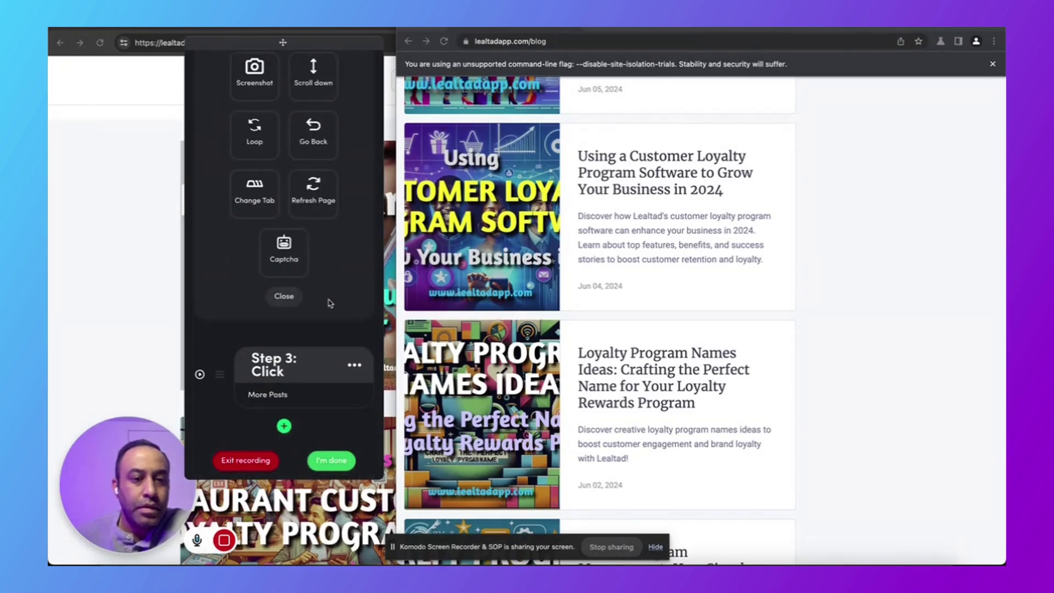
pyautogui.click(355, 365)
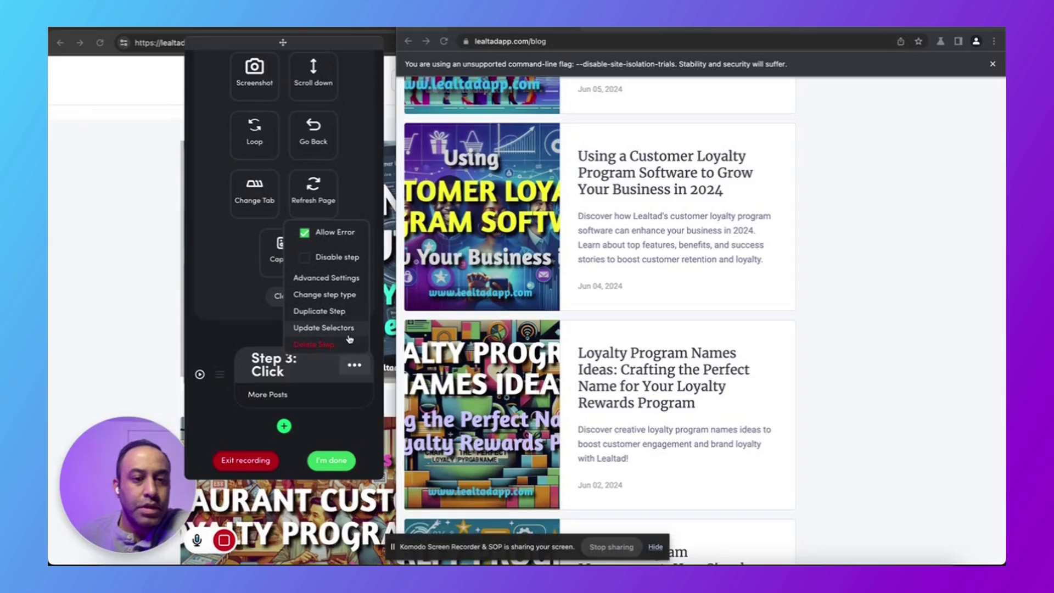
pyautogui.click(337, 312)
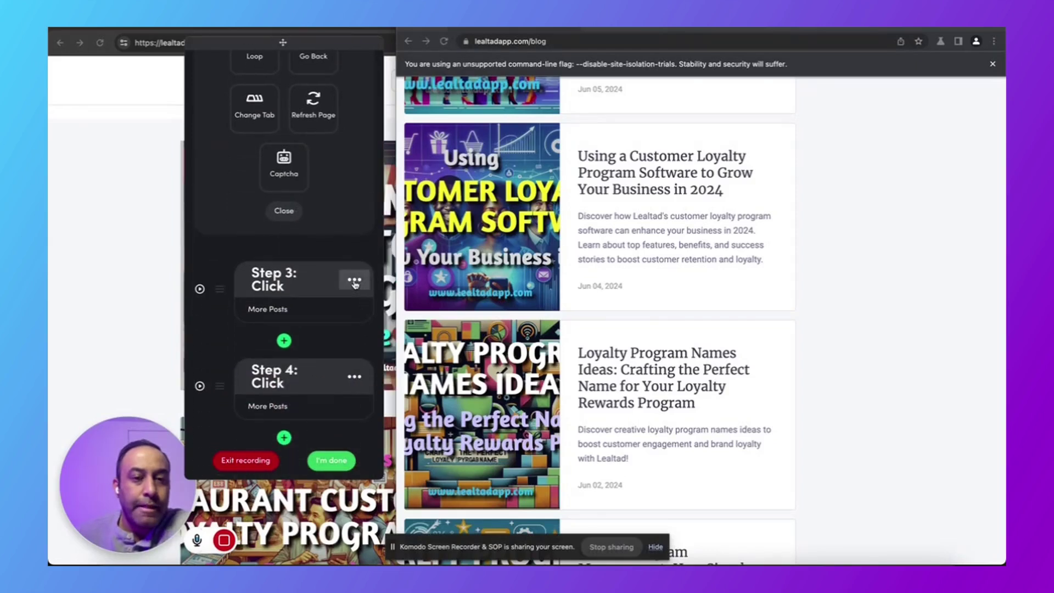
pyautogui.click(354, 377)
pyautogui.click(341, 323)
pyautogui.scroll(-15, 531, 365)
pyautogui.scroll(-2, 360, 341)
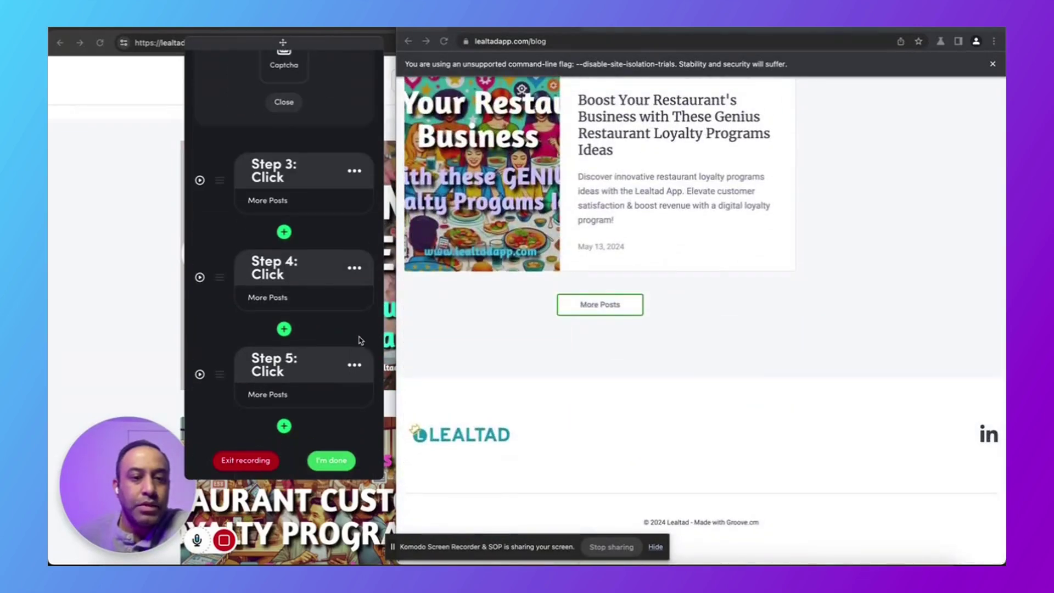
pyautogui.click(354, 365)
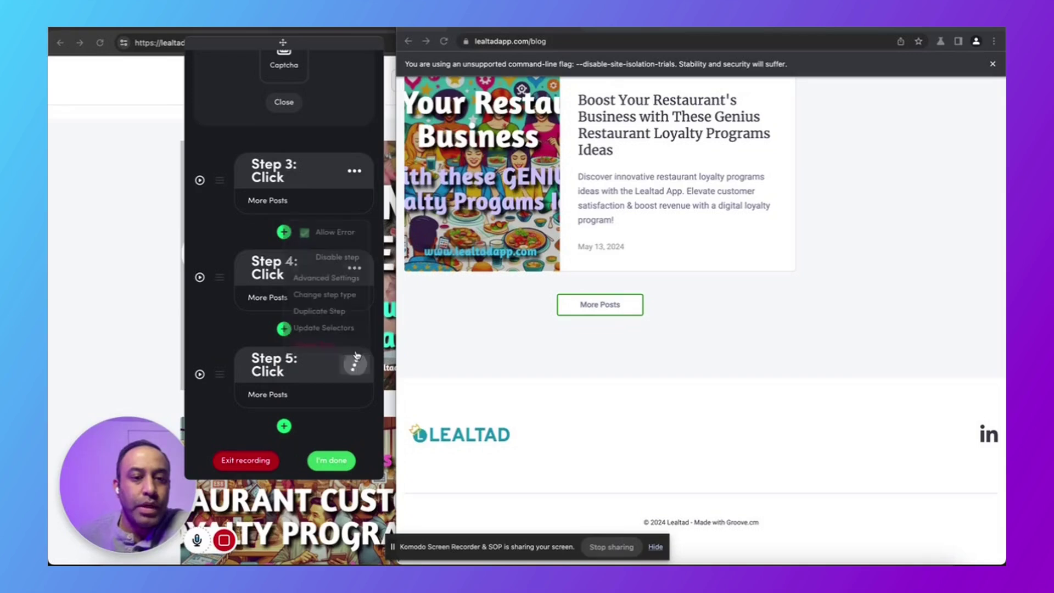
pyautogui.click(343, 312)
pyautogui.scroll(-2, 352, 363)
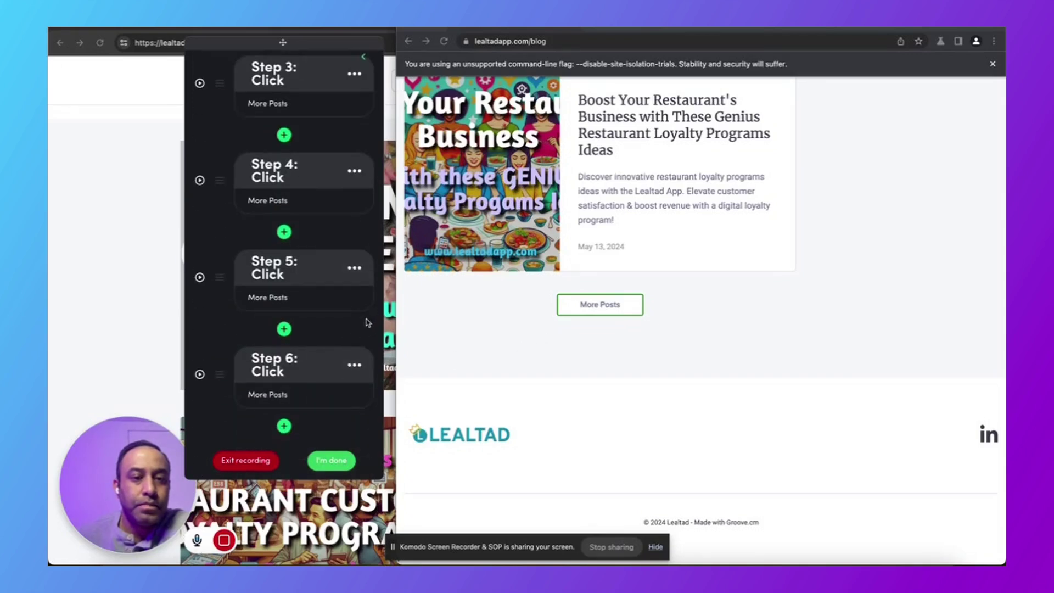
# Duplicate the More Posts click step four more times, extending the sequence from Step 6 to Step 10
pyautogui.scroll(15, 368, 323)
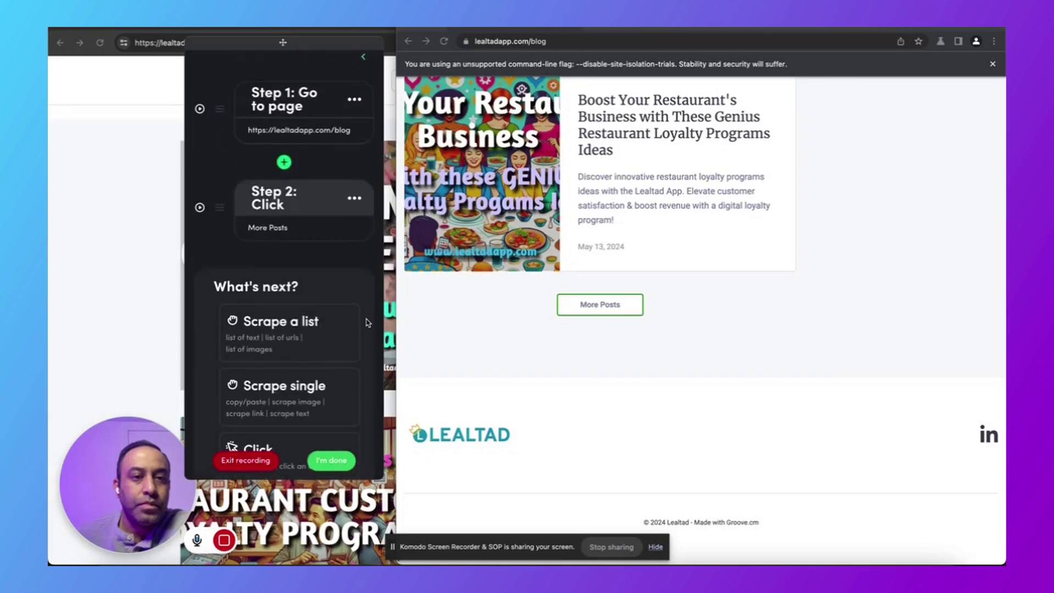
pyautogui.scroll(-15, 368, 323)
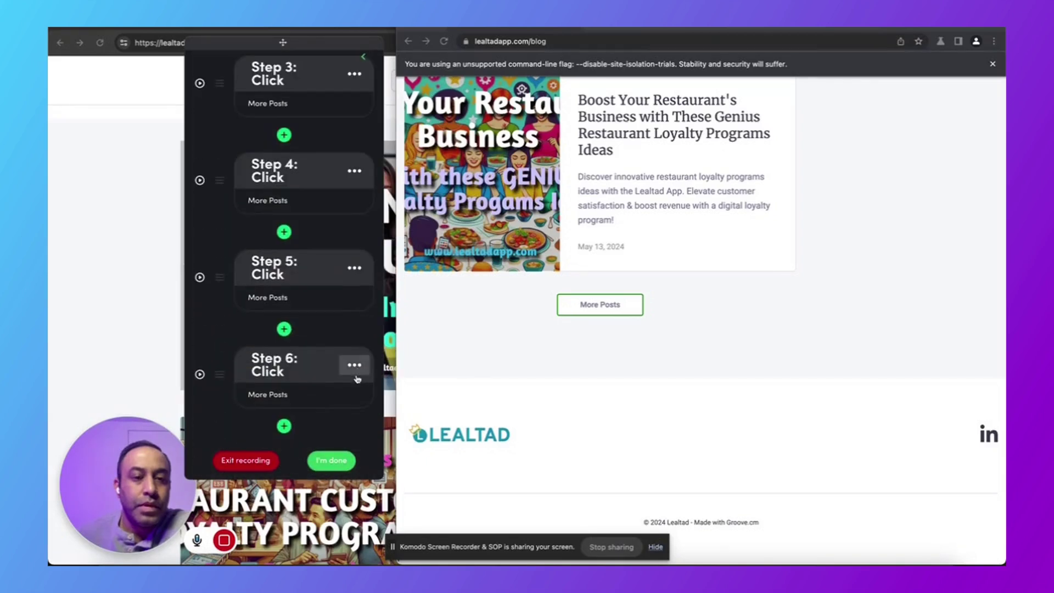
pyautogui.click(354, 367)
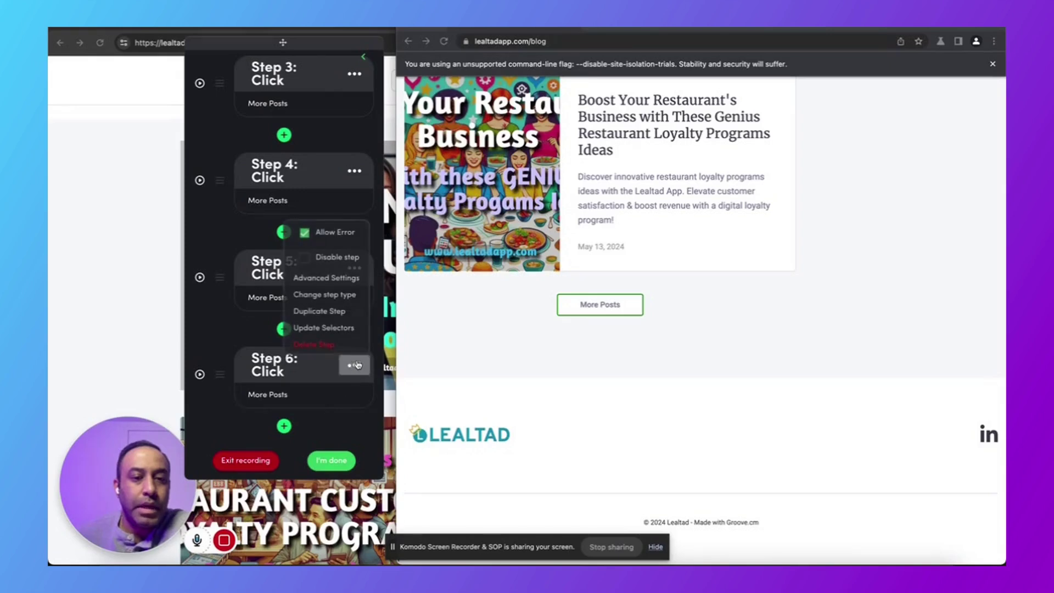
pyautogui.click(332, 309)
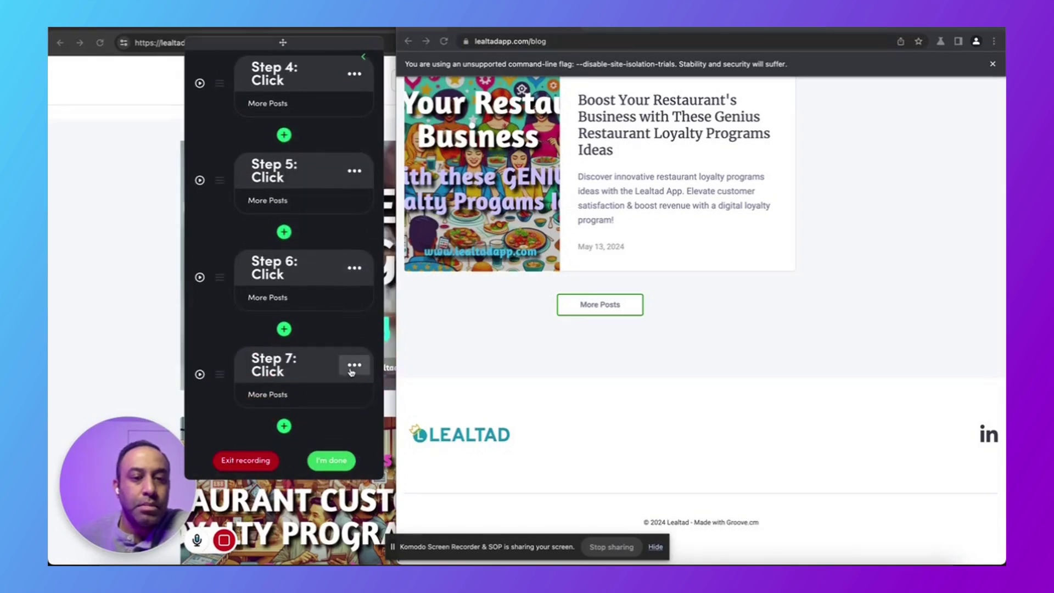
pyautogui.click(354, 366)
pyautogui.click(341, 312)
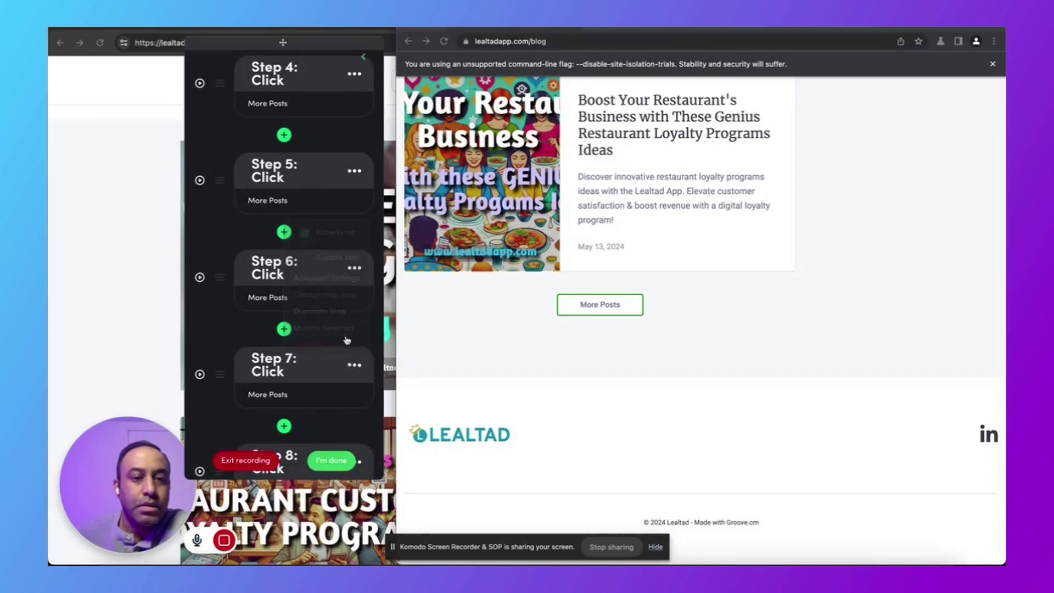
pyautogui.click(355, 367)
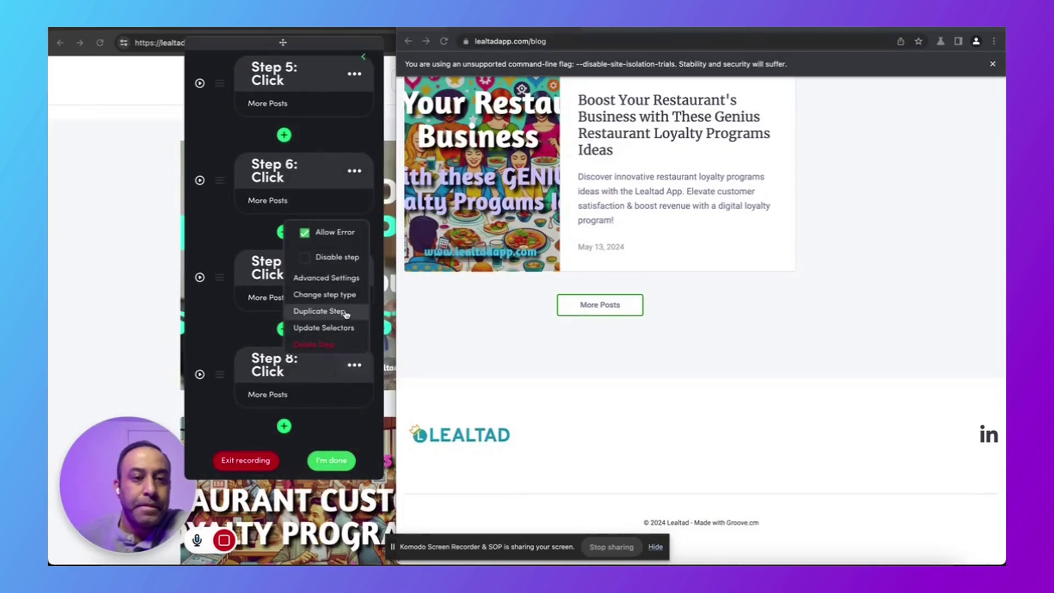
pyautogui.click(341, 309)
pyautogui.click(355, 366)
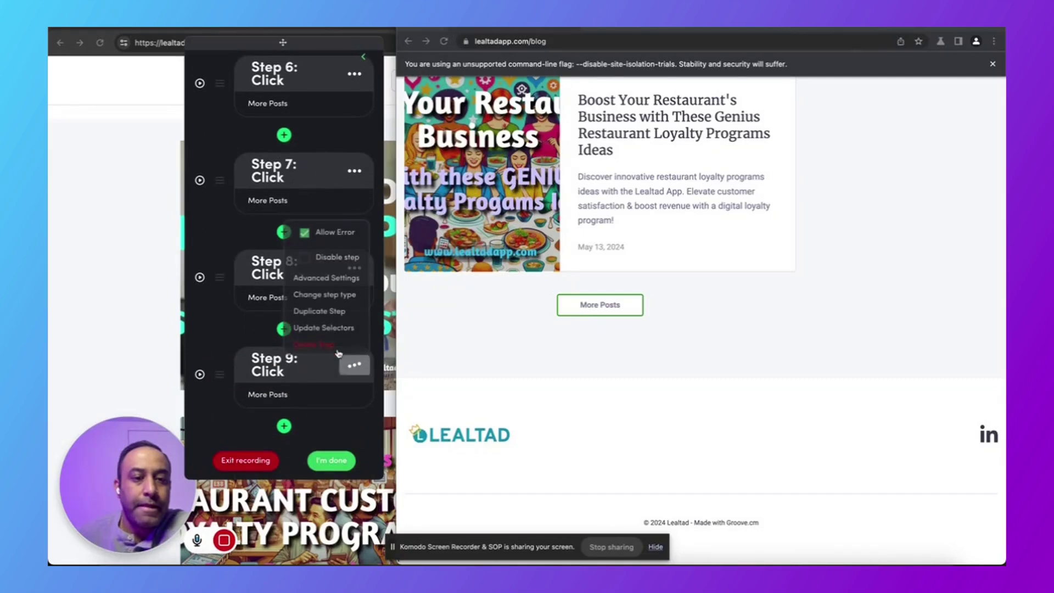
pyautogui.click(339, 309)
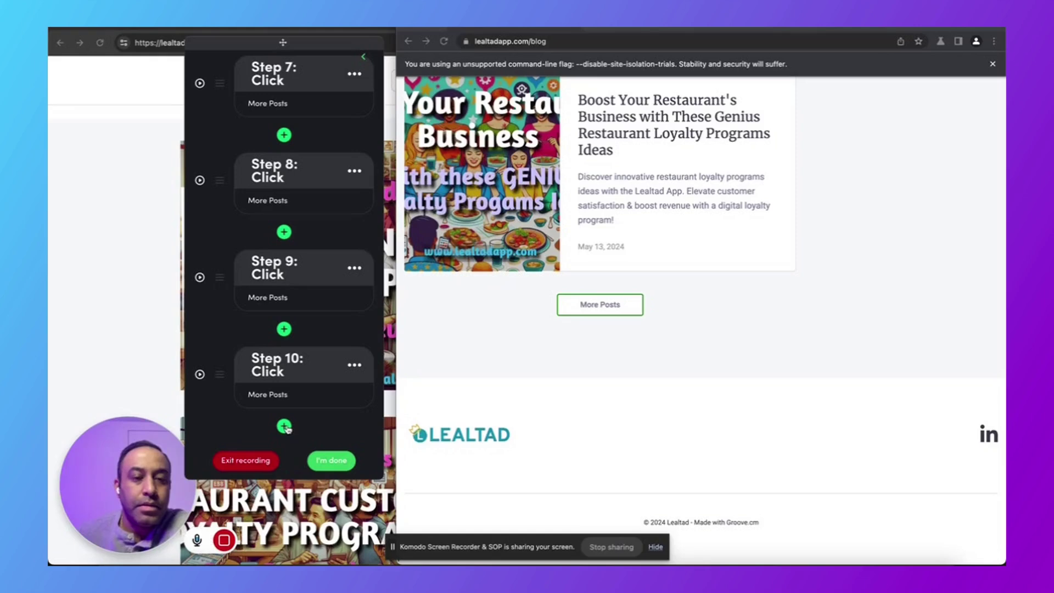
# Insert a Scrape a list step directly after the Step 10 More Posts click
pyautogui.click(284, 427)
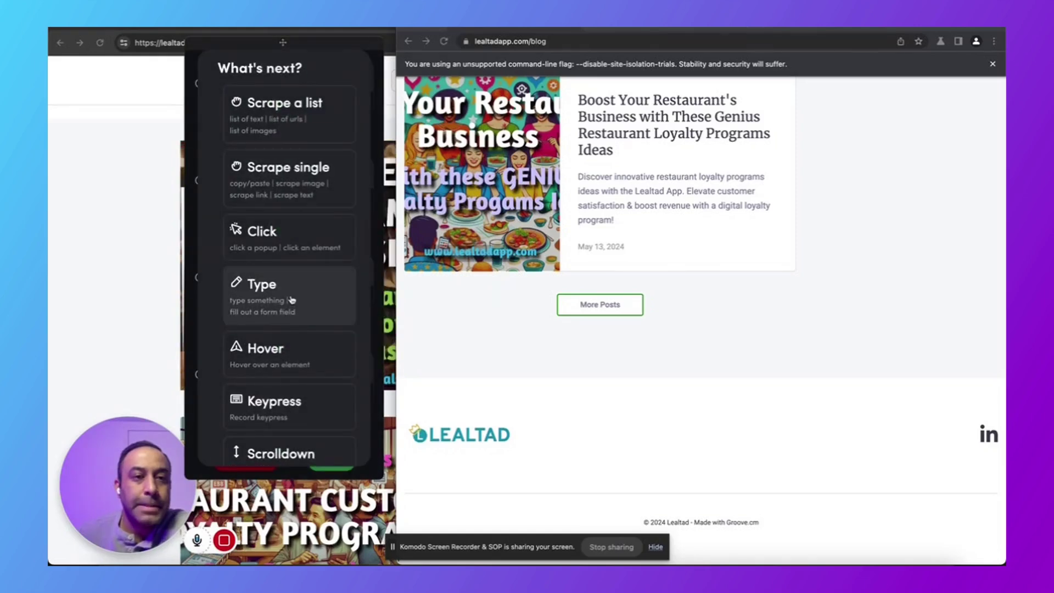
pyautogui.scroll(15, 741, 318)
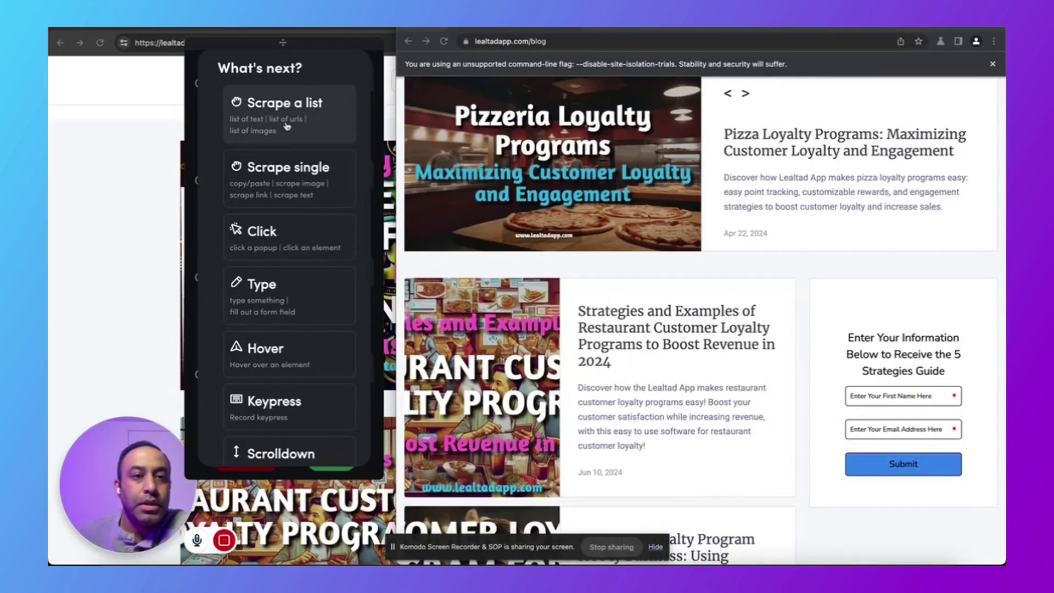
pyautogui.click(287, 126)
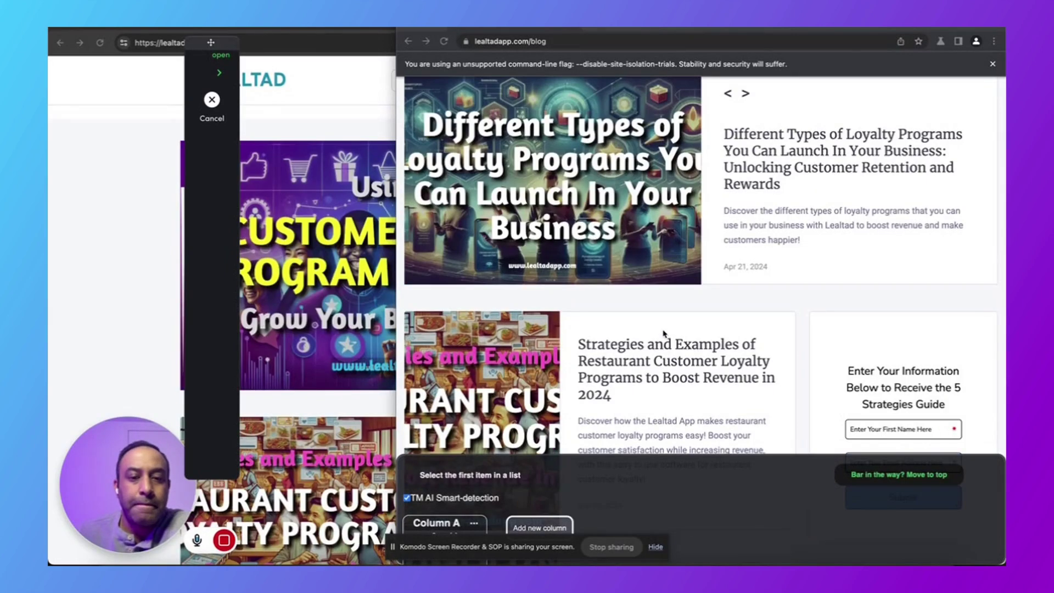
# Select the first two post titles in the vertical blog list so Column A captures all the titles
pyautogui.scroll(-1, 665, 474)
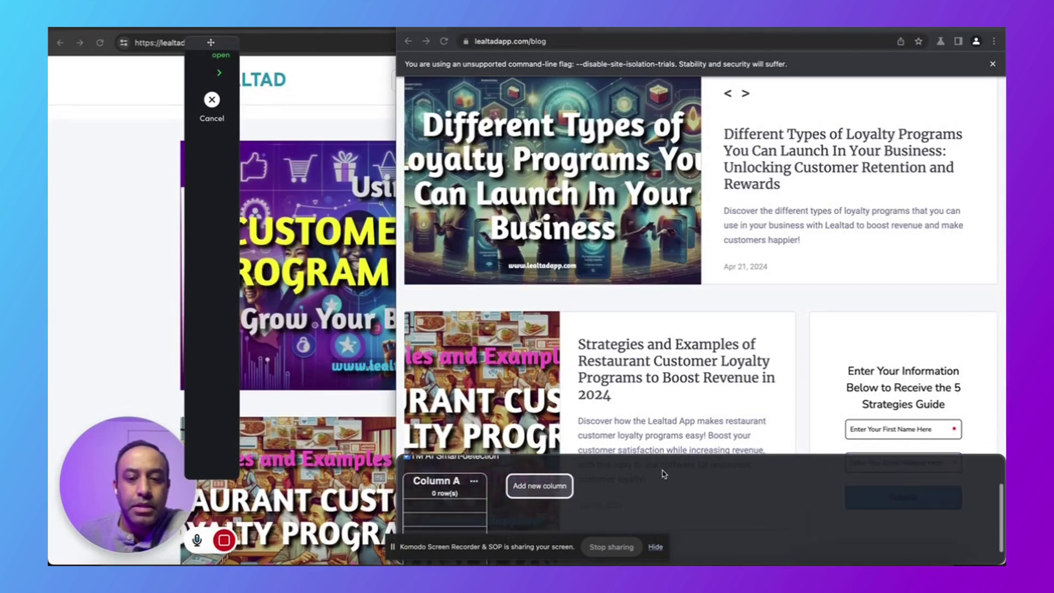
pyautogui.click(675, 367)
pyautogui.scroll(-4, 674, 367)
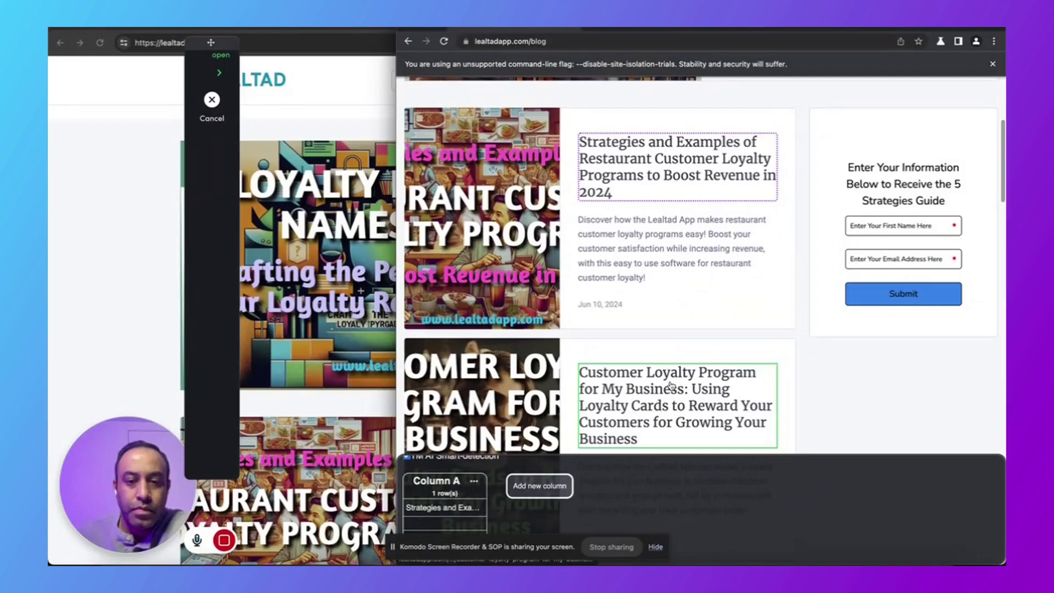
pyautogui.click(671, 386)
pyautogui.scroll(2, 661, 385)
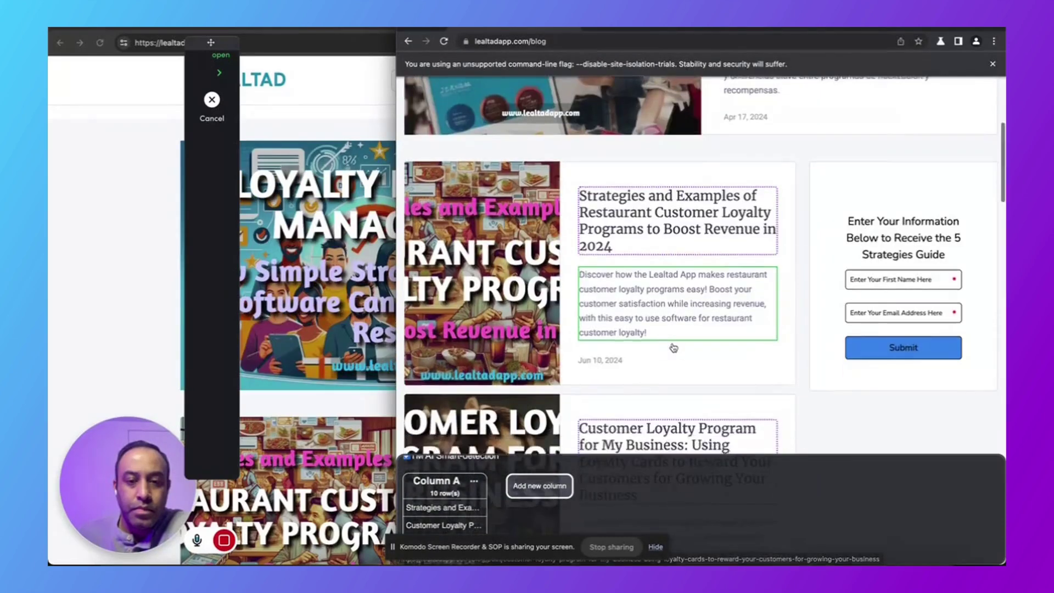
pyautogui.scroll(-4, 667, 368)
pyautogui.scroll(-4, 674, 347)
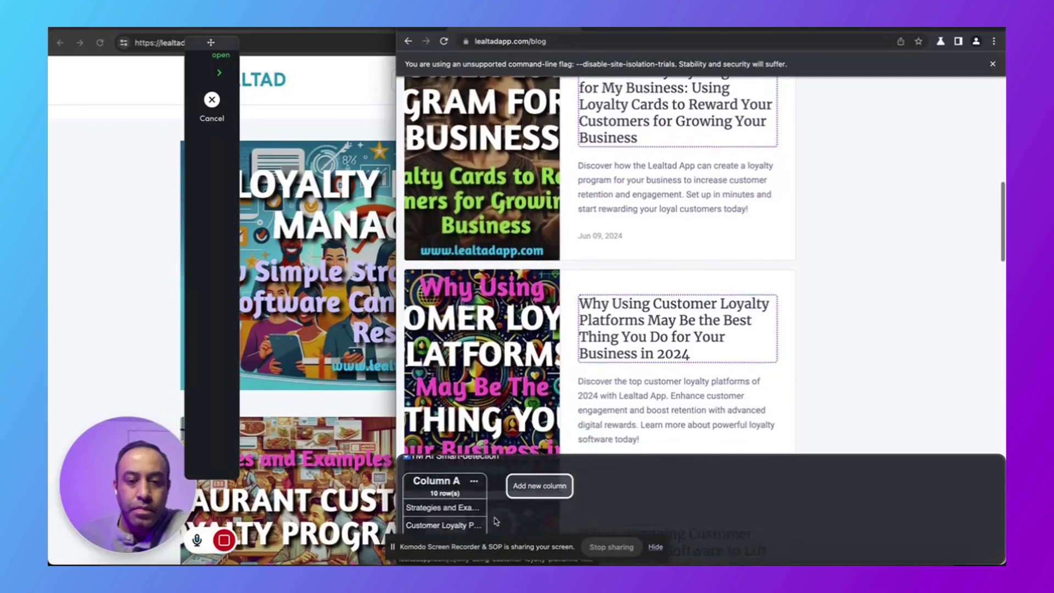
pyautogui.scroll(-1, 459, 522)
pyautogui.scroll(1, 459, 521)
pyautogui.scroll(-1, 500, 454)
# Add Column B to the list scrape and capture the meta descriptions of the posts in the vertical list
pyautogui.click(540, 482)
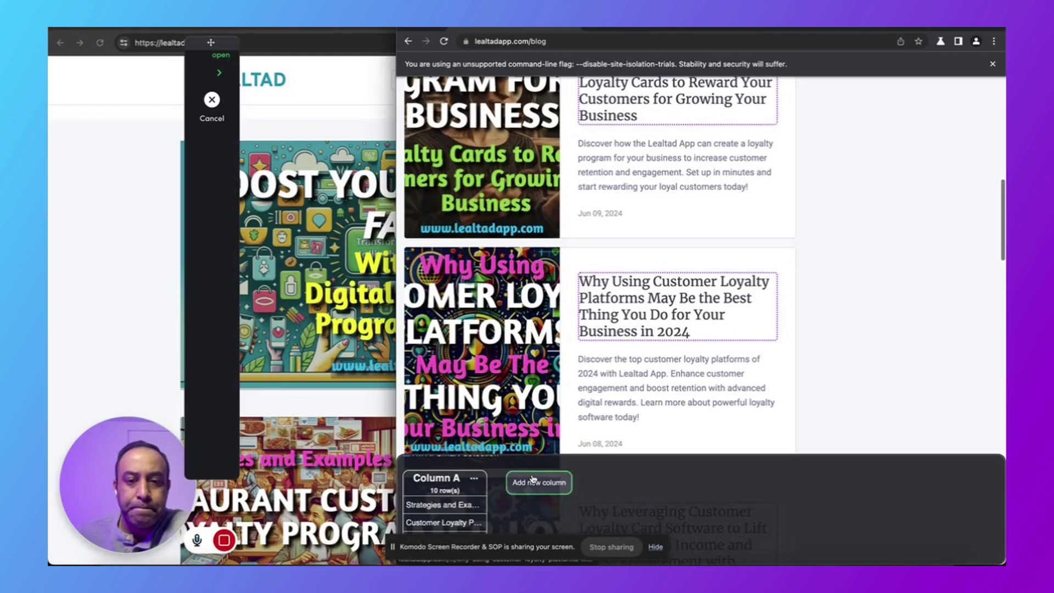
pyautogui.scroll(4, 623, 379)
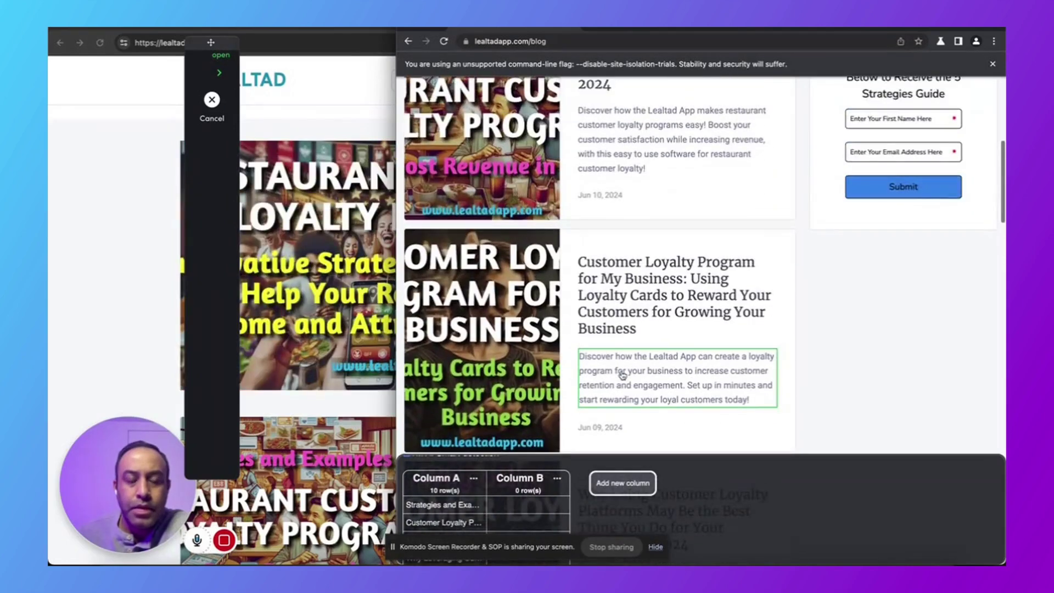
pyautogui.scroll(5, 623, 395)
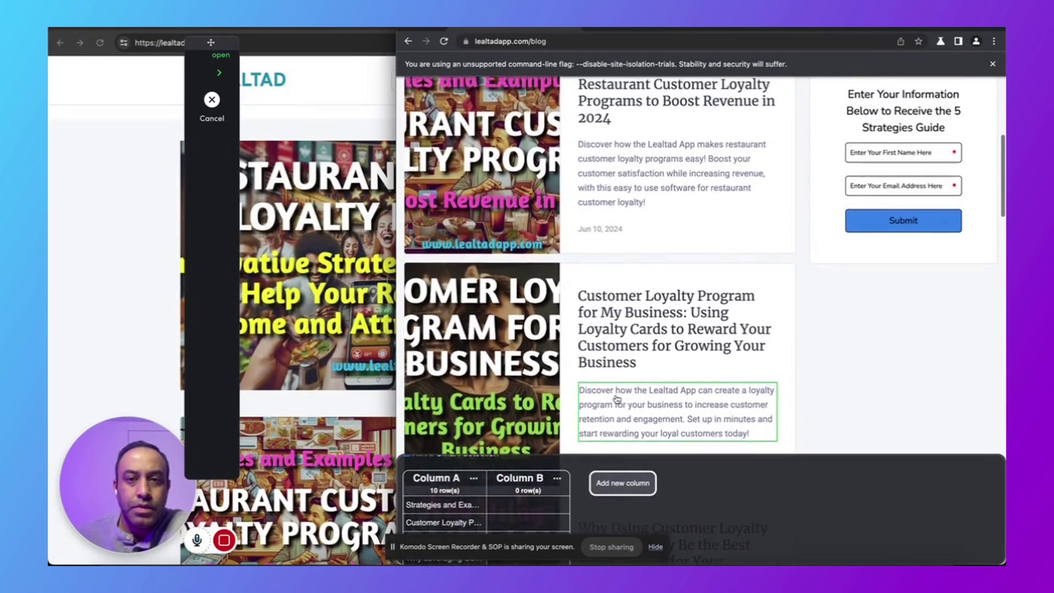
pyautogui.click(616, 388)
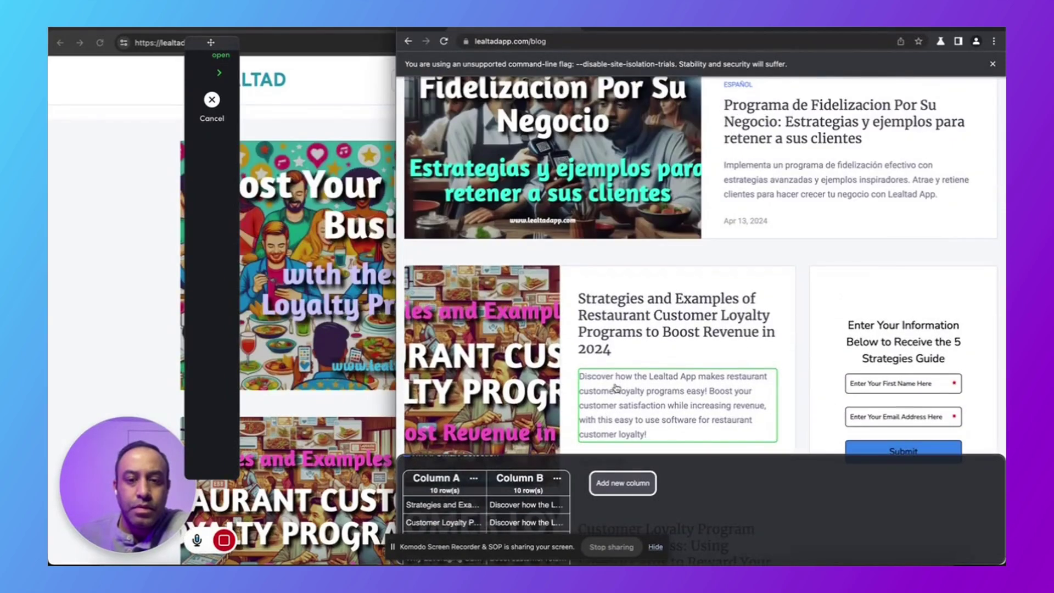
# Check the selected descriptions down the list, and add Column C to capture the posts' publish dates
pyautogui.scroll(-3, 616, 389)
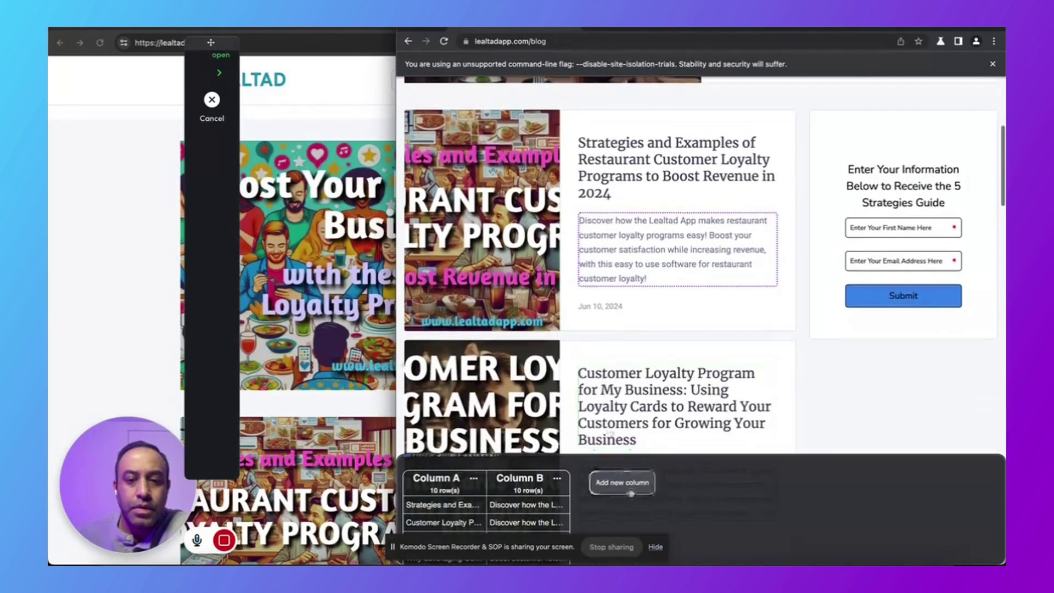
pyautogui.scroll(-6, 621, 483)
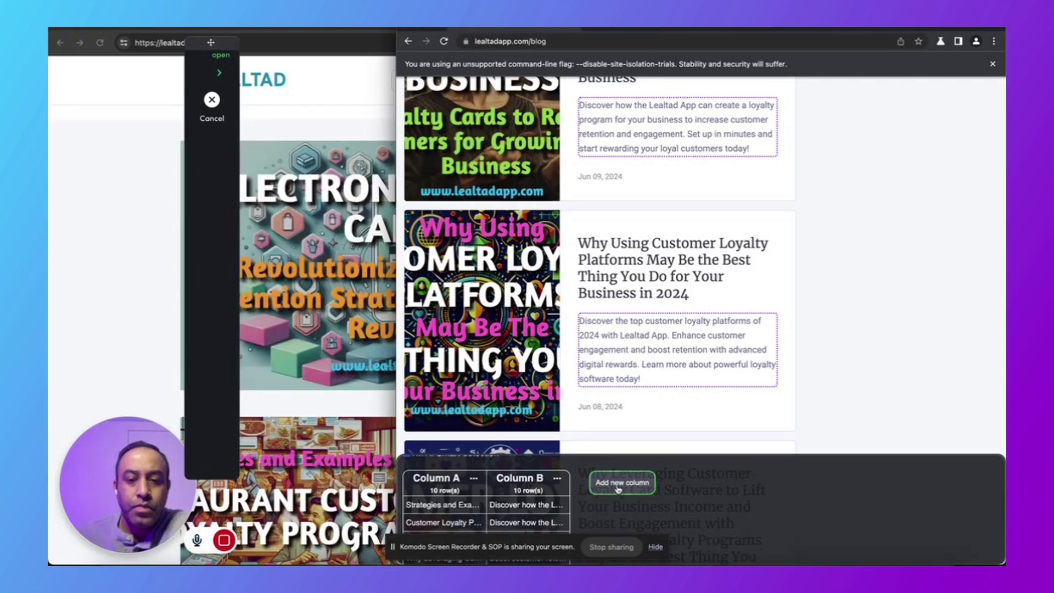
pyautogui.click(619, 483)
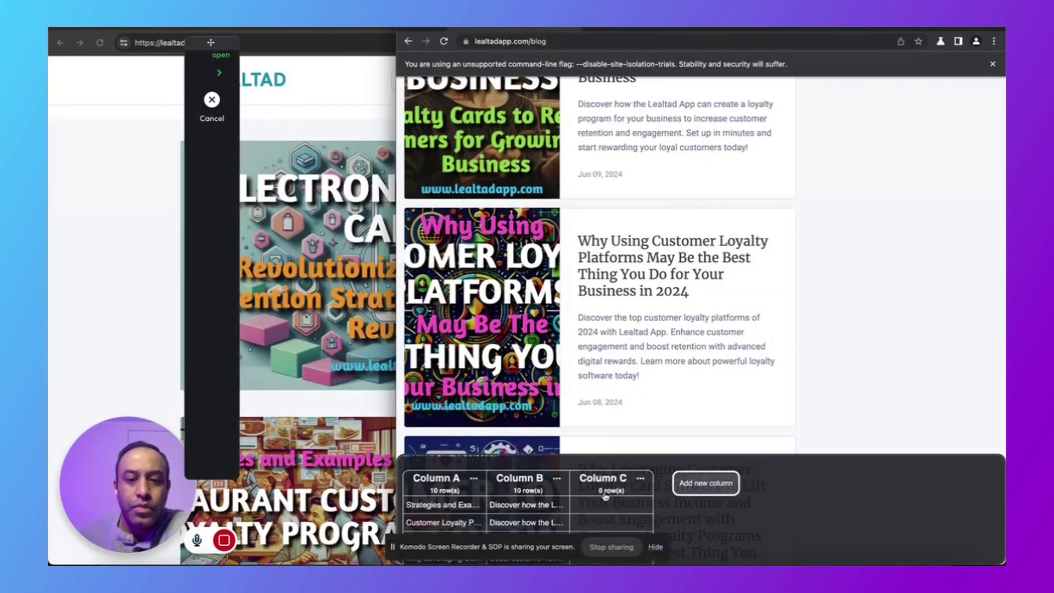
pyautogui.scroll(10, 601, 396)
pyautogui.scroll(-3, 605, 397)
pyautogui.click(599, 293)
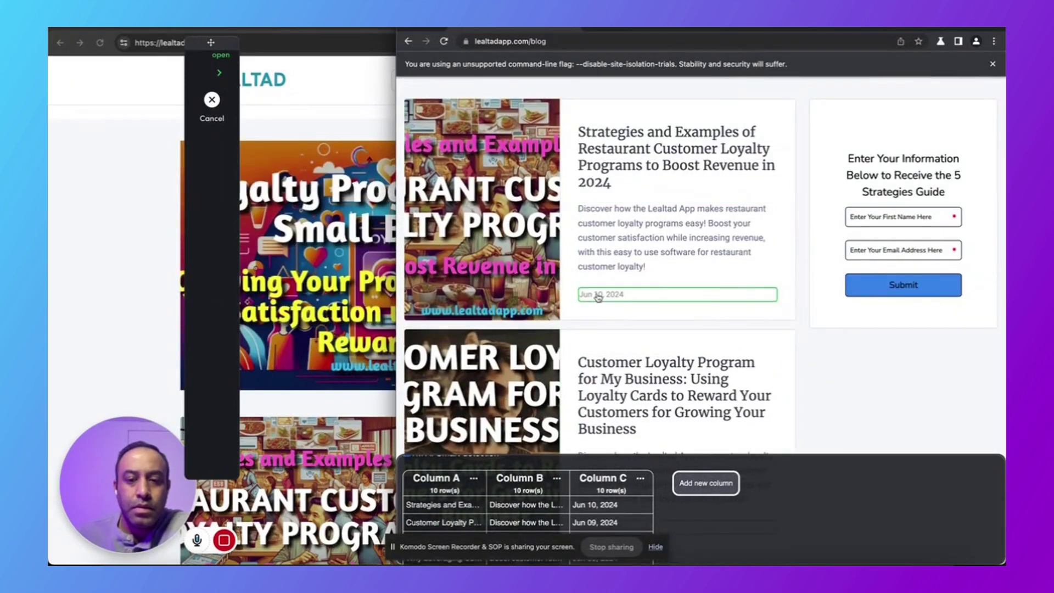
# Add Column D from the featured images in the vertical post list and set the column to Scrape Image
pyautogui.click(706, 483)
pyautogui.scroll(5, 615, 365)
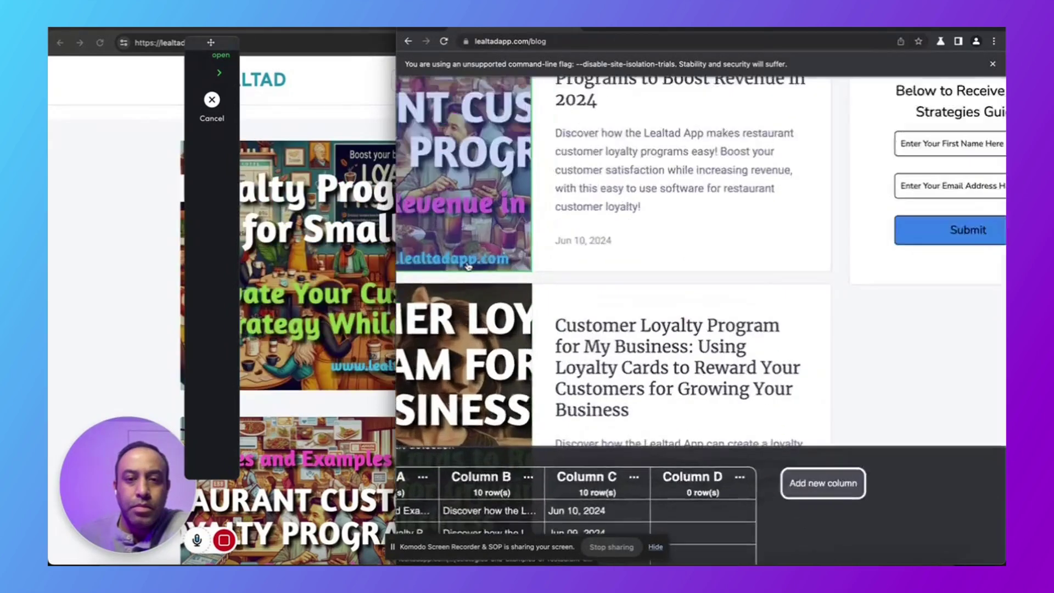
pyautogui.scroll(-5, 596, 330)
pyautogui.scroll(3, 502, 215)
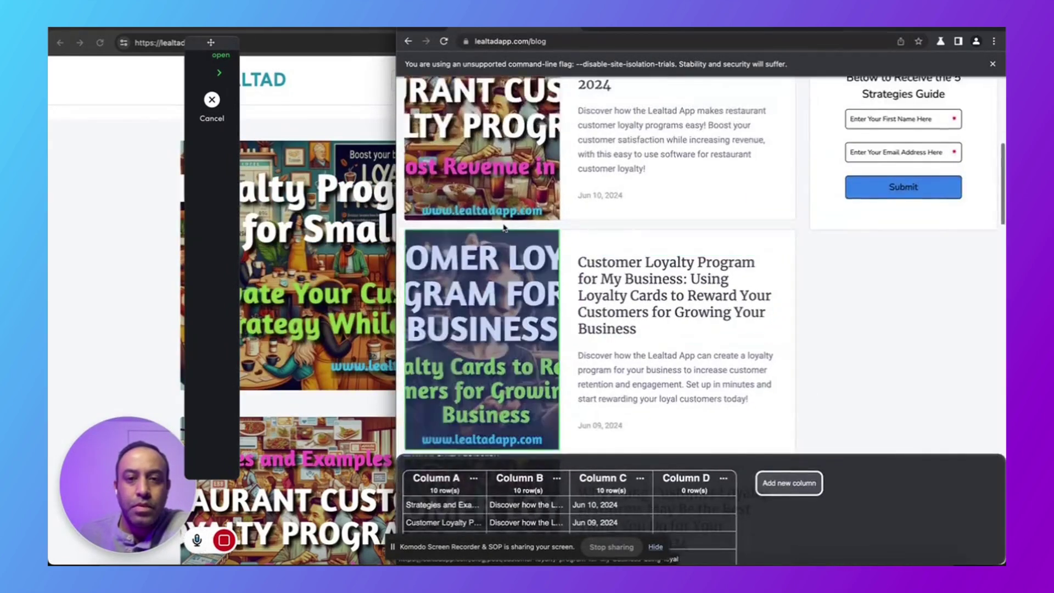
pyautogui.click(501, 214)
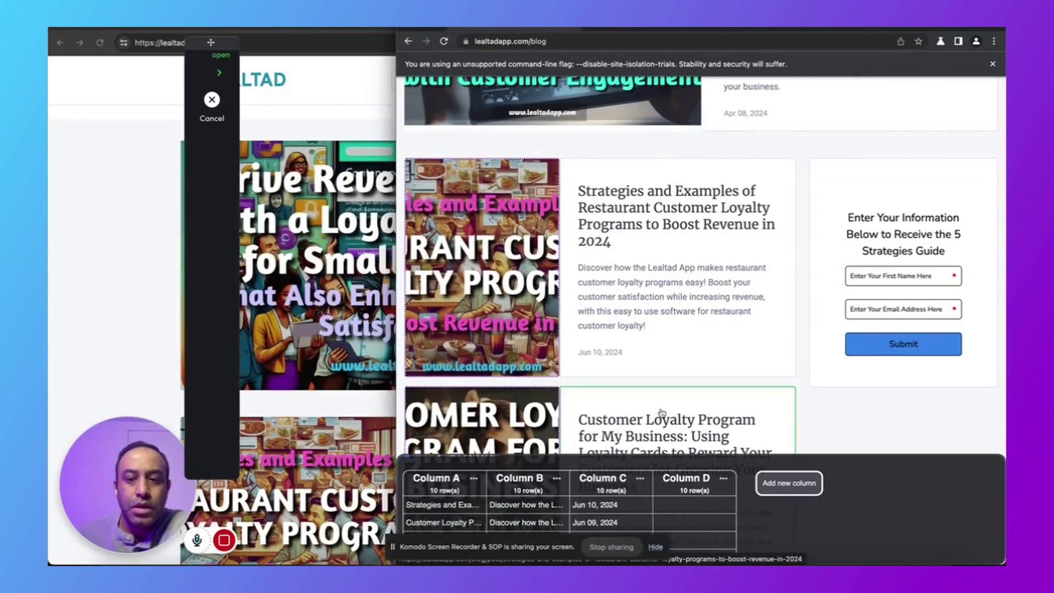
pyautogui.click(725, 479)
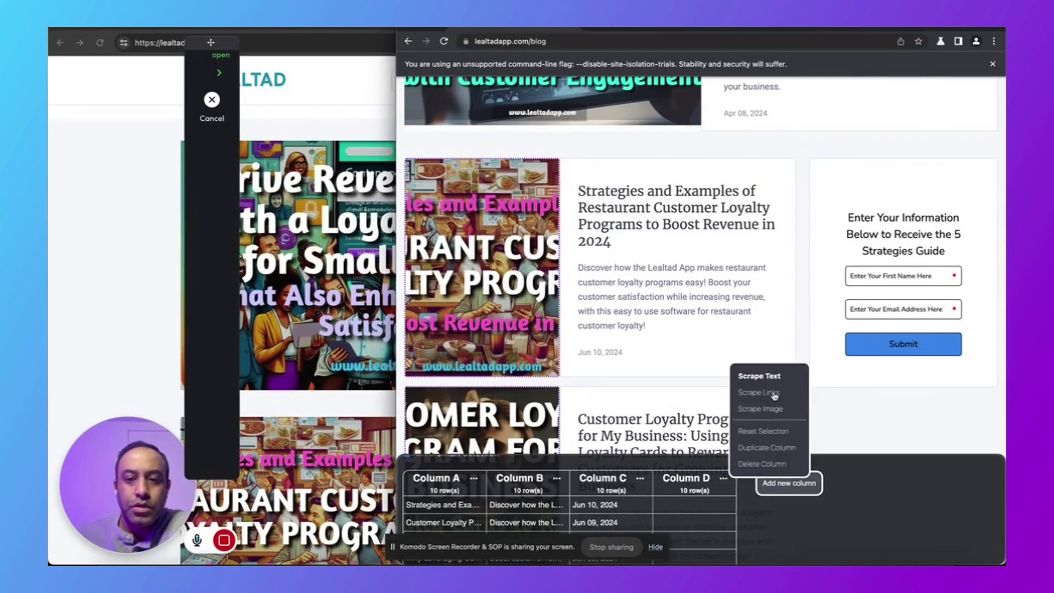
pyautogui.click(762, 409)
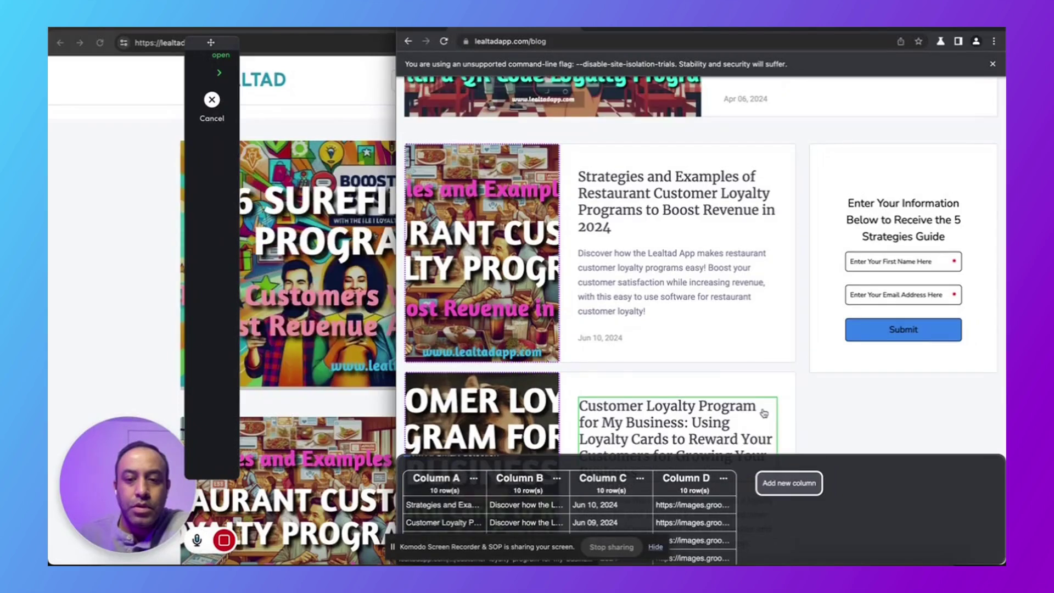
# Finish the recapture and extend the automation's list loop to run from step 1 through step 14
pyautogui.click(790, 483)
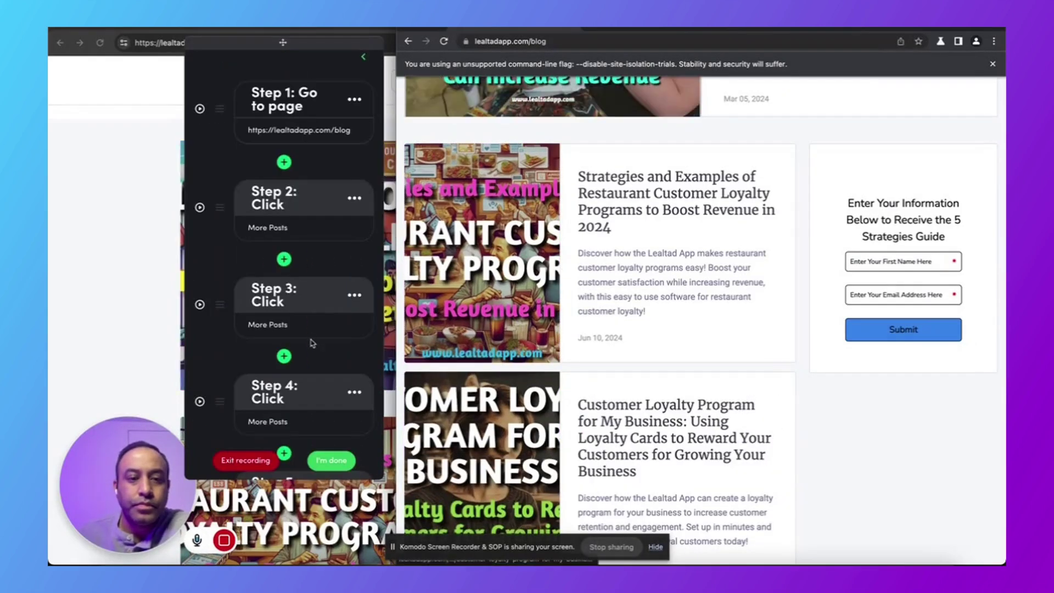
pyautogui.click(331, 461)
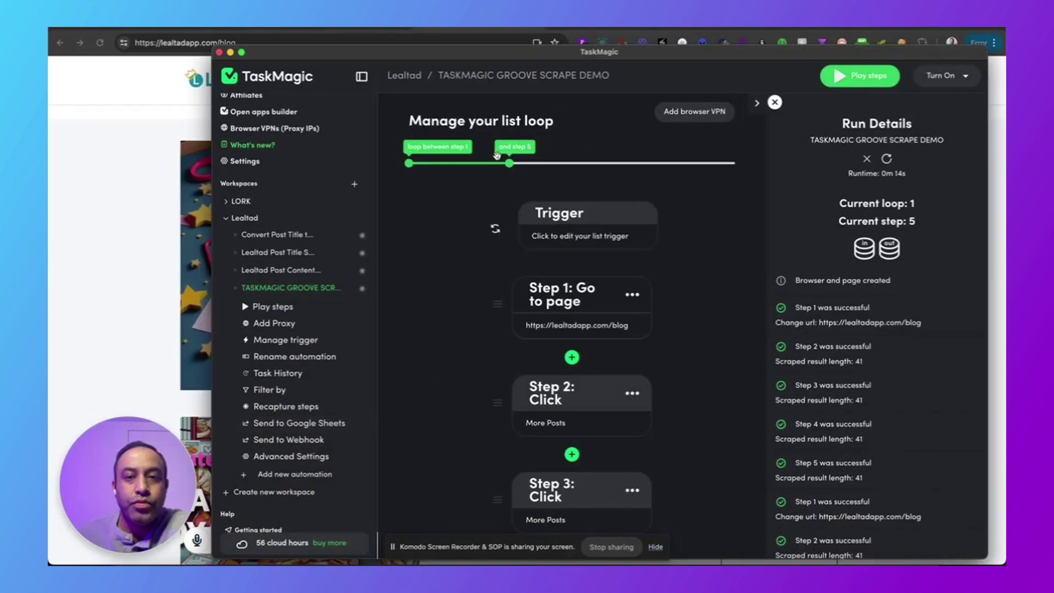
pyautogui.moveTo(510, 163); pyautogui.dragTo(735, 163)
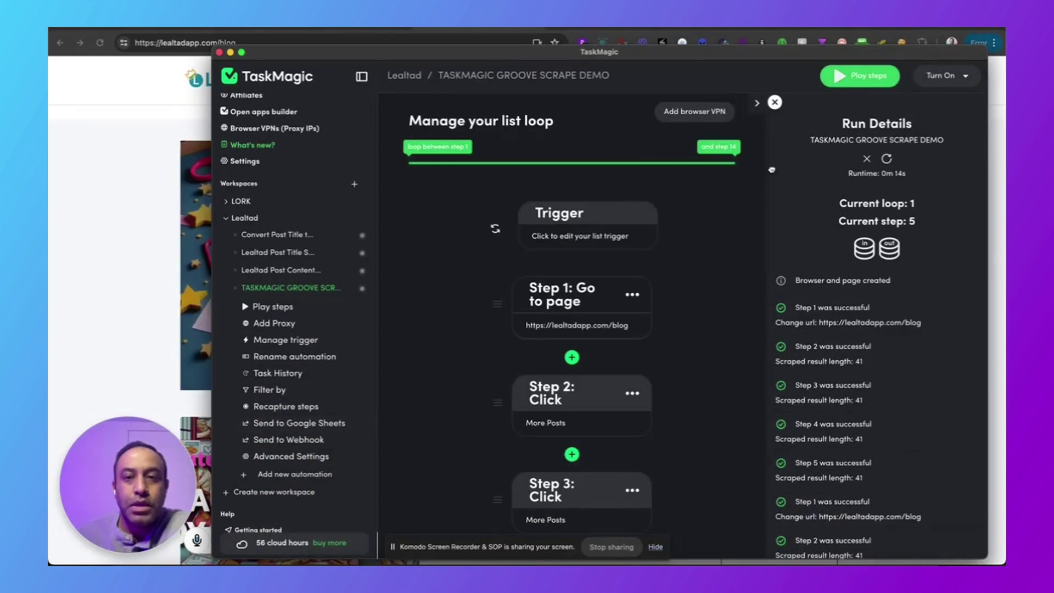
# Review the list trigger and confirm its hourly schedule with a single loop
pyautogui.click(608, 225)
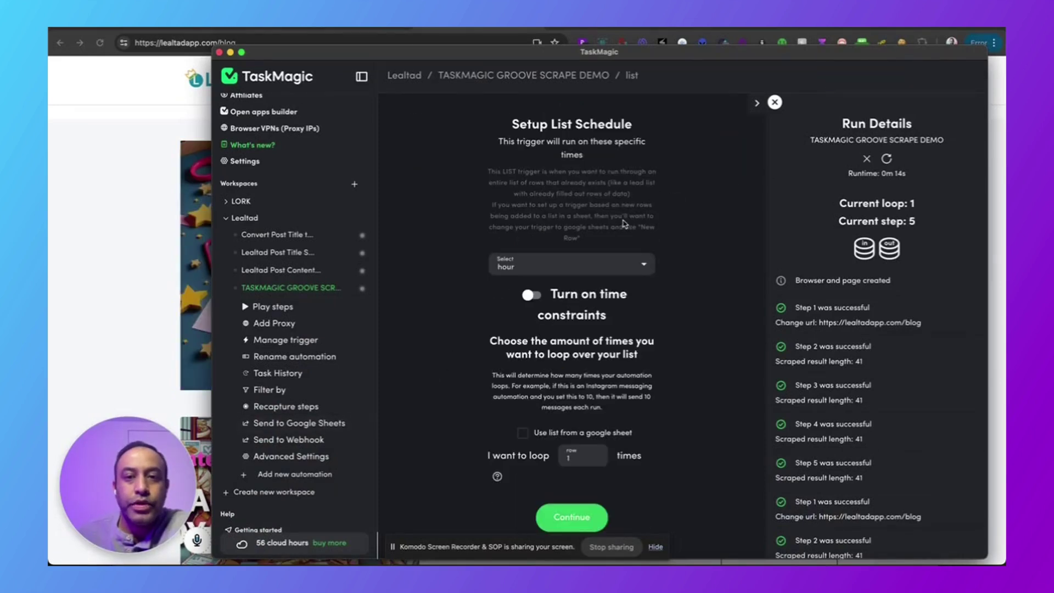
pyautogui.click(571, 517)
pyautogui.scroll(-10, 408, 418)
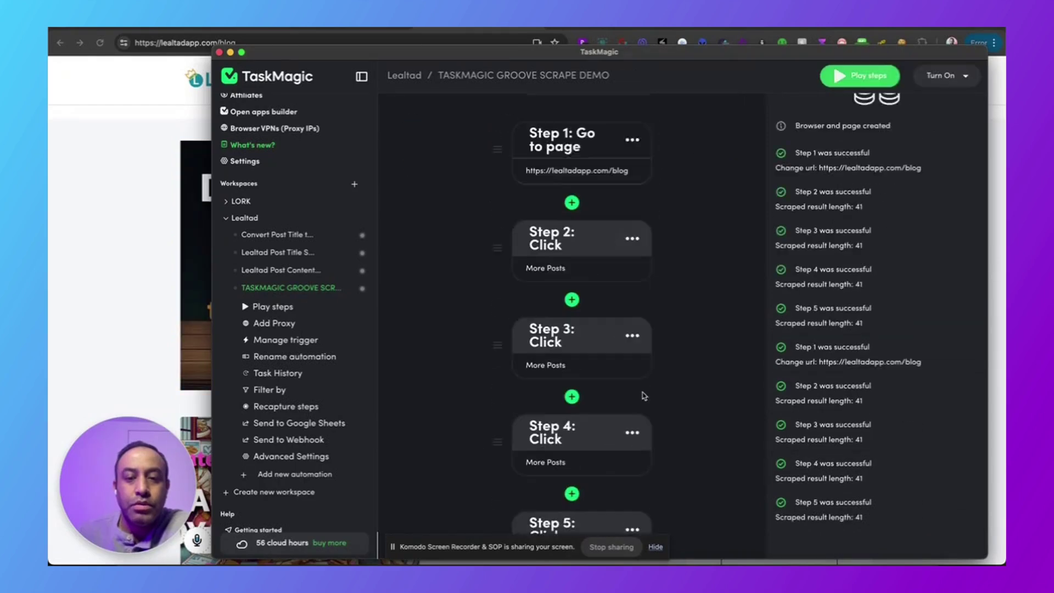
# Review and confirm the Google Sheets export to Sheet1, with steps 11 to 14 mapped to Columns A to D
pyautogui.click(315, 428)
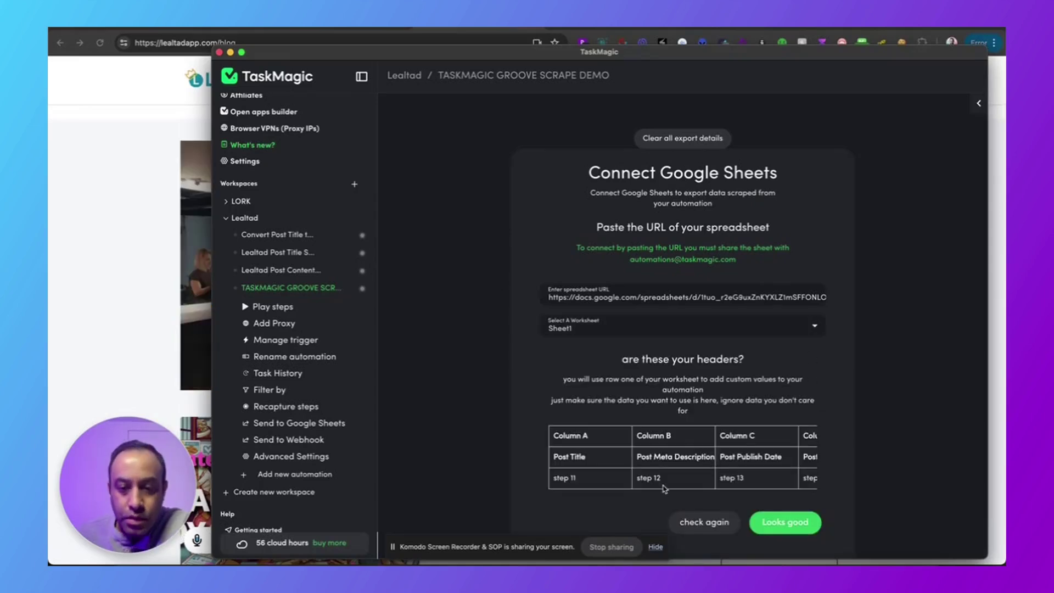
pyautogui.hscroll(3, 598, 479)
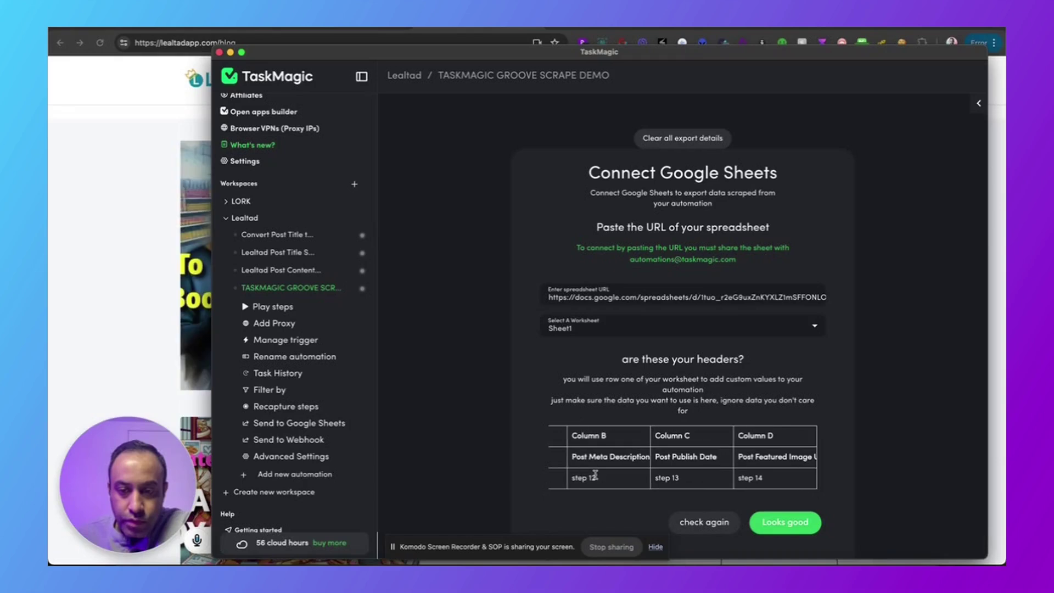
pyautogui.click(759, 521)
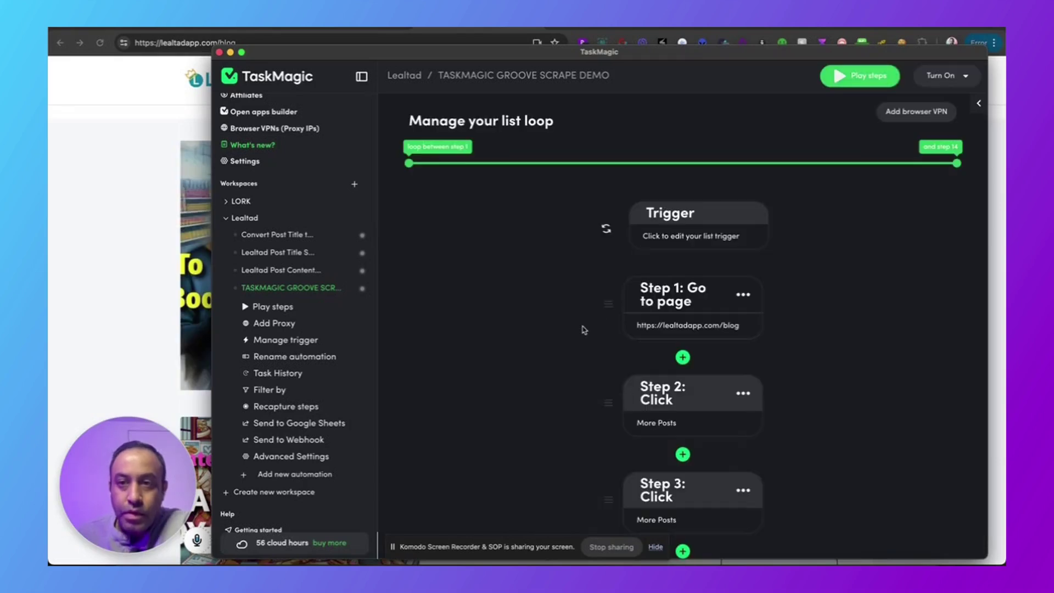
# Run the automation once from the desktop and open the in-progress run from the run history
pyautogui.click(864, 77)
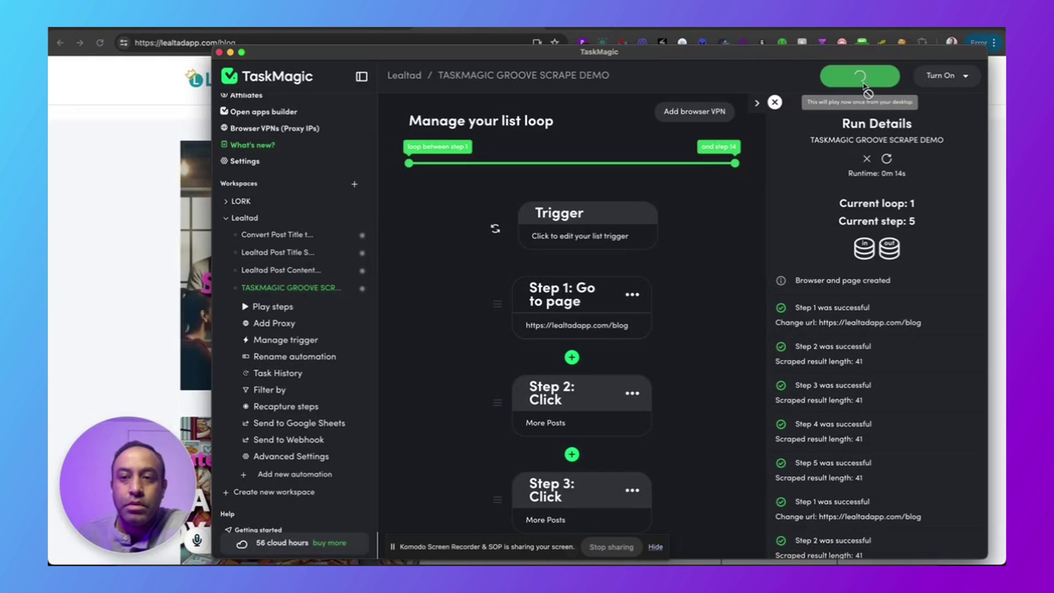
pyautogui.click(775, 103)
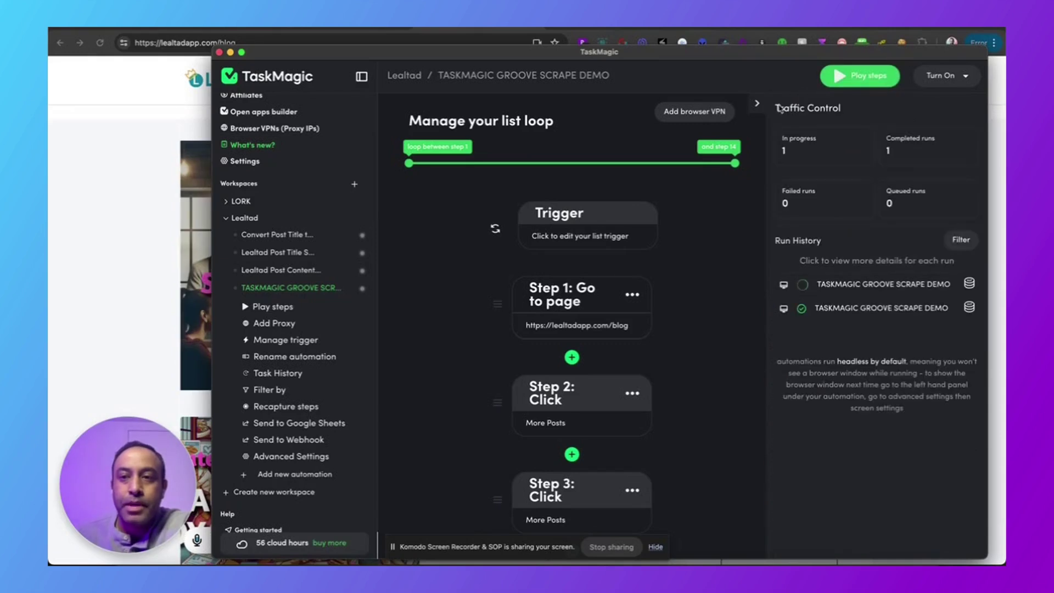
pyautogui.click(853, 284)
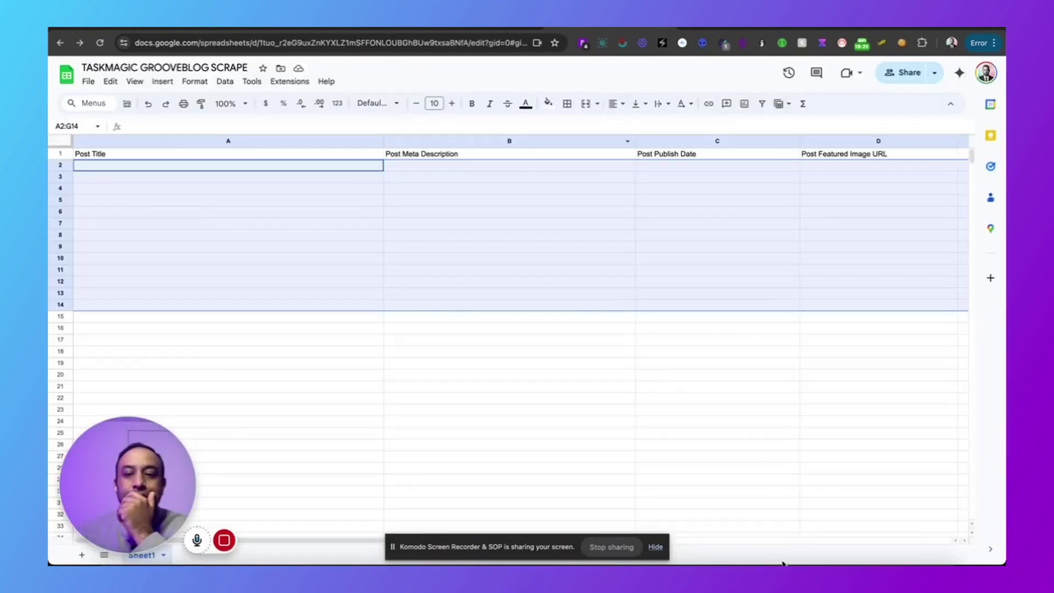
# Check on the running automation, and return to the Google Sheet with cell A19 selected
pyautogui.click(832, 561)
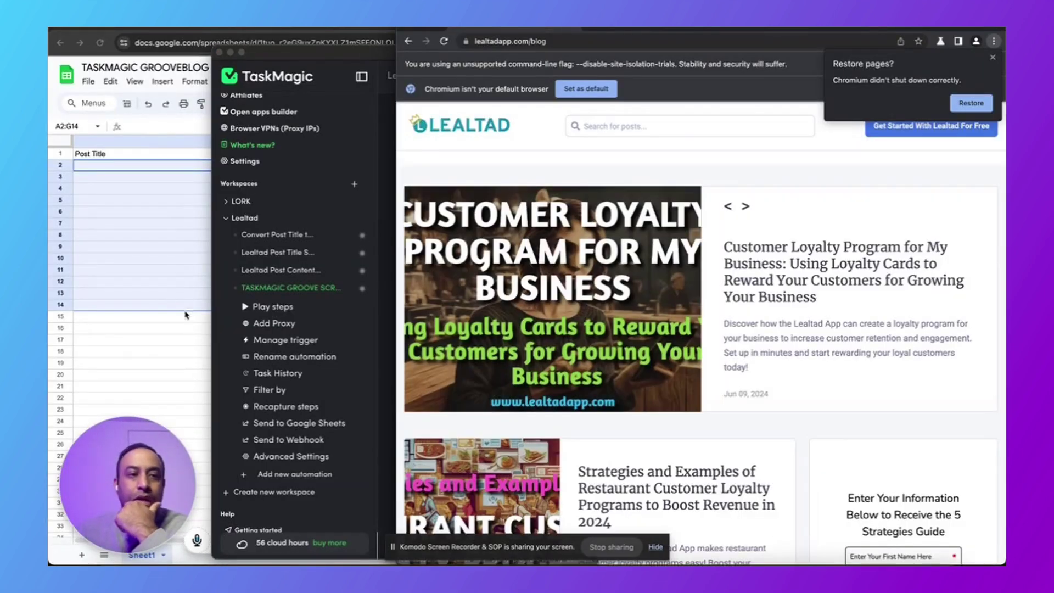
pyautogui.click(181, 369)
pyautogui.click(195, 370)
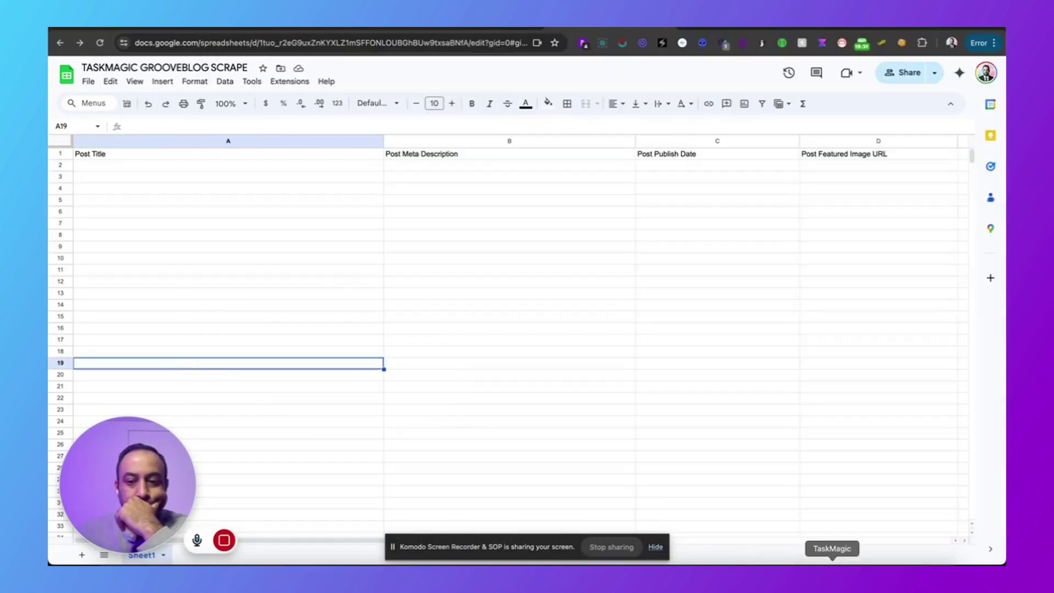
# Bring the automation's browser window to the front and follow the run through the loaded blog posts
pyautogui.click(831, 561)
pyautogui.click(864, 561)
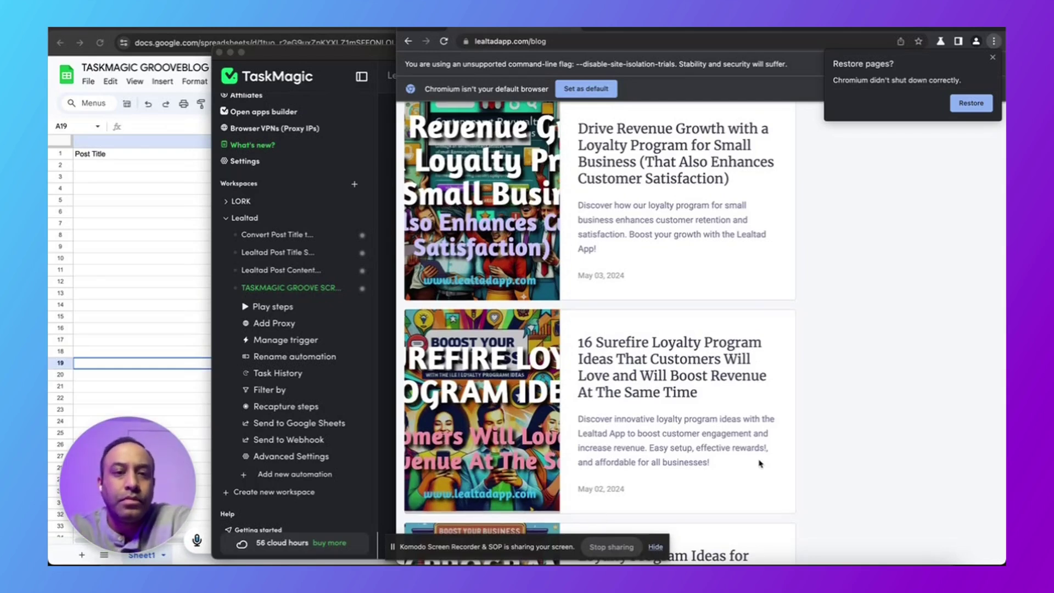
pyautogui.scroll(-5, 760, 464)
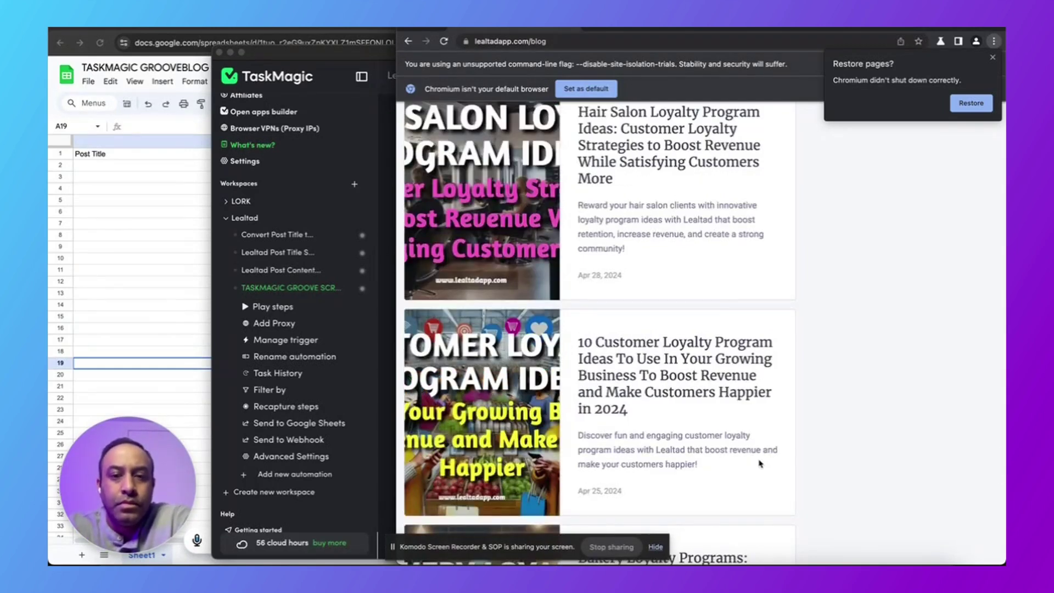
pyautogui.scroll(-5, 760, 464)
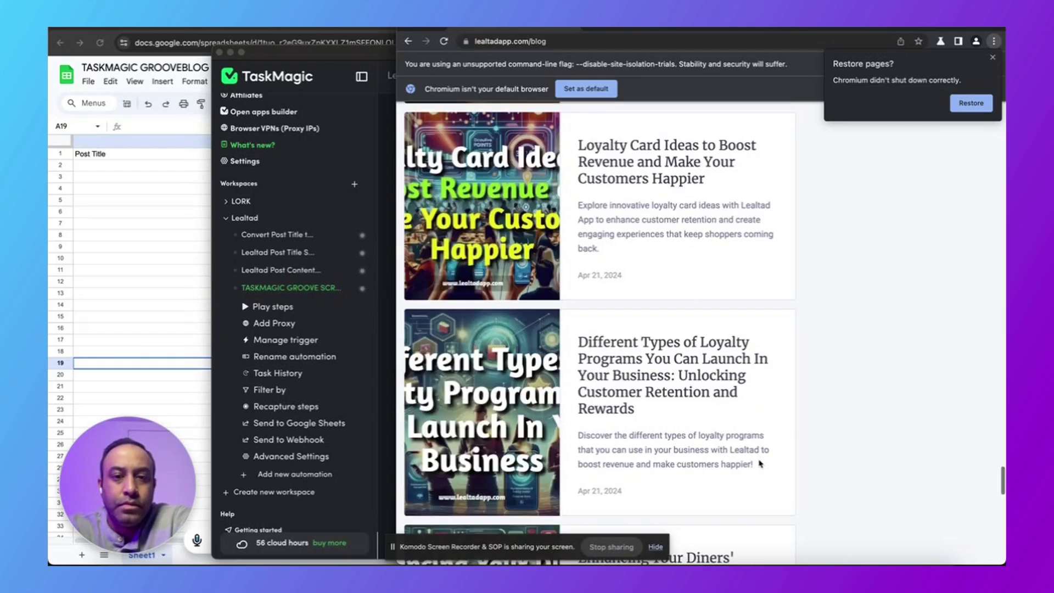
pyautogui.scroll(-5, 760, 464)
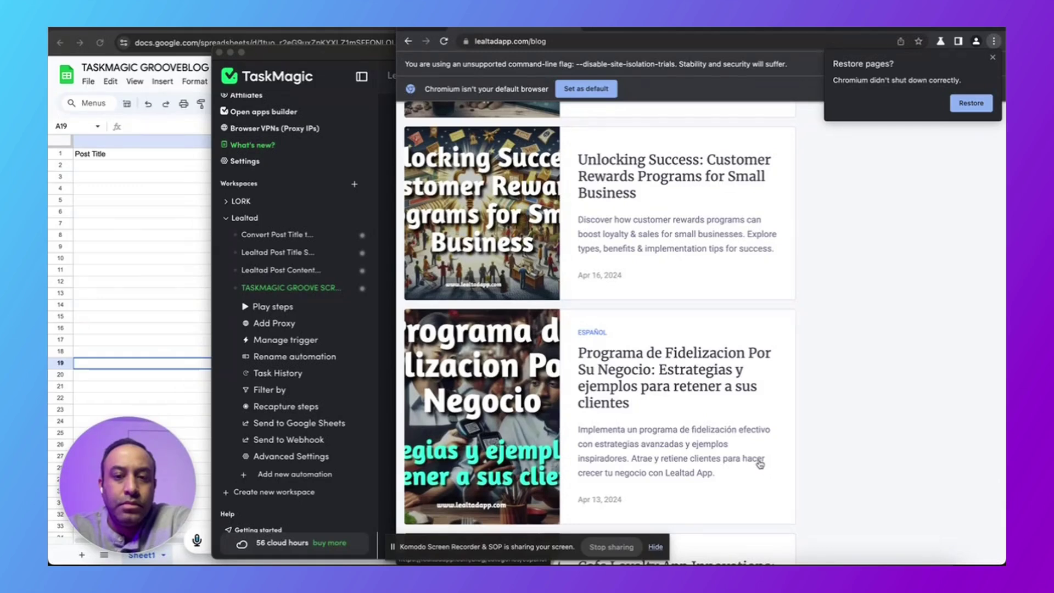
pyautogui.scroll(-5, 760, 464)
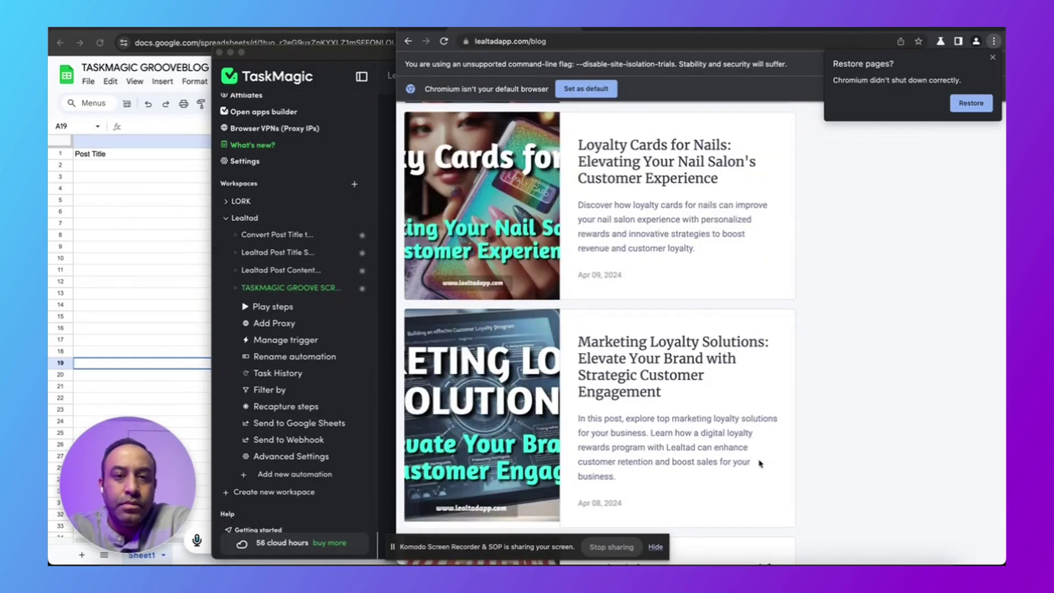
pyautogui.scroll(-5, 761, 464)
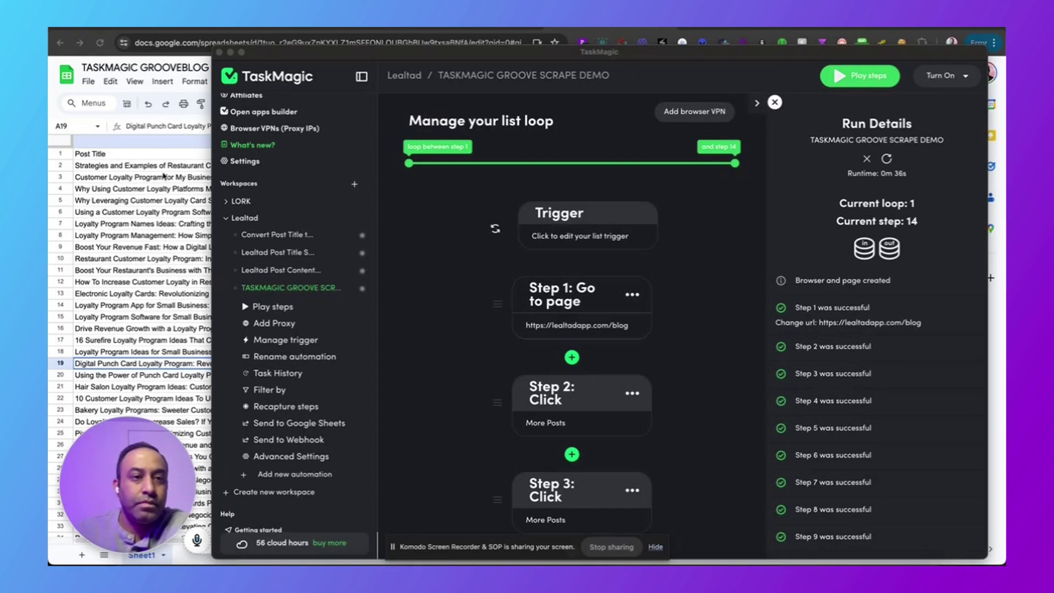
# Examine the scraped titles, meta descriptions, publish dates and image URLs in the Google Sheet down to the last row
pyautogui.click(173, 68)
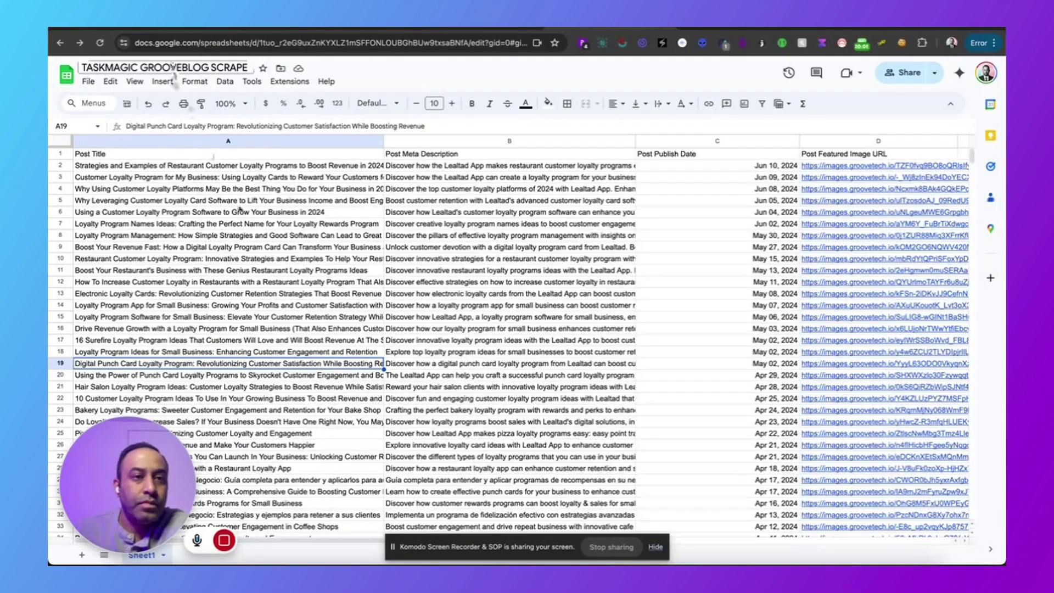
pyautogui.scroll(-6, 281, 258)
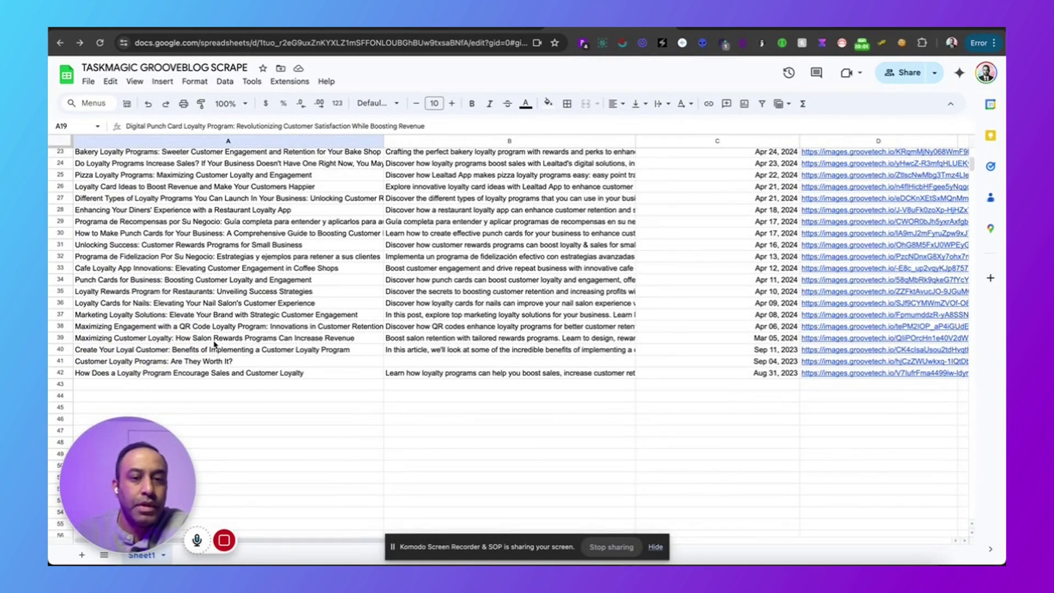
pyautogui.scroll(5, 405, 365)
pyautogui.scroll(-4, 405, 366)
pyautogui.scroll(-1, 403, 423)
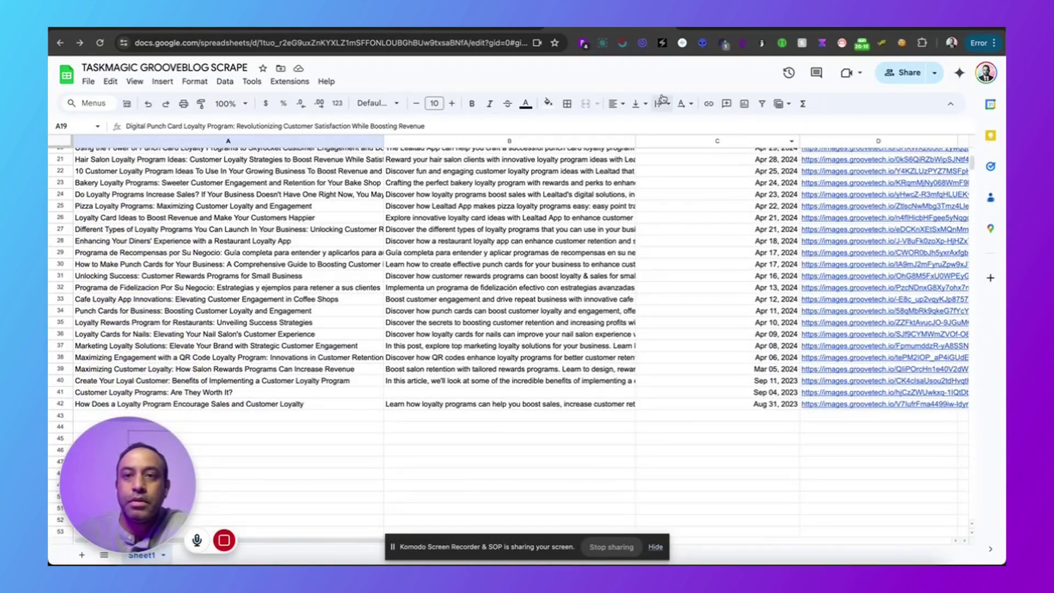
# Compare the scraped rows with the last posts on the live Lealtad blog, including the post without a description
pyautogui.click(614, 29)
pyautogui.scroll(-10, 582, 256)
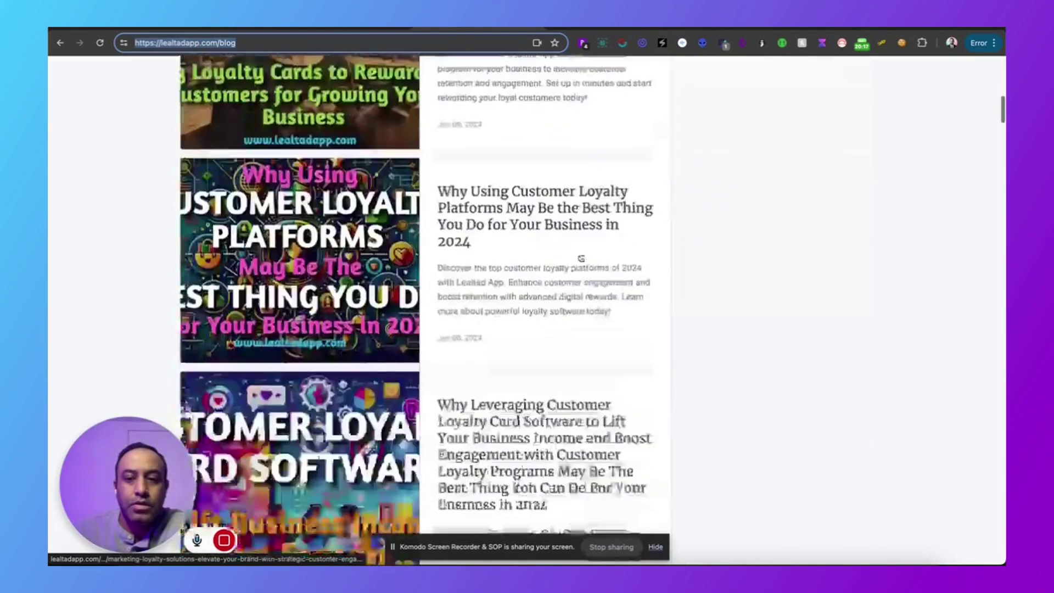
pyautogui.scroll(-15, 582, 257)
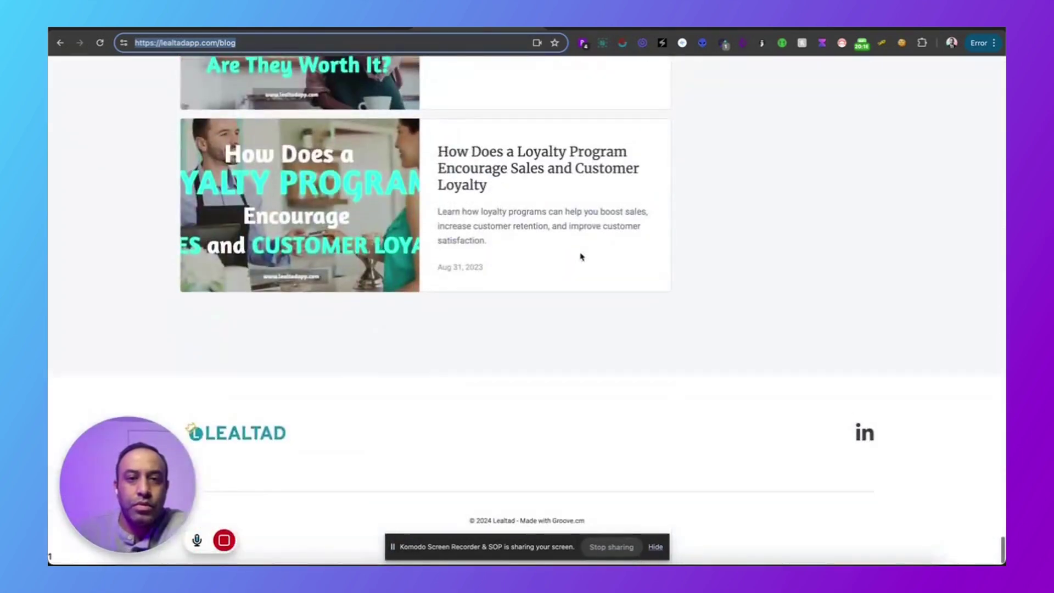
pyautogui.scroll(2, 582, 257)
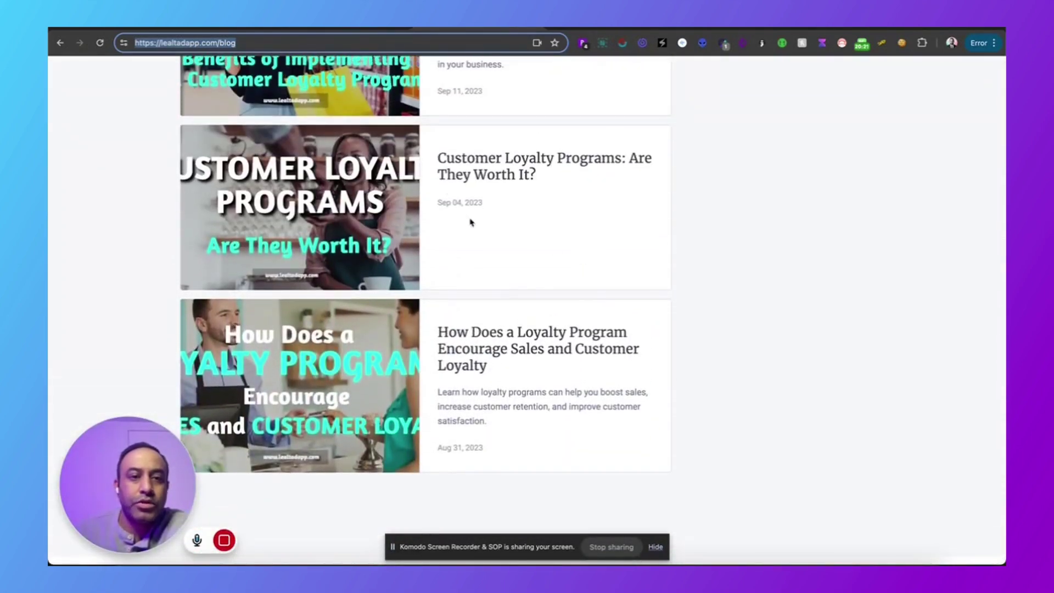
pyautogui.scroll(3, 637, 198)
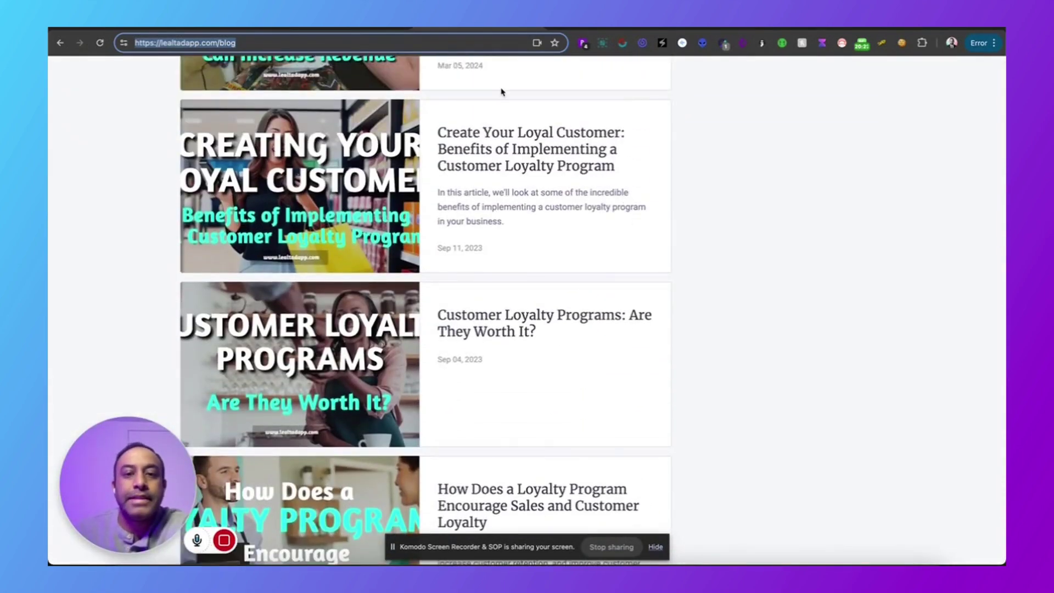